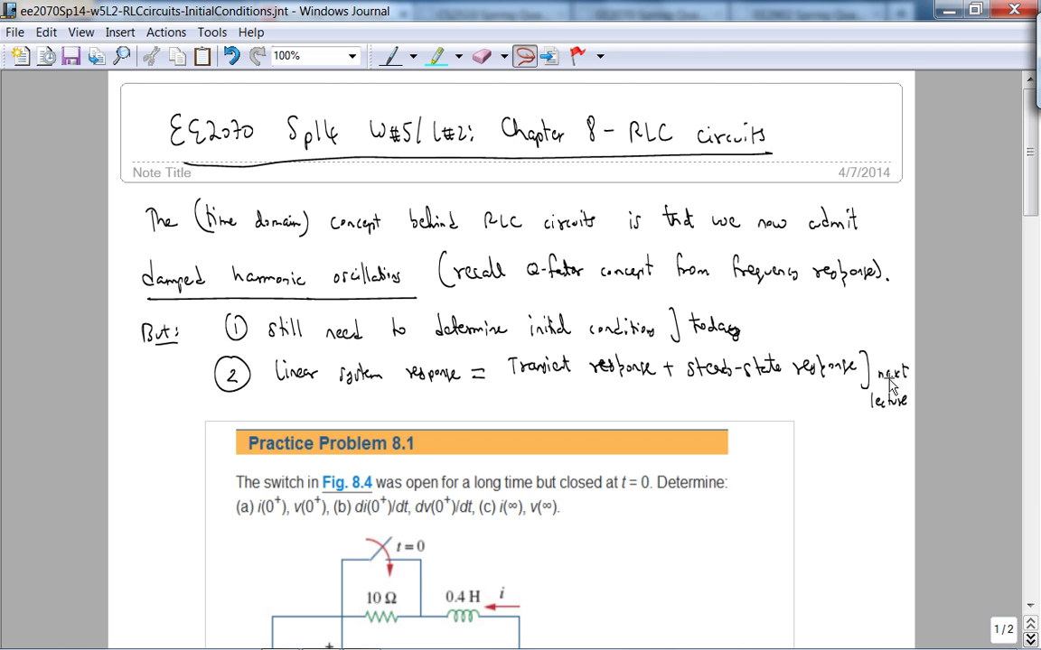
# Handwrite the underlined label "Soln:" below Figure 8.4 and start the first column with the underlined heading t=0⁻.
pyautogui.scroll(-3, 890, 383)
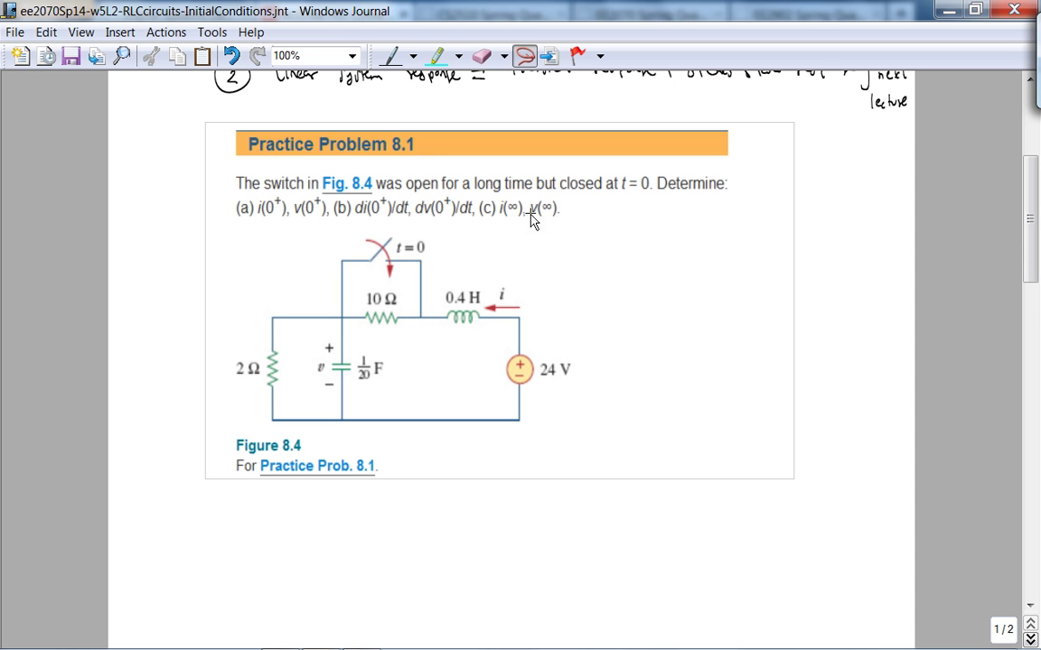
pyautogui.click(390, 56)
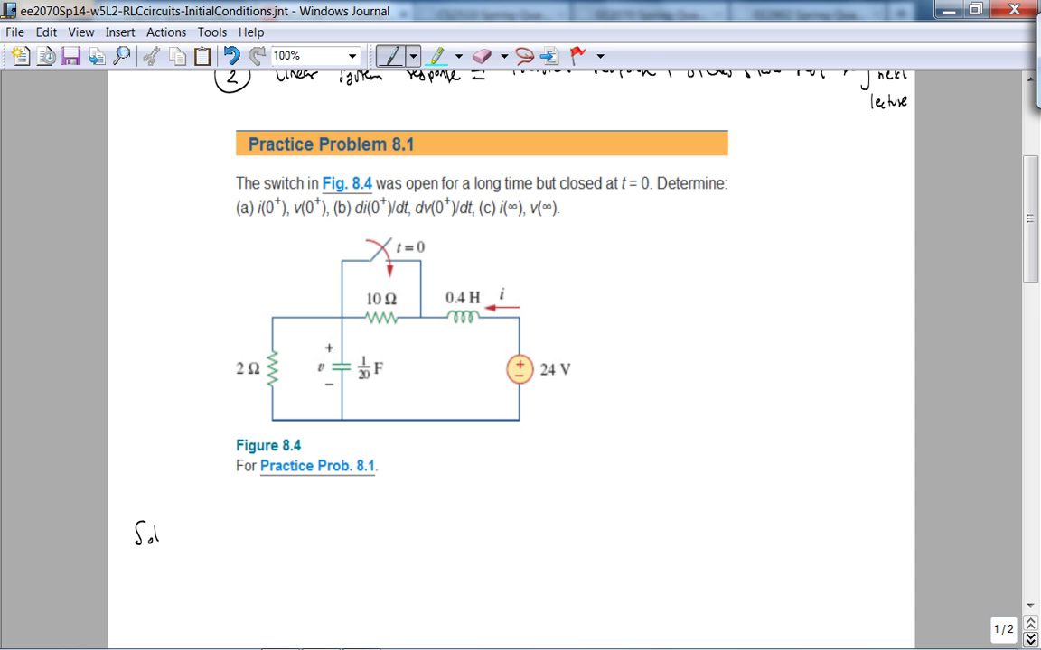
pyautogui.click(169, 534)
pyautogui.click(170, 542)
pyautogui.moveTo(158, 540); pyautogui.dragTo(175, 548)
pyautogui.moveTo(264, 525)
pyautogui.mouseDown()
pyautogui.moveTo(269, 545)
pyautogui.moveTo(271, 530)
pyautogui.mouseUp()
pyautogui.moveTo(273, 535); pyautogui.dragTo(279, 534)
pyautogui.moveTo(273, 541); pyautogui.dragTo(298, 547)
# Handwrite two more underlined column headings, t=0⁺ and t→∞, in line with the t=0⁻ heading.
pyautogui.moveTo(503, 518)
pyautogui.mouseDown()
pyautogui.moveTo(504, 538)
pyautogui.moveTo(510, 524)
pyautogui.mouseUp()
pyautogui.moveTo(512, 527); pyautogui.dragTo(520, 526)
pyautogui.moveTo(511, 532); pyautogui.dragTo(542, 525)
pyautogui.moveTo(537, 518); pyautogui.dragTo(547, 517)
pyautogui.moveTo(506, 548); pyautogui.dragTo(536, 547)
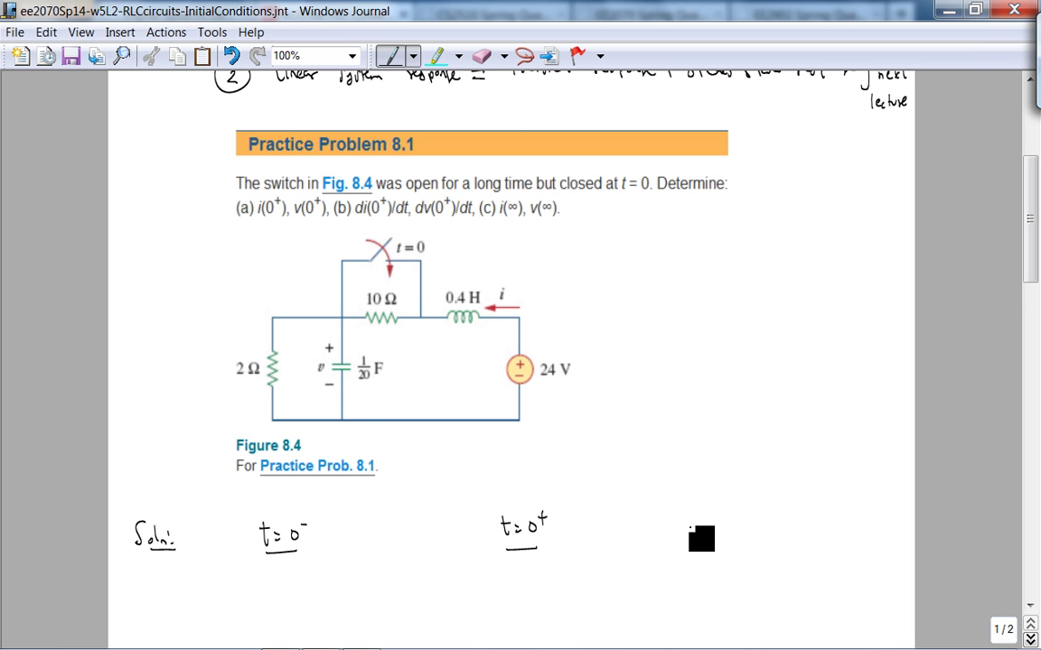
pyautogui.moveTo(713, 511); pyautogui.dragTo(715, 533)
pyautogui.moveTo(709, 519); pyautogui.dragTo(721, 518)
pyautogui.moveTo(724, 525); pyautogui.dragTo(768, 524)
pyautogui.moveTo(712, 542); pyautogui.dragTo(773, 541)
pyautogui.click(775, 525)
# Sketch the first part of the t=0⁻ circuit with a 2 Ω resistor, open capacitor terminals and a 10 Ω series resistor.
pyautogui.scroll(-3, 1020, 306)
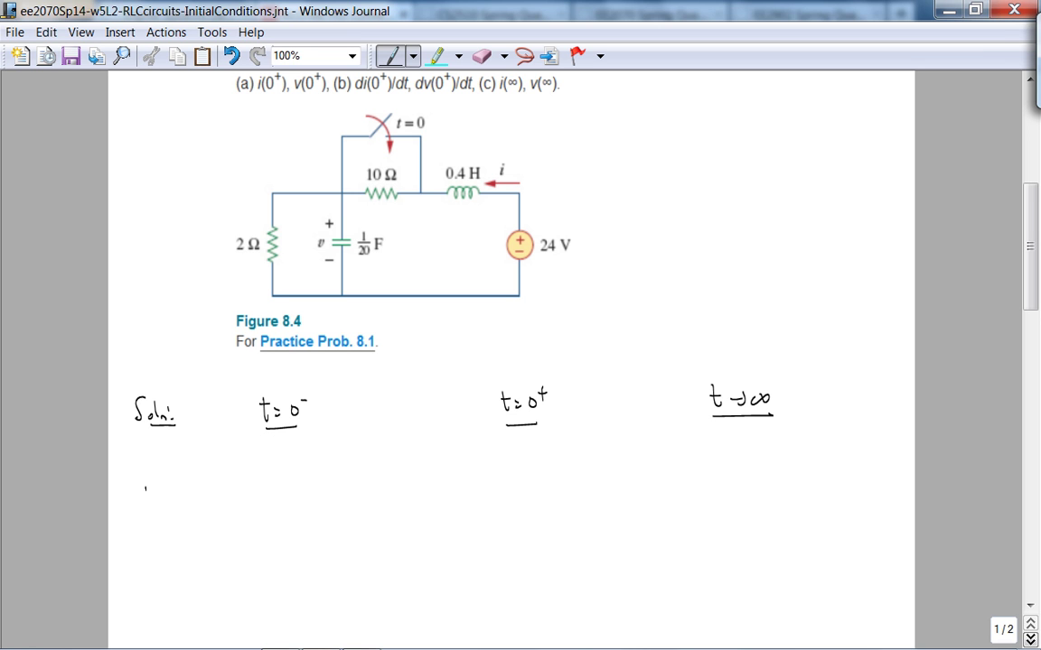
pyautogui.moveTo(150, 514)
pyautogui.mouseDown()
pyautogui.moveTo(152, 552)
pyautogui.moveTo(182, 523)
pyautogui.mouseUp()
pyautogui.moveTo(145, 484)
pyautogui.mouseDown()
pyautogui.moveTo(218, 482)
pyautogui.moveTo(219, 508)
pyautogui.mouseUp()
pyautogui.moveTo(152, 547)
pyautogui.mouseDown()
pyautogui.moveTo(224, 589)
pyautogui.moveTo(224, 578)
pyautogui.mouseUp()
pyautogui.moveTo(219, 482)
pyautogui.mouseDown()
pyautogui.moveTo(281, 480)
pyautogui.moveTo(240, 460)
pyautogui.mouseUp()
pyautogui.moveTo(245, 455); pyautogui.dragTo(245, 460)
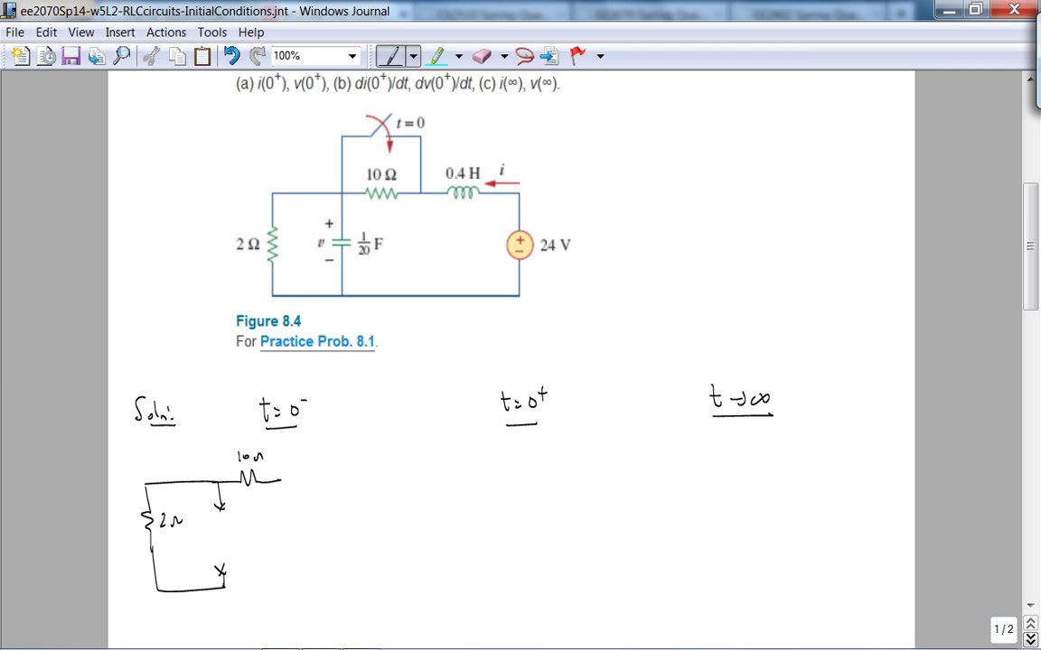
# Complete the t=0⁻ circuit loop with a short in place of the inductor, a current arrow i and a 24 V source.
pyautogui.moveTo(282, 481); pyautogui.dragTo(380, 476)
pyautogui.moveTo(366, 470)
pyautogui.mouseDown()
pyautogui.moveTo(365, 482)
pyautogui.moveTo(357, 463)
pyautogui.moveTo(397, 491)
pyautogui.moveTo(399, 533)
pyautogui.moveTo(399, 518)
pyautogui.mouseUp()
pyautogui.click(356, 448)
pyautogui.moveTo(396, 513); pyautogui.dragTo(403, 512)
pyautogui.moveTo(395, 524); pyautogui.dragTo(404, 523)
pyautogui.moveTo(399, 534); pyautogui.dragTo(402, 563)
pyautogui.moveTo(224, 588); pyautogui.dragTo(402, 576)
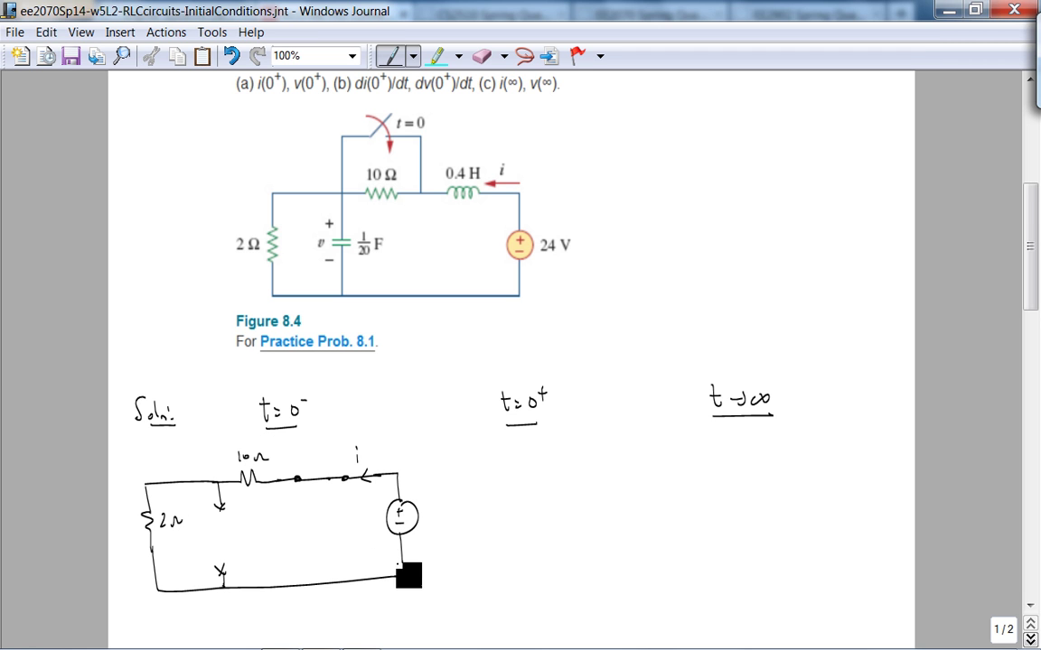
pyautogui.moveTo(361, 528); pyautogui.dragTo(374, 539)
pyautogui.moveTo(381, 531); pyautogui.dragTo(387, 527)
# Add a dashed capacitor symbol beside the open terminals and an inductor symbol under the short in the t=0⁻ circuit.
pyautogui.moveTo(240, 518); pyautogui.dragTo(245, 558)
pyautogui.click(233, 531)
pyautogui.moveTo(297, 500); pyautogui.dragTo(309, 500)
pyautogui.moveTo(400, 564); pyautogui.dragTo(406, 575)
# Mark the open terminals with + and − polarity and v(0⁻), and complete the current label as i(0⁻).
pyautogui.moveTo(1031, 291)
pyautogui.mouseDown()
pyautogui.moveTo(1034, 241)
pyautogui.moveTo(1031, 332)
pyautogui.mouseUp()
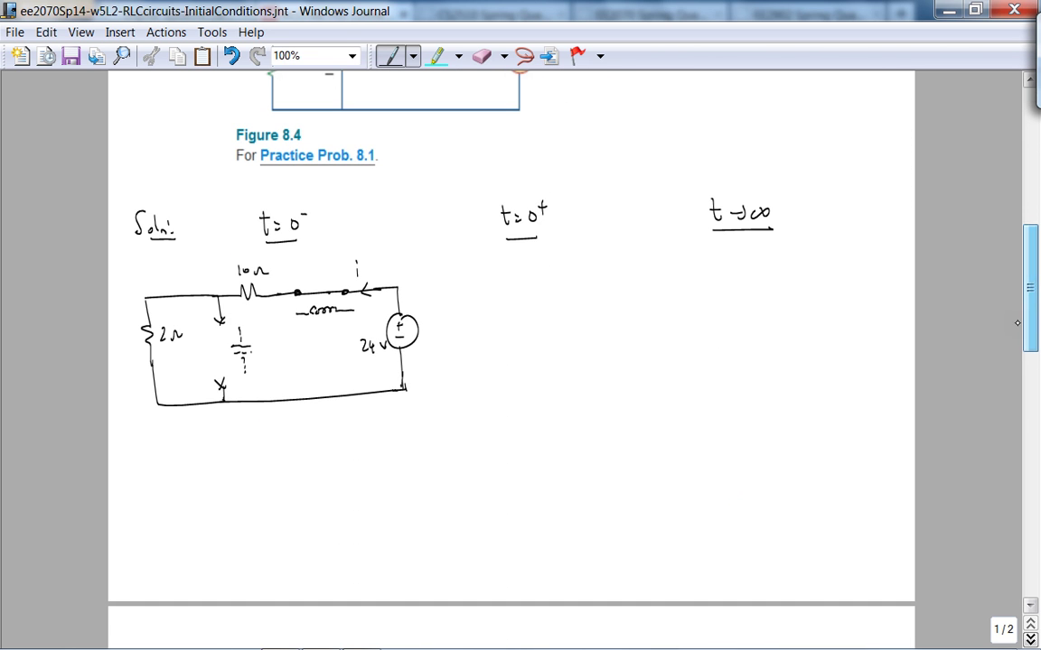
pyautogui.moveTo(195, 340); pyautogui.dragTo(204, 340)
pyautogui.moveTo(199, 334); pyautogui.dragTo(204, 372)
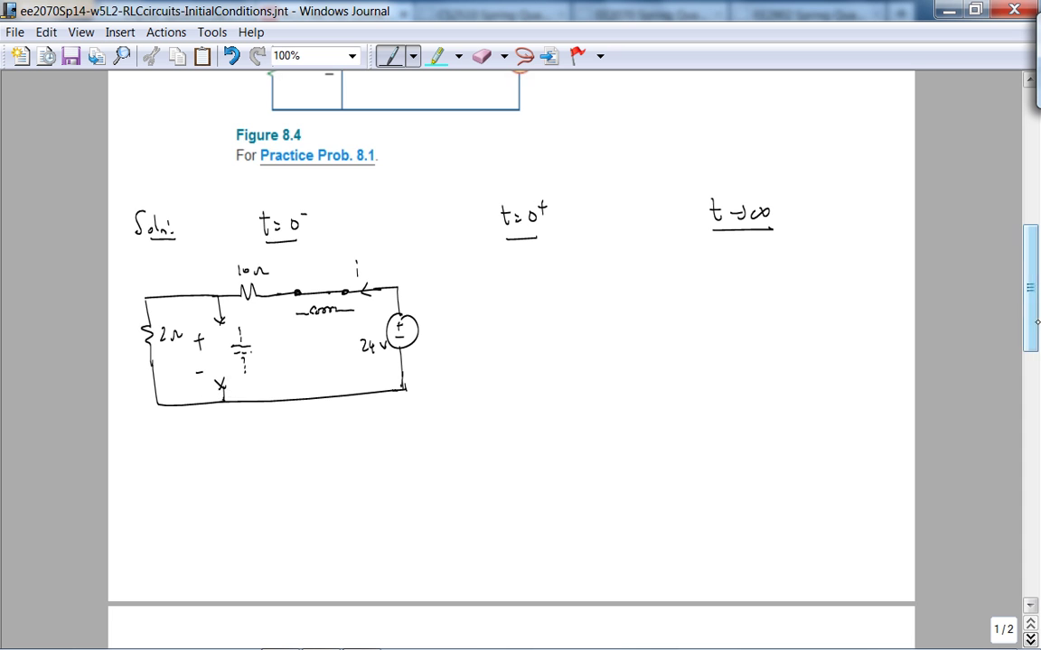
pyautogui.scroll(3, 1037, 270)
pyautogui.scroll(-1, 1037, 270)
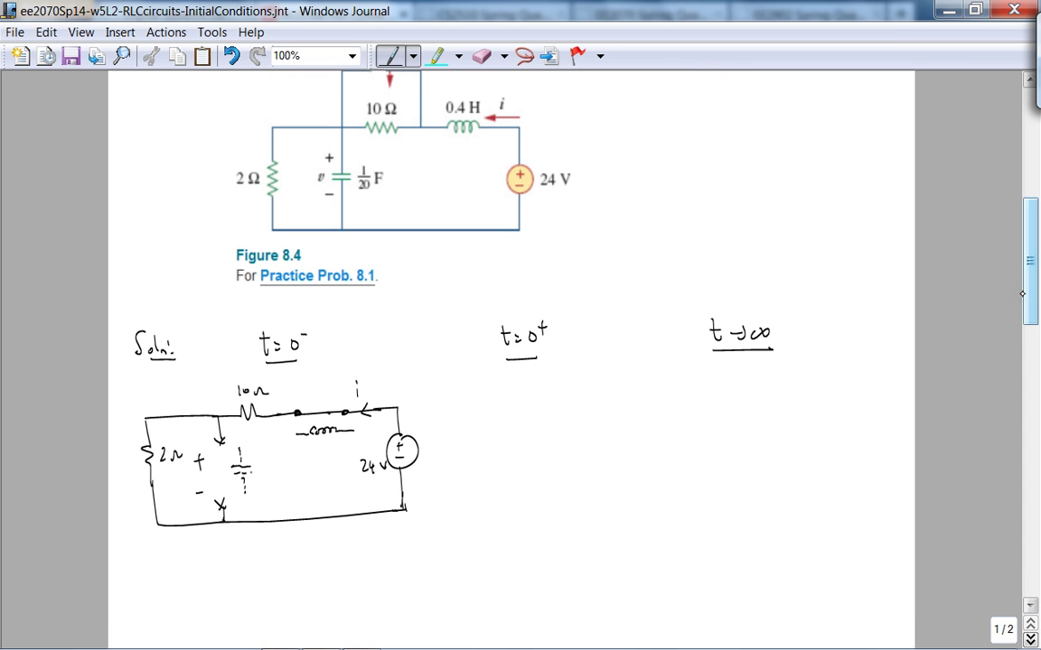
pyautogui.moveTo(201, 475); pyautogui.dragTo(215, 485)
pyautogui.moveTo(363, 382)
pyautogui.mouseDown()
pyautogui.moveTo(362, 396)
pyautogui.moveTo(384, 394)
pyautogui.mouseUp()
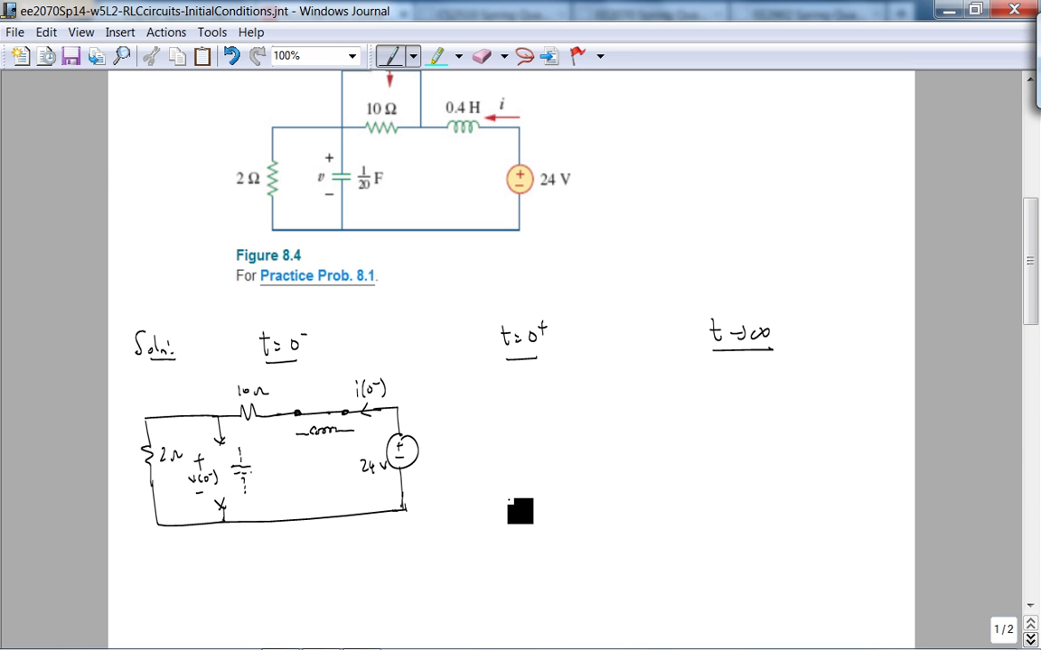
pyautogui.click(1029, 333)
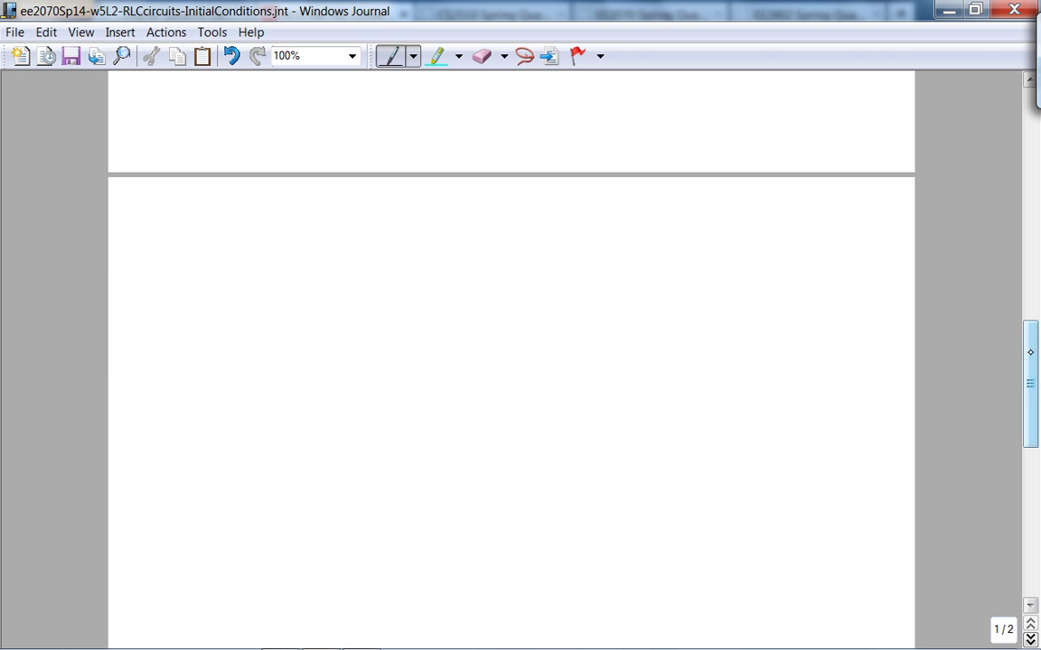
pyautogui.moveTo(1029, 353); pyautogui.dragTo(1037, 232)
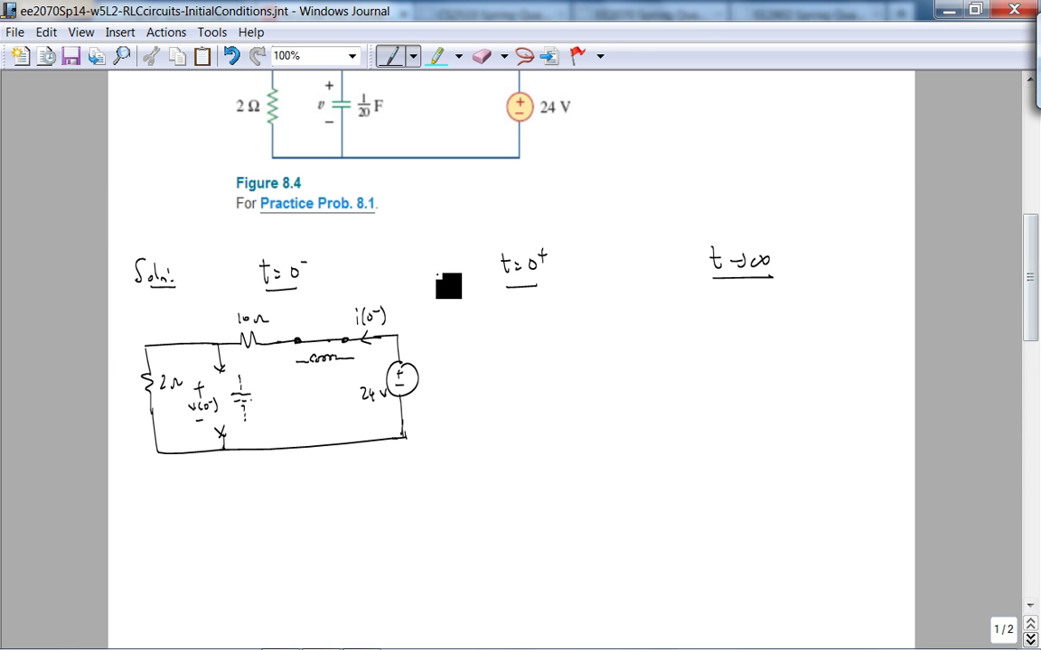
pyautogui.moveTo(438, 256); pyautogui.dragTo(445, 609)
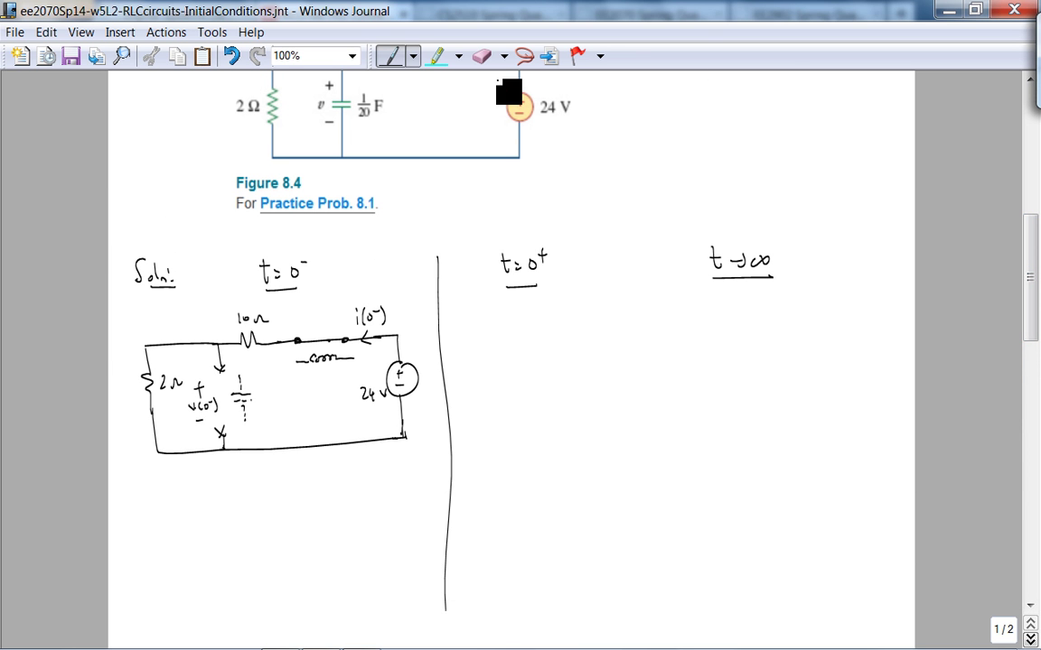
pyautogui.click(482, 56)
pyautogui.moveTo(441, 268); pyautogui.dragTo(451, 291)
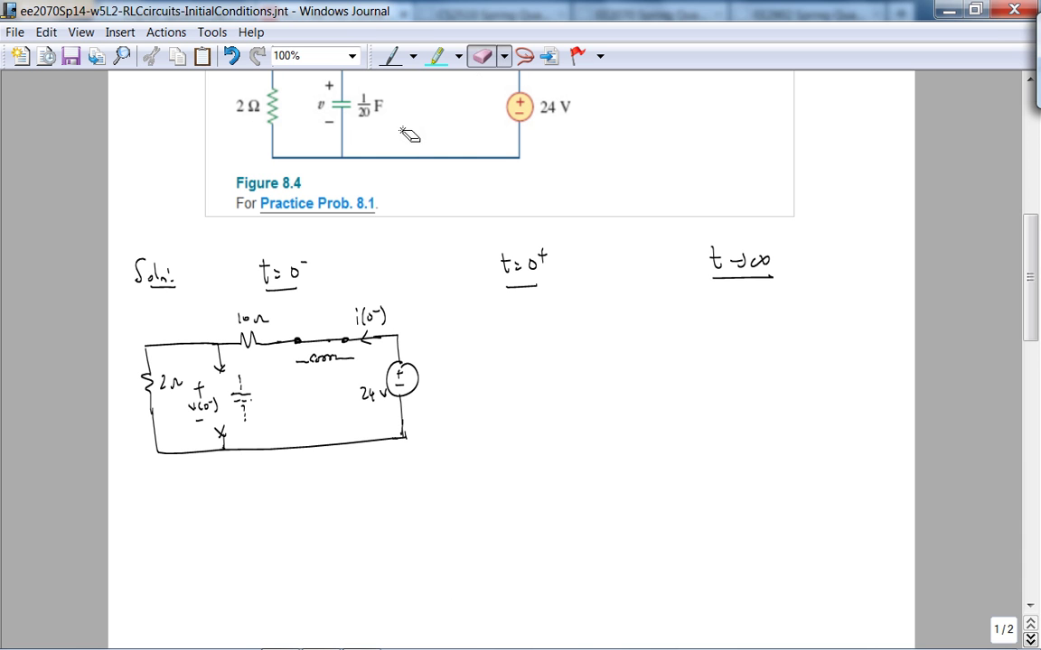
# Write the voltage-divider equation v(0⁻) = (2/(10+2))24 below the t=0⁻ circuit.
pyautogui.click(390, 56)
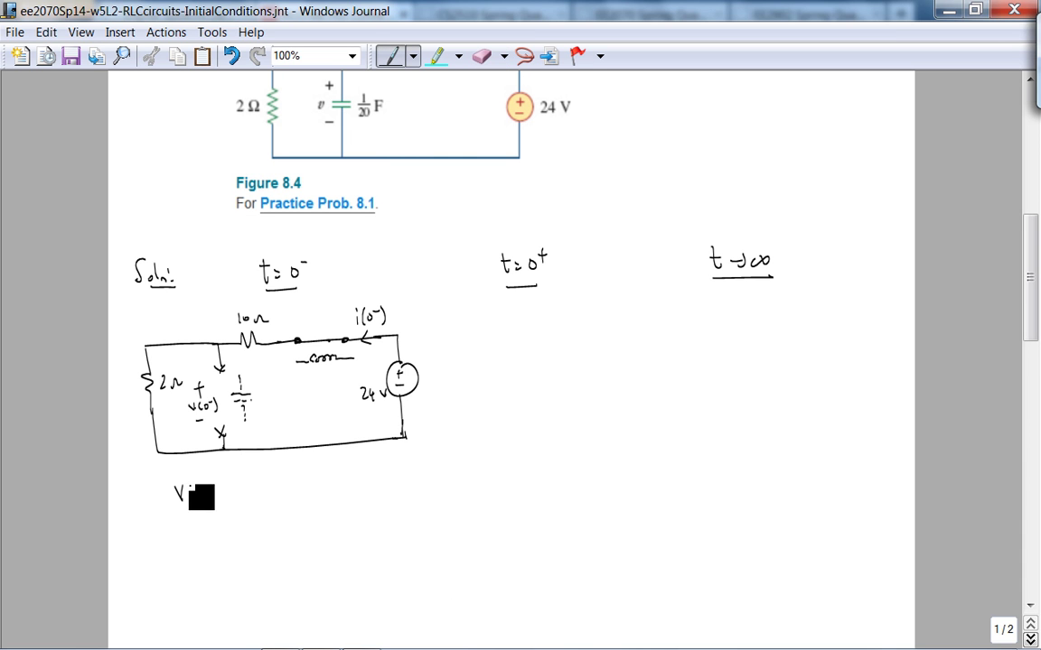
pyautogui.moveTo(188, 485)
pyautogui.mouseDown()
pyautogui.moveTo(189, 502)
pyautogui.moveTo(201, 489)
pyautogui.mouseUp()
pyautogui.moveTo(209, 483)
pyautogui.mouseDown()
pyautogui.moveTo(219, 501)
pyautogui.moveTo(268, 488)
pyautogui.moveTo(288, 496)
pyautogui.moveTo(256, 521)
pyautogui.moveTo(262, 512)
pyautogui.mouseUp()
pyautogui.moveTo(270, 515); pyautogui.dragTo(277, 515)
pyautogui.moveTo(273, 512); pyautogui.dragTo(288, 520)
pyautogui.moveTo(301, 480); pyautogui.dragTo(303, 525)
pyautogui.moveTo(253, 479); pyautogui.dragTo(253, 530)
pyautogui.moveTo(327, 487); pyautogui.dragTo(327, 501)
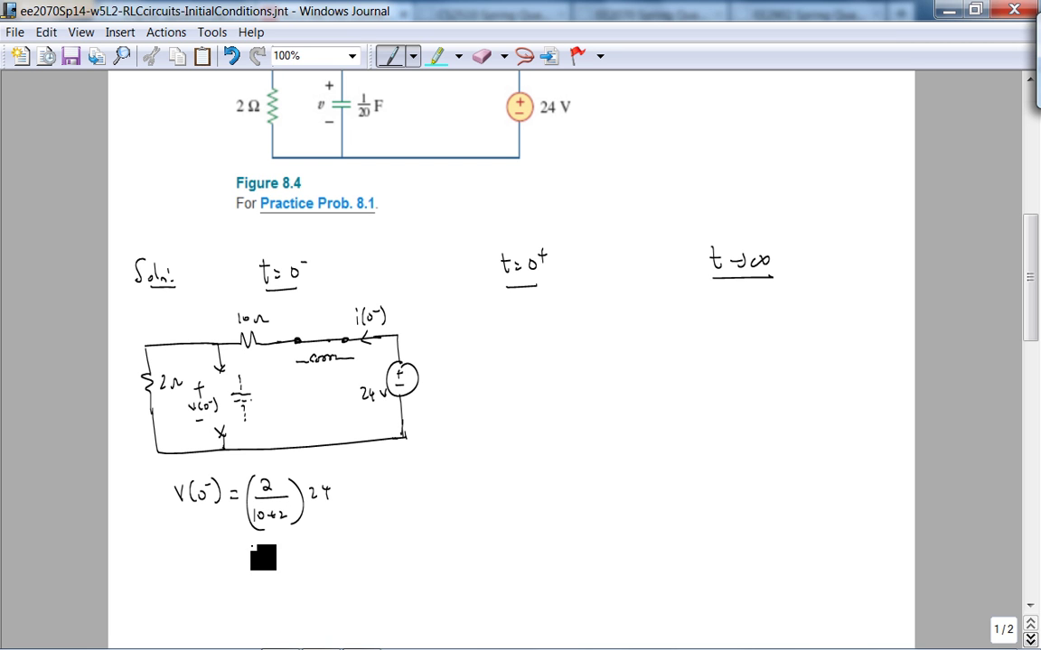
# Write the result ⇒ v(0⁻) = 4 V under the voltage-divider equation.
pyautogui.moveTo(167, 555); pyautogui.dragTo(176, 559)
pyautogui.moveTo(178, 552); pyautogui.dragTo(182, 560)
pyautogui.moveTo(196, 553); pyautogui.dragTo(211, 566)
pyautogui.moveTo(222, 551); pyautogui.dragTo(232, 546)
pyautogui.moveTo(235, 547); pyautogui.dragTo(237, 565)
pyautogui.moveTo(246, 553); pyautogui.dragTo(254, 559)
pyautogui.moveTo(267, 547)
pyautogui.mouseDown()
pyautogui.moveTo(276, 562)
pyautogui.moveTo(305, 545)
pyautogui.mouseUp()
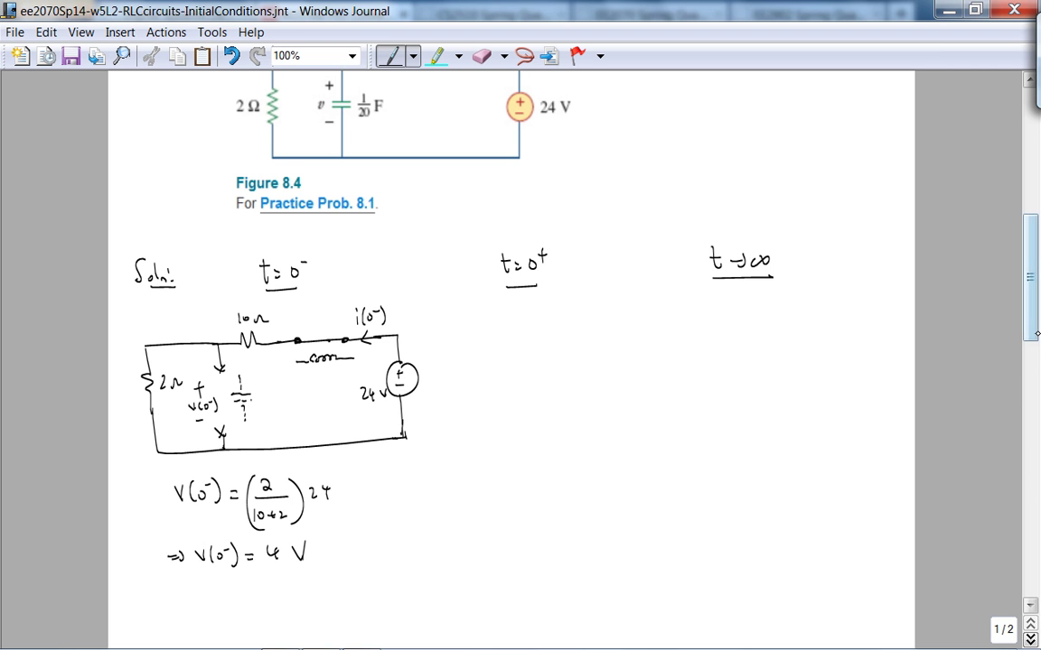
# Draw a double arrow from the v(0⁻) result to the t=0⁺ column and write v(0⁺) = 4 V.
pyautogui.scroll(-3, 1012, 353)
pyautogui.moveTo(340, 443)
pyautogui.mouseDown()
pyautogui.moveTo(457, 439)
pyautogui.moveTo(451, 454)
pyautogui.moveTo(495, 426)
pyautogui.mouseUp()
pyautogui.moveTo(499, 425)
pyautogui.mouseDown()
pyautogui.moveTo(500, 443)
pyautogui.moveTo(508, 431)
pyautogui.mouseUp()
pyautogui.moveTo(514, 424)
pyautogui.mouseDown()
pyautogui.moveTo(542, 439)
pyautogui.moveTo(565, 435)
pyautogui.mouseUp()
pyautogui.moveTo(561, 427); pyautogui.dragTo(561, 443)
pyautogui.moveTo(581, 425)
pyautogui.mouseDown()
pyautogui.moveTo(588, 441)
pyautogui.moveTo(598, 423)
pyautogui.mouseUp()
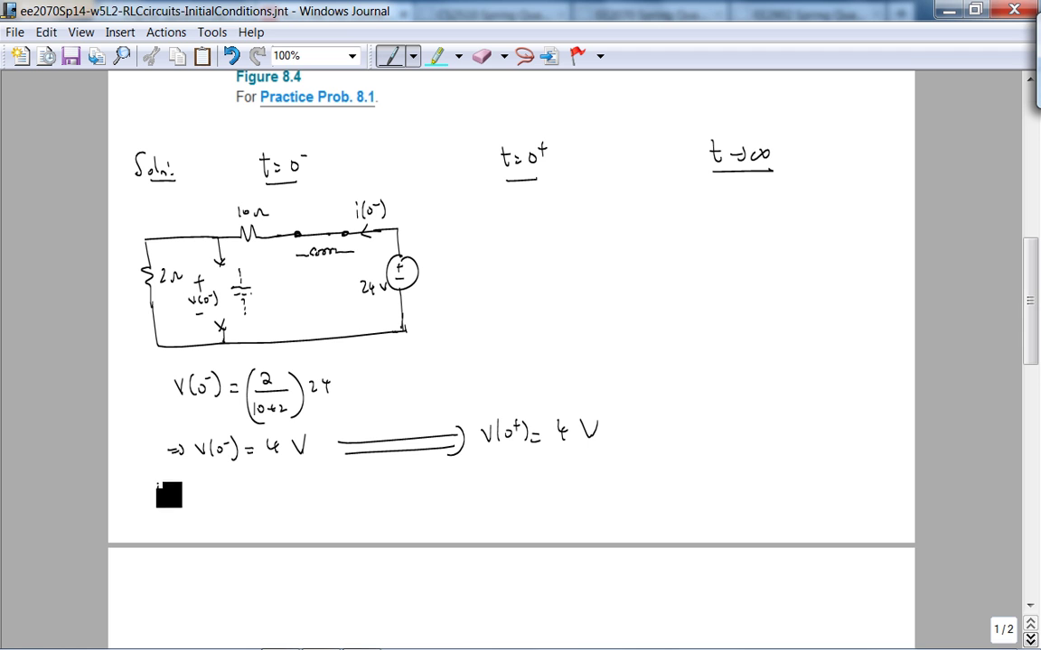
# Write the current calculation i(0⁻) = 24/12 = 2 A below the v(0⁻) result.
pyautogui.moveTo(158, 480); pyautogui.dragTo(159, 499)
pyautogui.moveTo(168, 479)
pyautogui.mouseDown()
pyautogui.moveTo(167, 501)
pyautogui.moveTo(176, 489)
pyautogui.mouseUp()
pyautogui.moveTo(184, 481); pyautogui.dragTo(191, 499)
pyautogui.moveTo(198, 490); pyautogui.dragTo(208, 491)
pyautogui.moveTo(199, 497); pyautogui.dragTo(247, 492)
pyautogui.moveTo(244, 483); pyautogui.dragTo(250, 502)
pyautogui.moveTo(231, 508)
pyautogui.mouseDown()
pyautogui.moveTo(244, 517)
pyautogui.moveTo(270, 491)
pyautogui.mouseUp()
pyautogui.moveTo(260, 498); pyautogui.dragTo(271, 498)
pyautogui.moveTo(283, 487); pyautogui.dragTo(292, 500)
pyautogui.moveTo(299, 500)
pyautogui.mouseDown()
pyautogui.moveTo(305, 486)
pyautogui.moveTo(314, 500)
pyautogui.mouseUp()
# Draw a double arrow from the i(0⁻) result to the t=0⁺ column and write i(0⁺) = 2 A.
pyautogui.moveTo(301, 494); pyautogui.dragTo(469, 483)
pyautogui.moveTo(357, 496); pyautogui.dragTo(521, 486)
pyautogui.moveTo(526, 480); pyautogui.dragTo(530, 485)
pyautogui.moveTo(534, 477)
pyautogui.mouseDown()
pyautogui.moveTo(536, 495)
pyautogui.moveTo(575, 492)
pyautogui.moveTo(593, 477)
pyautogui.mouseUp()
pyautogui.moveTo(593, 477); pyautogui.dragTo(598, 493)
pyautogui.moveTo(589, 487); pyautogui.dragTo(596, 487)
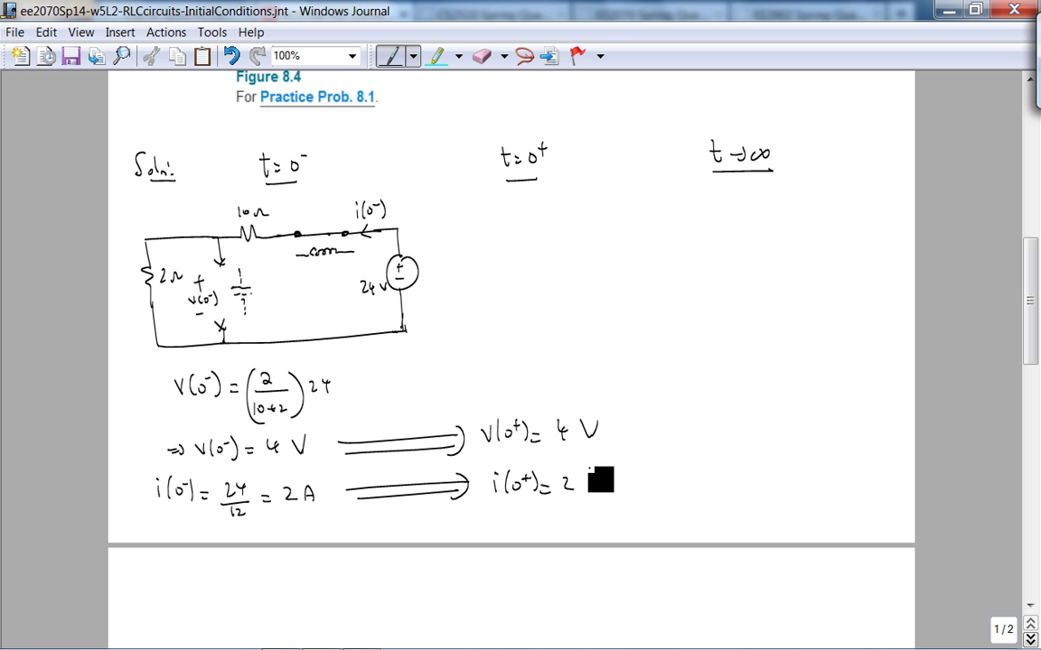
# Draw a box around the v(0⁺) and i(0⁺) results.
pyautogui.moveTo(484, 433); pyautogui.dragTo(483, 496)
pyautogui.moveTo(469, 413); pyautogui.dragTo(626, 497)
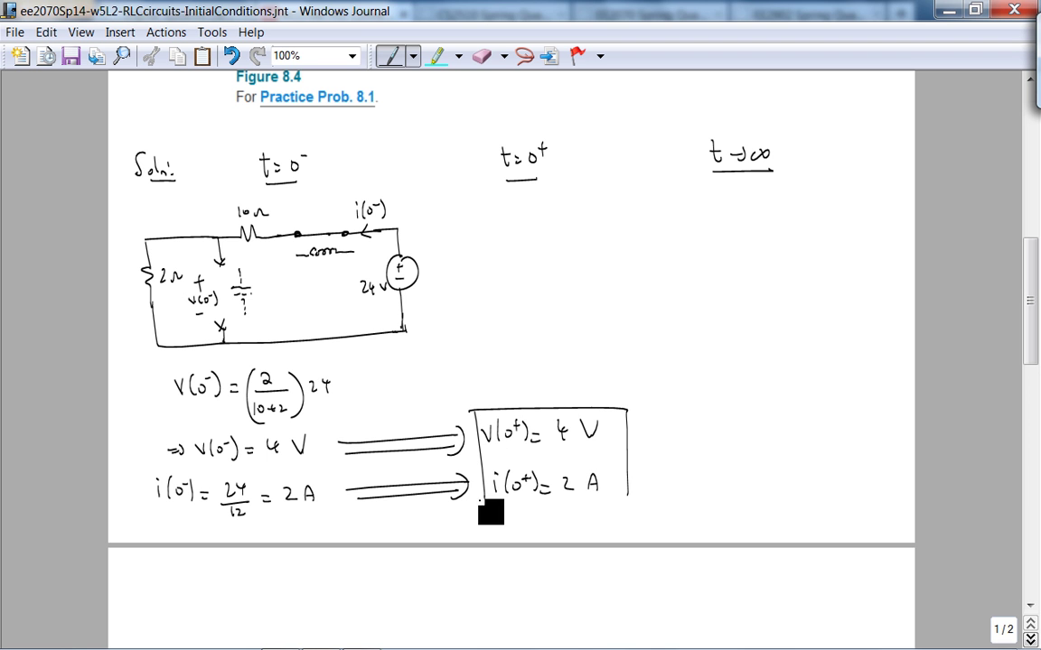
pyautogui.moveTo(483, 502); pyautogui.dragTo(623, 497)
# Sketch a 2 Ω resistor in parallel with a capacitor under the t=0⁺ heading.
pyautogui.moveTo(1032, 355); pyautogui.dragTo(1037, 304)
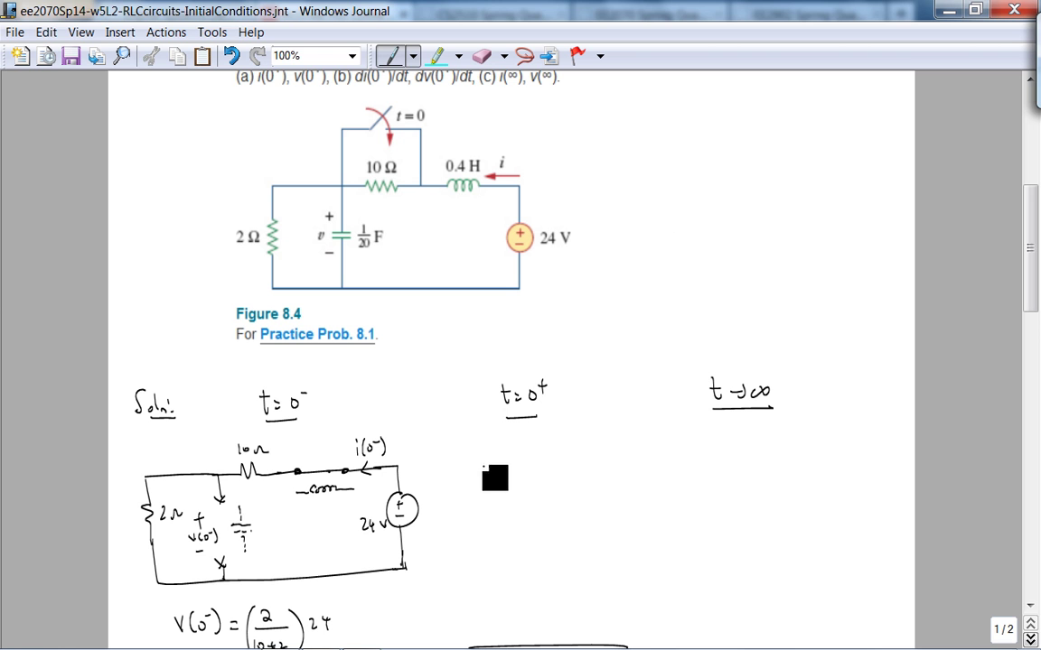
pyautogui.moveTo(488, 477); pyautogui.dragTo(491, 534)
pyautogui.moveTo(457, 500)
pyautogui.mouseDown()
pyautogui.moveTo(480, 503)
pyautogui.moveTo(530, 463)
pyautogui.moveTo(535, 483)
pyautogui.mouseUp()
pyautogui.moveTo(518, 484); pyautogui.dragTo(559, 484)
pyautogui.moveTo(520, 496); pyautogui.dragTo(558, 493)
pyautogui.moveTo(540, 497); pyautogui.dragTo(543, 546)
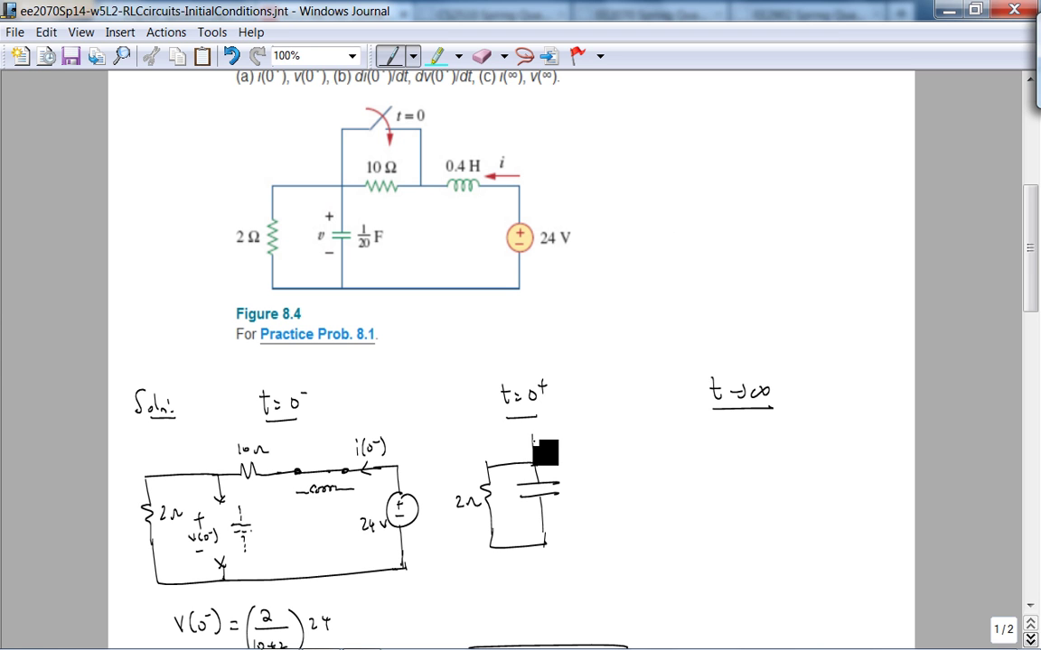
# Complete the t=0⁺ circuit with a 0.4 H inductor, a source labelled 20 V and the capacitor value 1/20 F.
pyautogui.moveTo(533, 462)
pyautogui.mouseDown()
pyautogui.moveTo(591, 446)
pyautogui.moveTo(593, 464)
pyautogui.mouseUp()
pyautogui.moveTo(624, 459); pyautogui.dragTo(661, 459)
pyautogui.moveTo(610, 434); pyautogui.dragTo(645, 442)
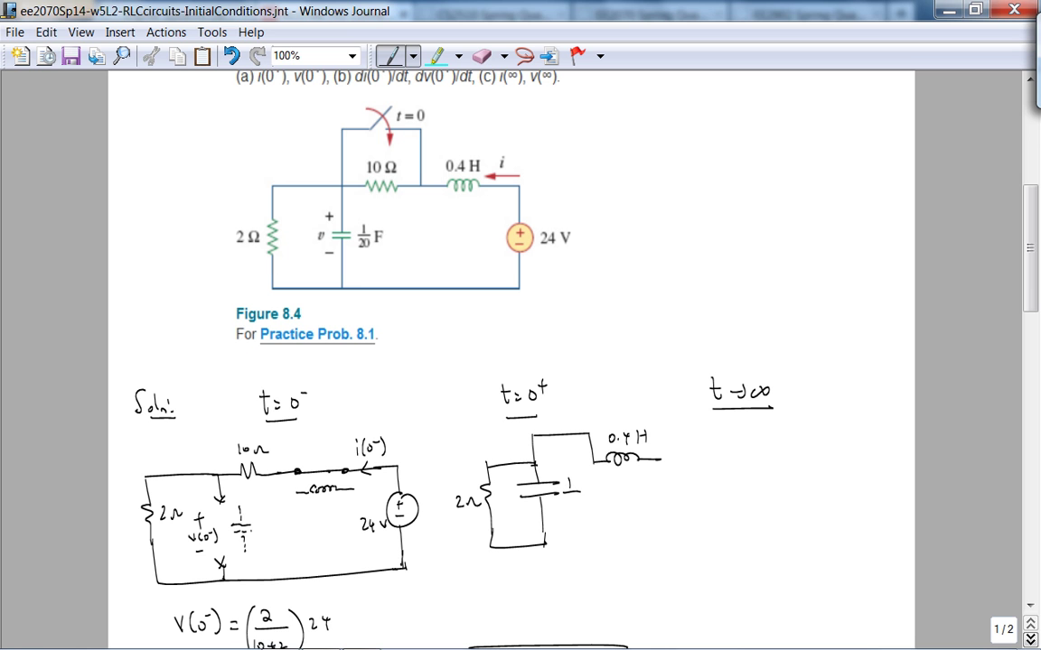
pyautogui.moveTo(665, 469)
pyautogui.mouseDown()
pyautogui.moveTo(690, 481)
pyautogui.moveTo(689, 499)
pyautogui.moveTo(646, 500)
pyautogui.mouseUp()
pyautogui.moveTo(653, 489)
pyautogui.mouseDown()
pyautogui.moveTo(666, 488)
pyautogui.moveTo(684, 534)
pyautogui.mouseUp()
pyautogui.moveTo(546, 545); pyautogui.dragTo(693, 540)
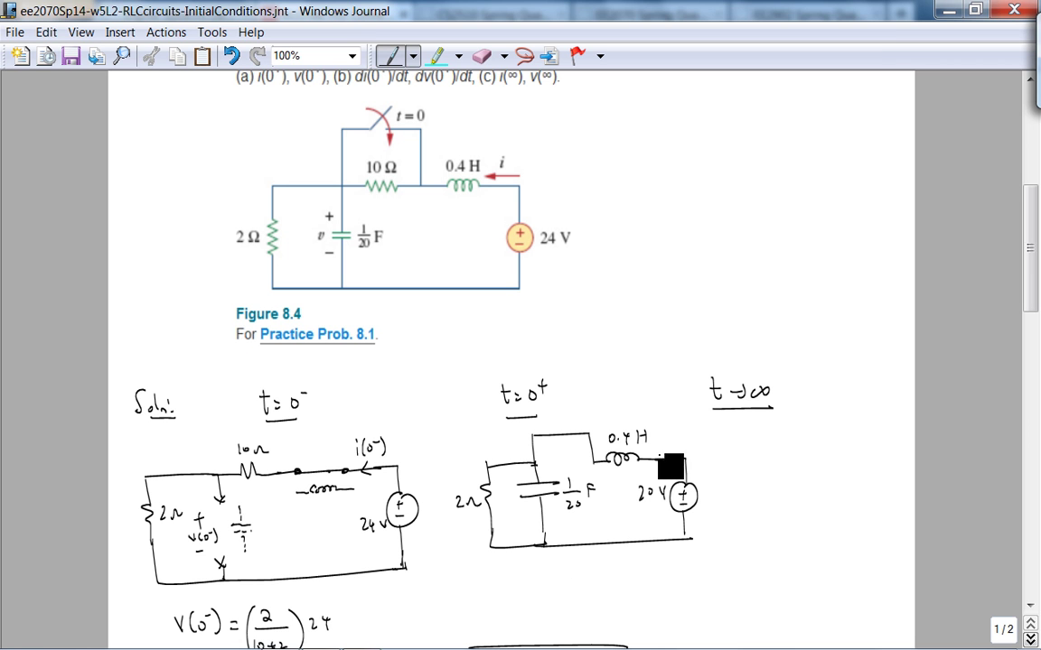
# Label the t=0⁺ capacitor voltage 4V with + and − polarity and mark the inductor current with a 2A arrow.
pyautogui.moveTo(508, 485)
pyautogui.mouseDown()
pyautogui.moveTo(518, 484)
pyautogui.moveTo(517, 529)
pyautogui.mouseUp()
pyautogui.scroll(-3, 1017, 309)
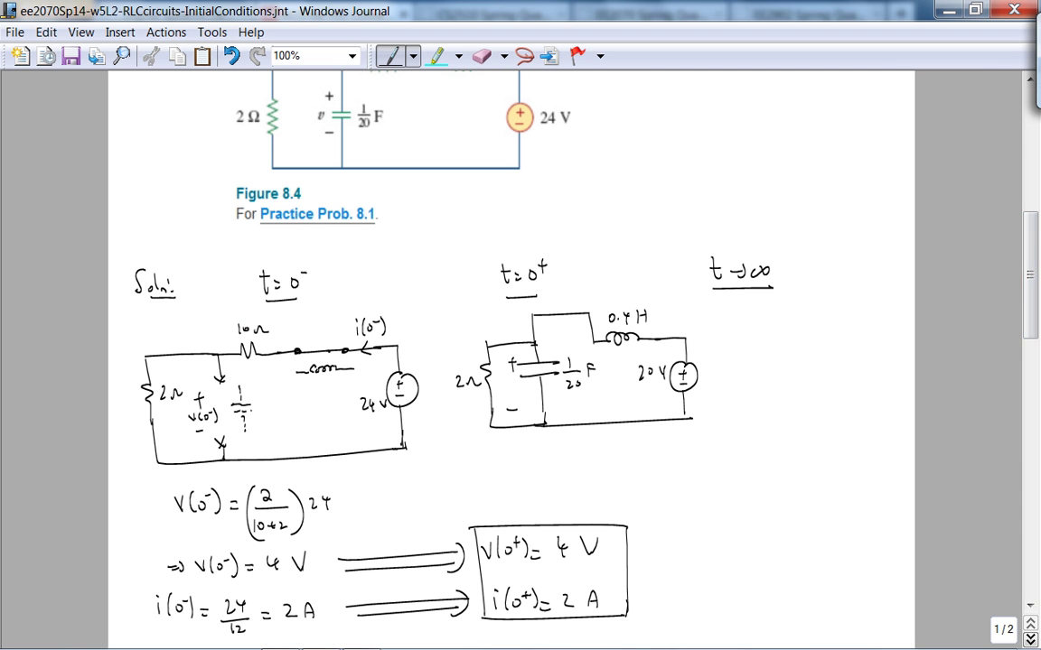
pyautogui.moveTo(507, 382); pyautogui.dragTo(511, 389)
pyautogui.moveTo(509, 386); pyautogui.dragTo(521, 383)
pyautogui.moveTo(673, 333)
pyautogui.mouseDown()
pyautogui.moveTo(654, 333)
pyautogui.moveTo(673, 327)
pyautogui.mouseUp()
pyautogui.moveTo(673, 327); pyautogui.dragTo(683, 323)
# Draw a vertical divider between the t=0⁺ and t→∞ columns, then erase the t→∞ heading and rewrite it farther from the divider, underlined.
pyautogui.moveTo(709, 466); pyautogui.dragTo(715, 623)
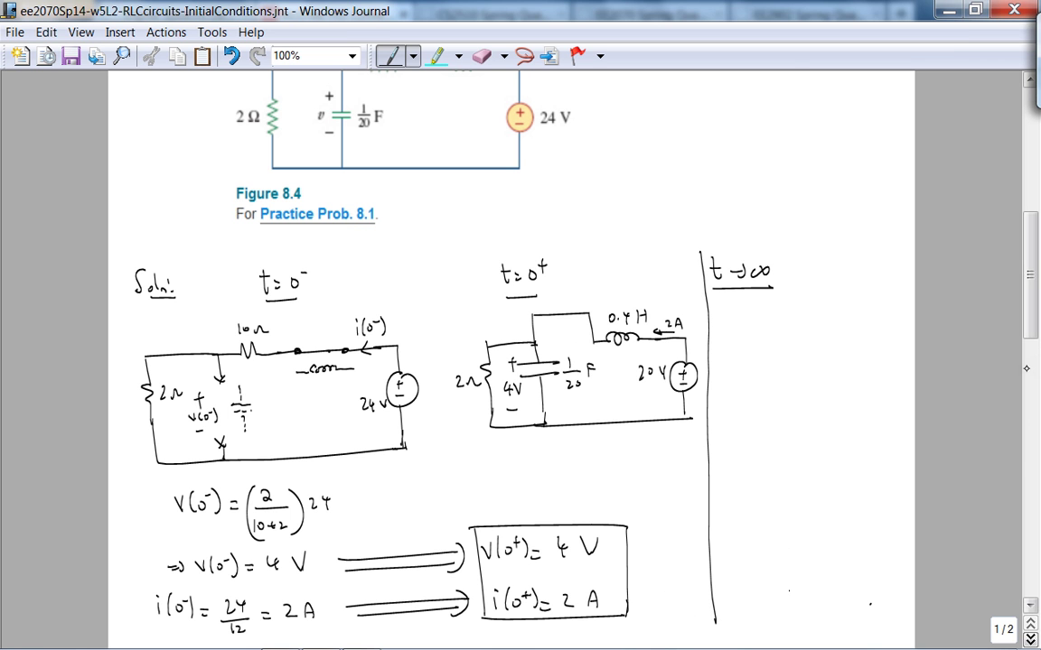
pyautogui.click(483, 56)
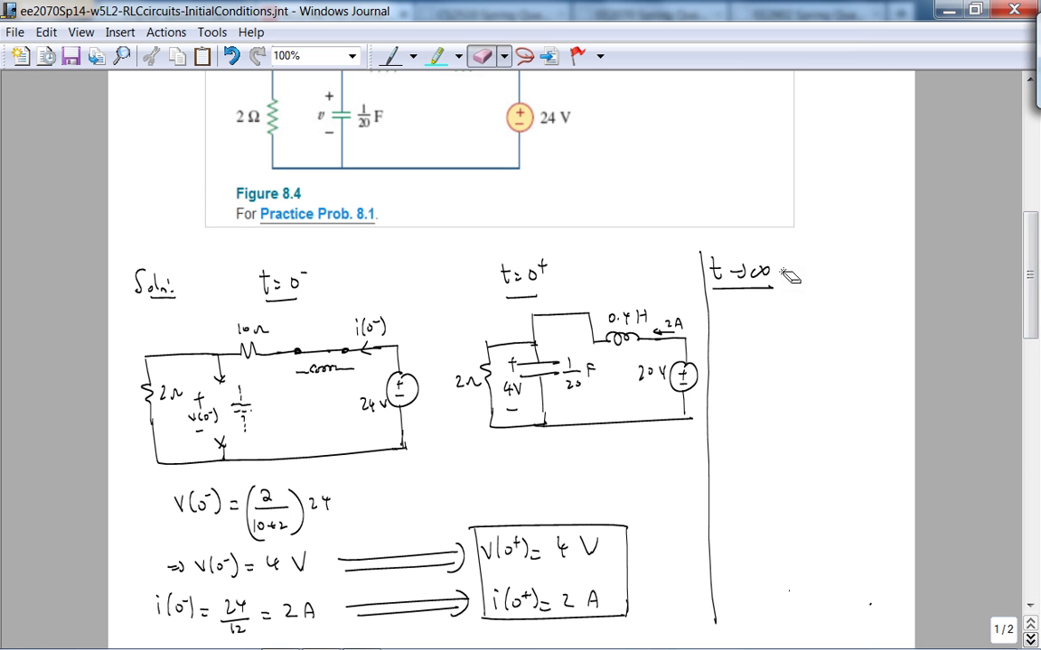
pyautogui.moveTo(790, 276)
pyautogui.mouseDown()
pyautogui.moveTo(748, 282)
pyautogui.moveTo(723, 271)
pyautogui.moveTo(813, 271)
pyautogui.moveTo(831, 255)
pyautogui.moveTo(818, 271)
pyautogui.moveTo(829, 272)
pyautogui.mouseUp()
pyautogui.click(390, 55)
pyautogui.click(480, 55)
pyautogui.click(392, 55)
pyautogui.moveTo(789, 286); pyautogui.dragTo(838, 285)
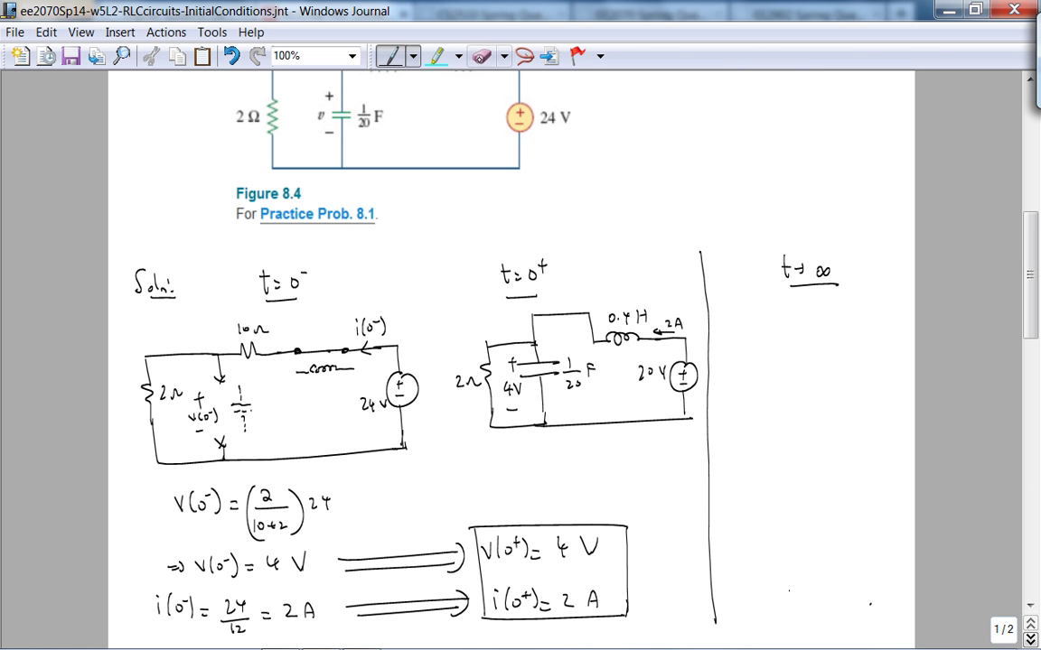
# Erase a stray ink dot in the t→∞ column and save the note.
pyautogui.click(481, 55)
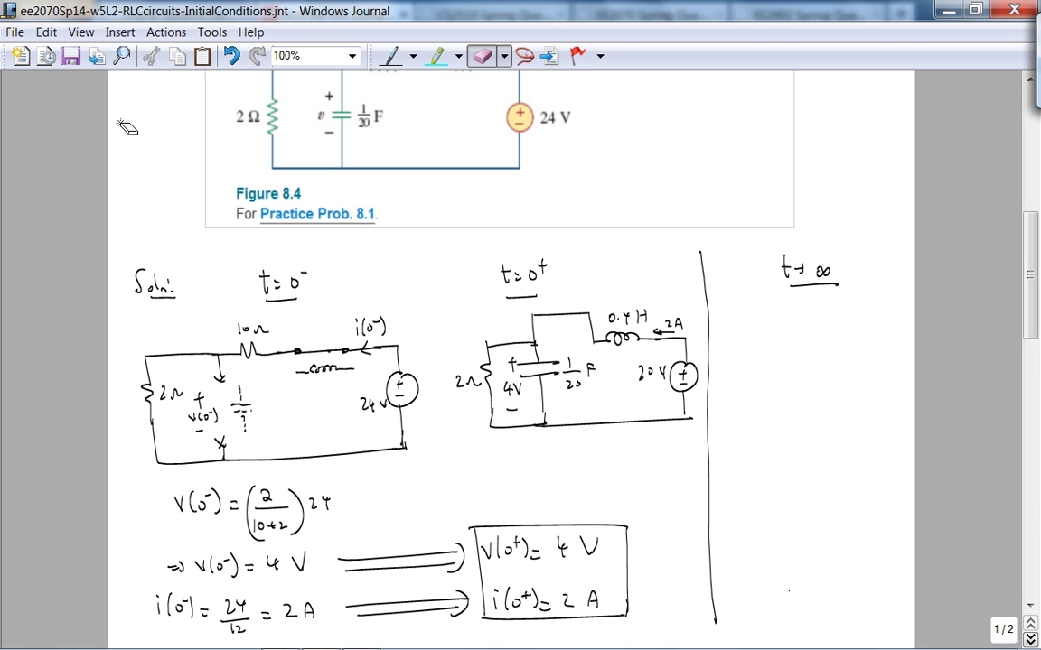
pyautogui.click(70, 55)
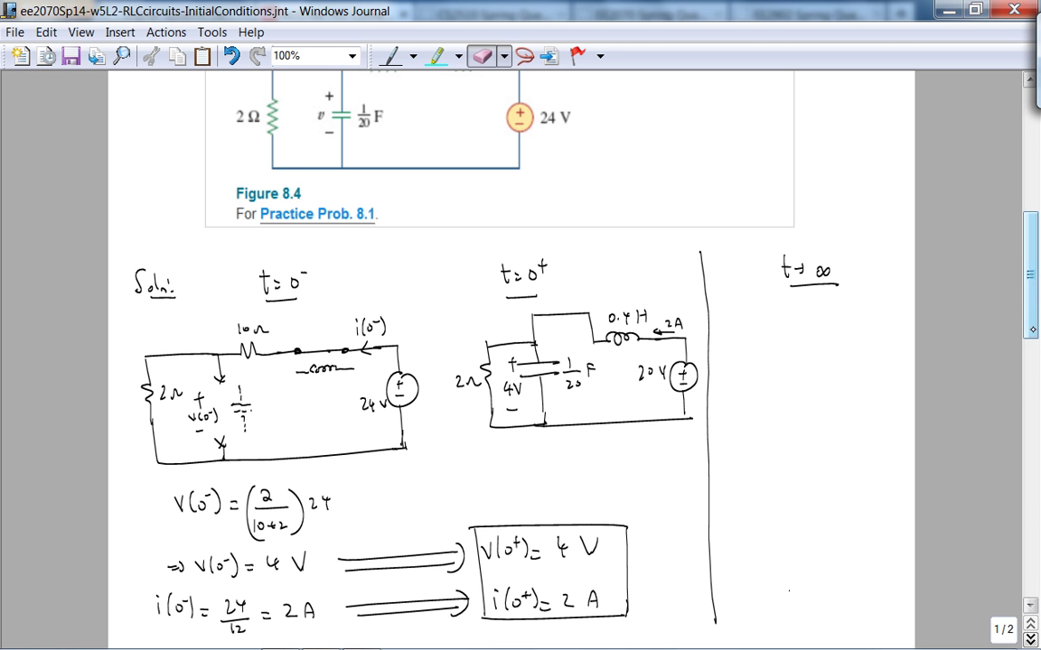
# Write the derivative term di(0⁺)/dt below the t=0⁺ circuit.
pyautogui.moveTo(1031, 329)
pyautogui.mouseDown()
pyautogui.moveTo(1032, 297)
pyautogui.moveTo(1029, 348)
pyautogui.mouseUp()
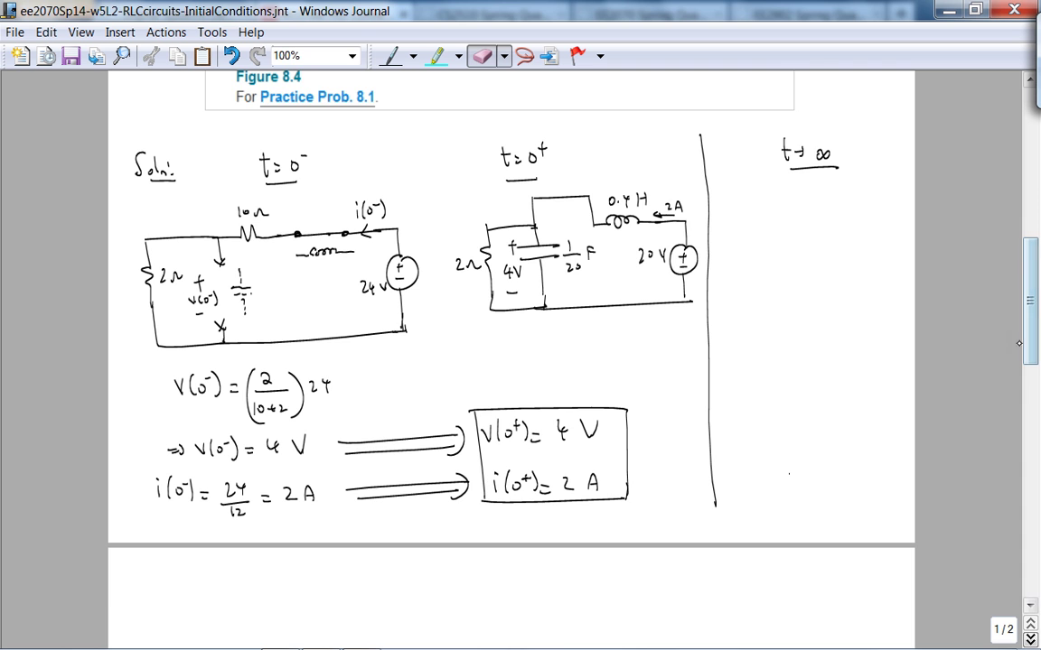
pyautogui.scroll(3, 1028, 347)
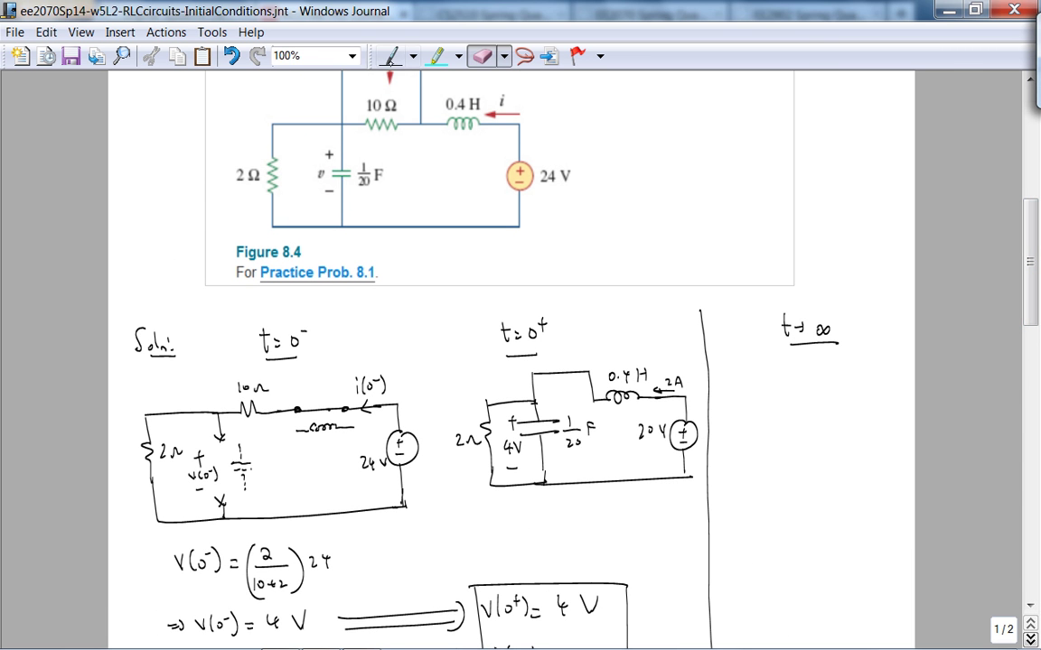
pyautogui.click(392, 59)
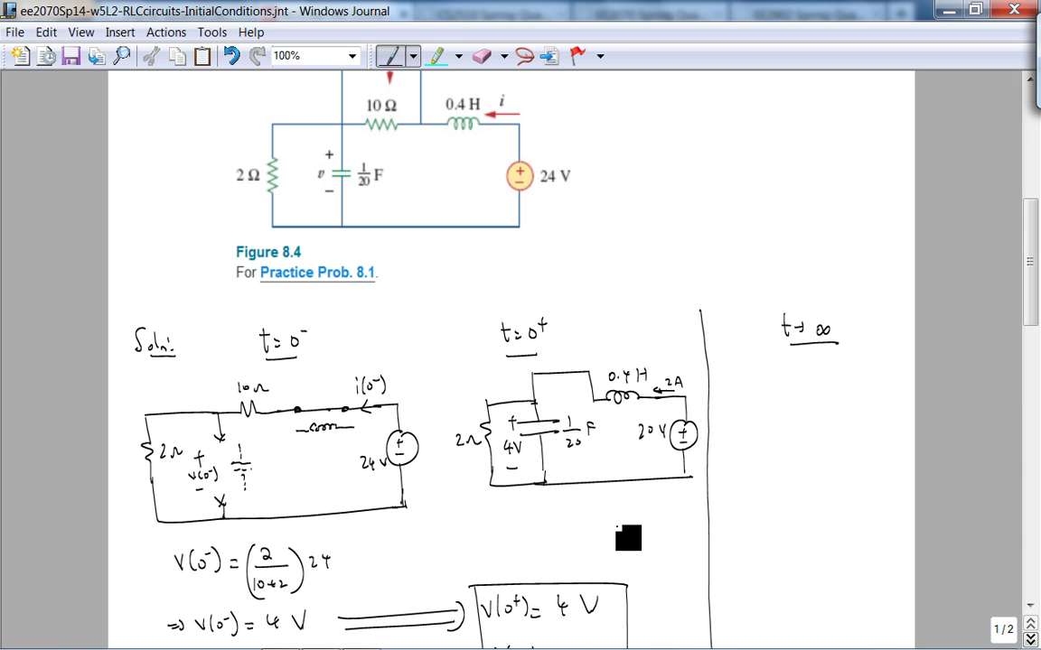
pyautogui.moveTo(1034, 310)
pyautogui.mouseDown()
pyautogui.moveTo(1037, 269)
pyautogui.moveTo(1036, 312)
pyautogui.mouseUp()
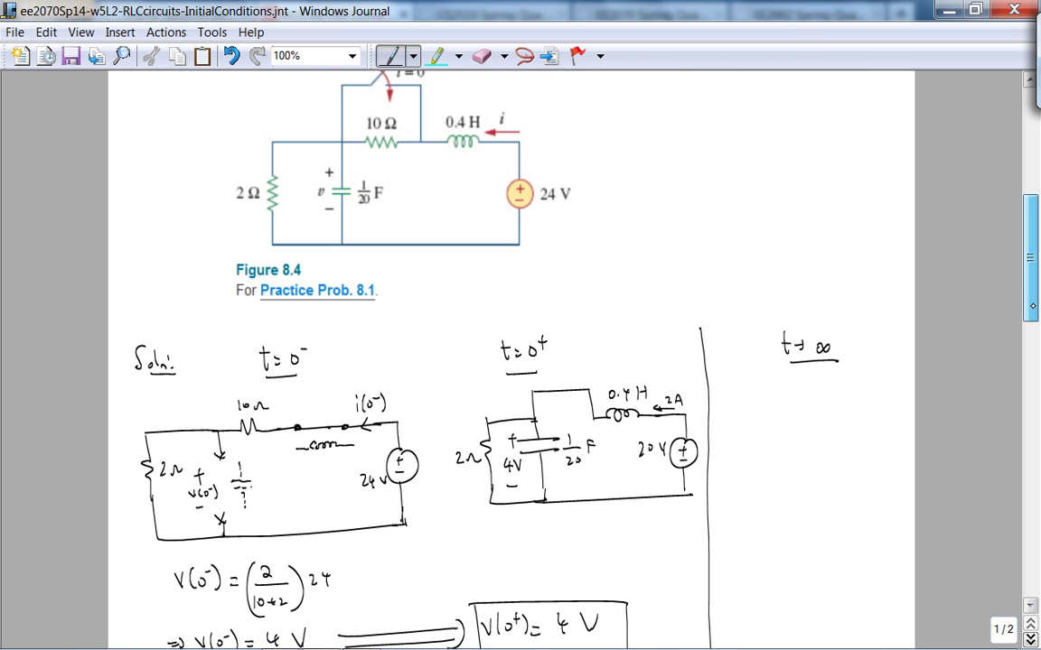
pyautogui.moveTo(469, 535); pyautogui.dragTo(468, 540)
pyautogui.click(475, 525)
pyautogui.moveTo(474, 530); pyautogui.dragTo(485, 542)
pyautogui.moveTo(488, 532); pyautogui.dragTo(463, 567)
pyautogui.moveTo(473, 548); pyautogui.dragTo(472, 569)
pyautogui.moveTo(486, 555); pyautogui.dragTo(487, 570)
pyautogui.moveTo(480, 559); pyautogui.dragTo(493, 559)
# Label the voltage across the 0.4 H inductor in the t=0⁺ circuit as v_L with − and + polarity.
pyautogui.moveTo(602, 428); pyautogui.dragTo(645, 433)
pyautogui.moveTo(640, 427)
pyautogui.mouseDown()
pyautogui.moveTo(650, 427)
pyautogui.moveTo(629, 428)
pyautogui.mouseUp()
pyautogui.moveTo(630, 427); pyautogui.dragTo(636, 436)
# Set the current derivative equal to v_L(0⁺)/L in the handwritten equation.
pyautogui.moveTo(515, 542); pyautogui.dragTo(524, 542)
pyautogui.moveTo(514, 549); pyautogui.dragTo(573, 532)
pyautogui.moveTo(578, 525); pyautogui.dragTo(578, 534)
pyautogui.moveTo(574, 530)
pyautogui.mouseDown()
pyautogui.moveTo(583, 542)
pyautogui.moveTo(565, 572)
pyautogui.mouseUp()
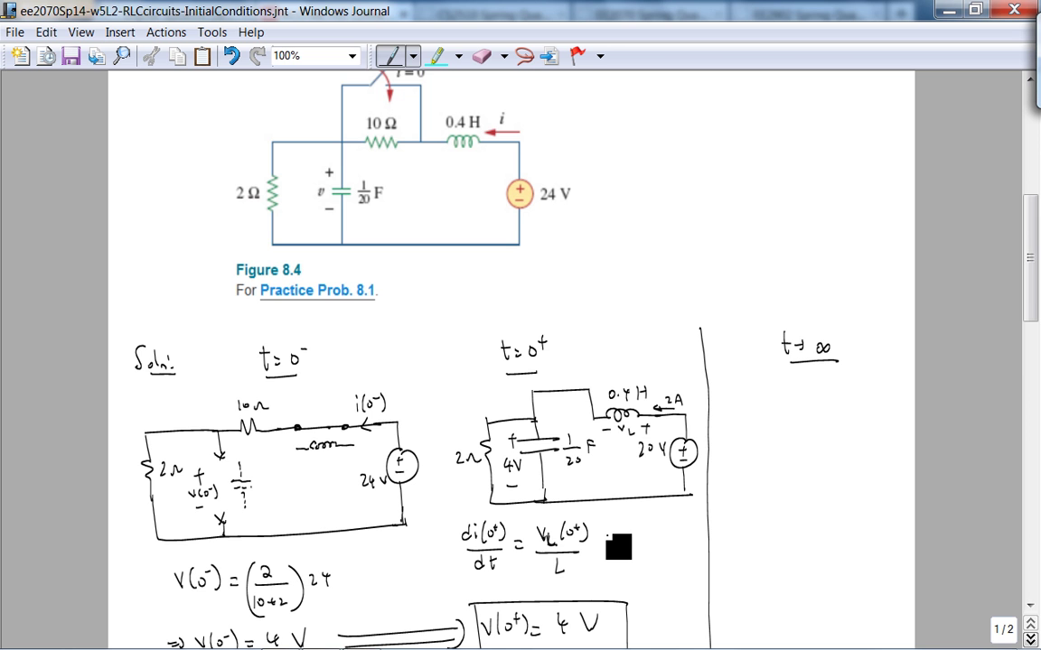
# Erase the vertical divider line and the t→∞ heading beside the t=0⁺ circuit.
pyautogui.moveTo(1035, 308); pyautogui.dragTo(1037, 345)
pyautogui.scroll(-2, 1038, 344)
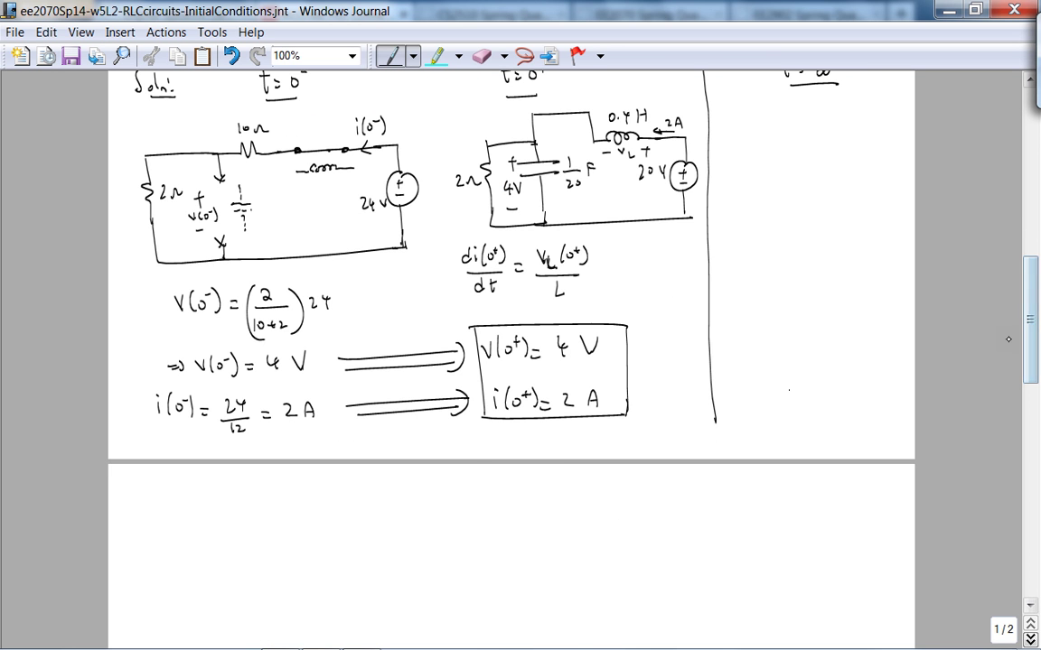
pyautogui.scroll(2, 1018, 302)
pyautogui.click(482, 55)
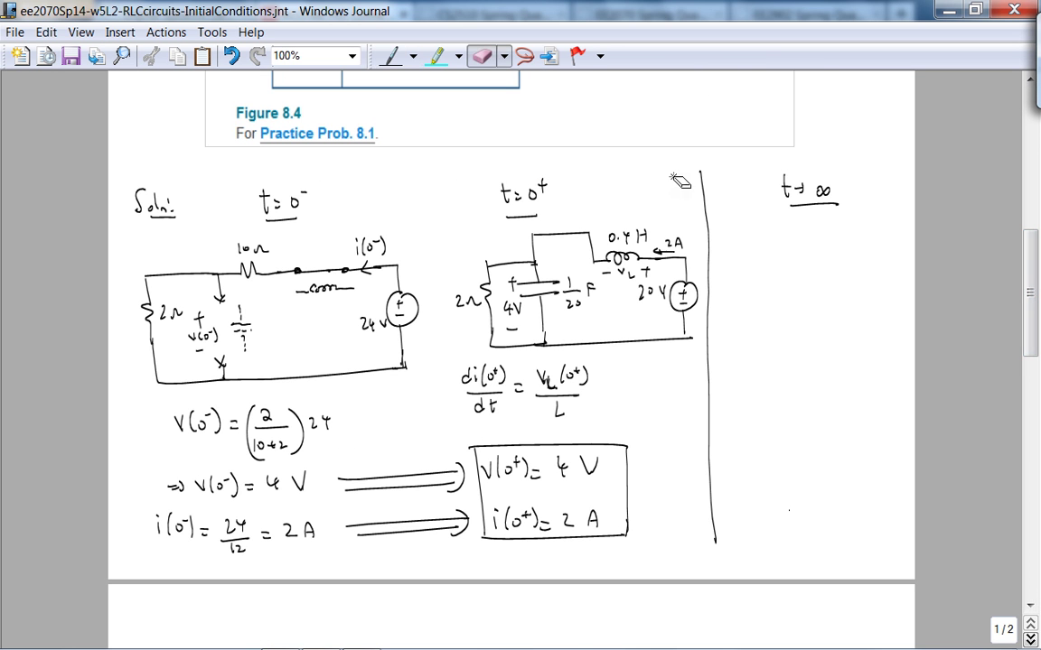
pyautogui.moveTo(836, 193); pyautogui.dragTo(793, 197)
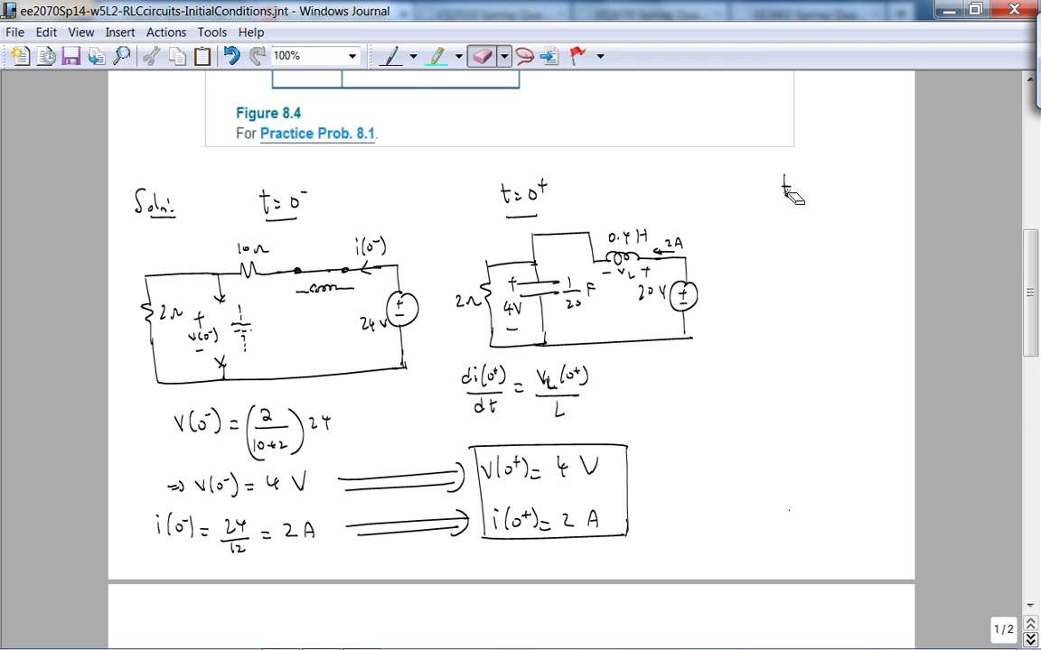
# Write an underlined t→∞: heading at the top of the second page.
pyautogui.click(390, 55)
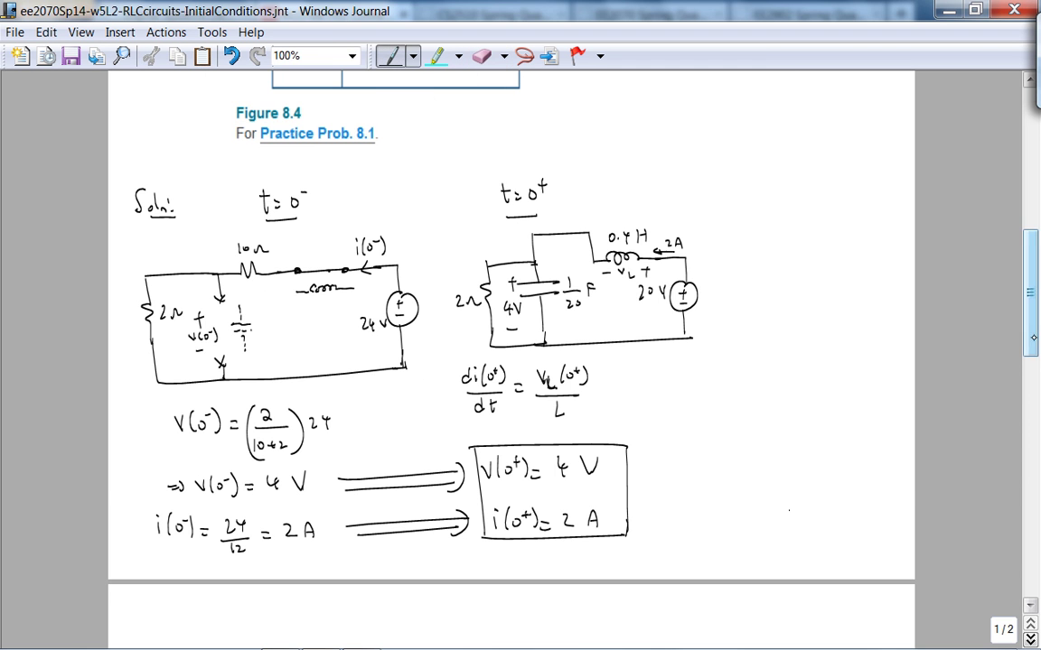
pyautogui.scroll(-3, 921, 320)
pyautogui.moveTo(167, 534); pyautogui.dragTo(199, 548)
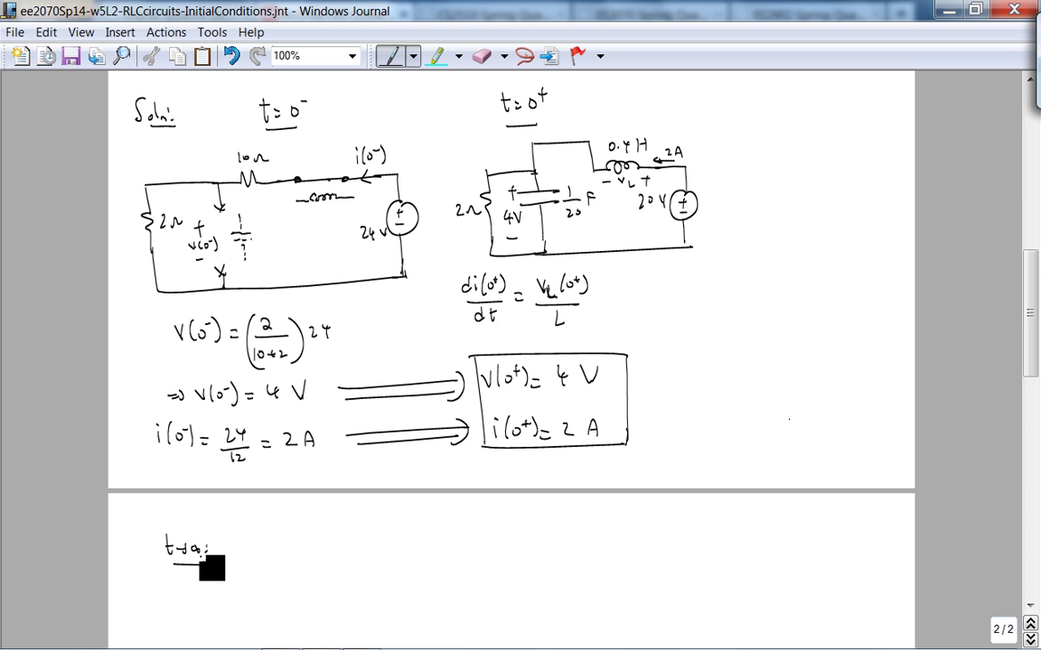
# Continue the current-derivative equation with ⇒ di(0⁺)/dt = (20−4)/0.4.
pyautogui.moveTo(610, 290); pyautogui.dragTo(625, 290)
pyautogui.moveTo(611, 297); pyautogui.dragTo(667, 291)
pyautogui.moveTo(676, 278)
pyautogui.mouseDown()
pyautogui.moveTo(676, 295)
pyautogui.moveTo(683, 283)
pyautogui.mouseUp()
pyautogui.moveTo(686, 282)
pyautogui.mouseDown()
pyautogui.moveTo(681, 308)
pyautogui.moveTo(713, 298)
pyautogui.mouseUp()
pyautogui.moveTo(705, 302); pyautogui.dragTo(713, 301)
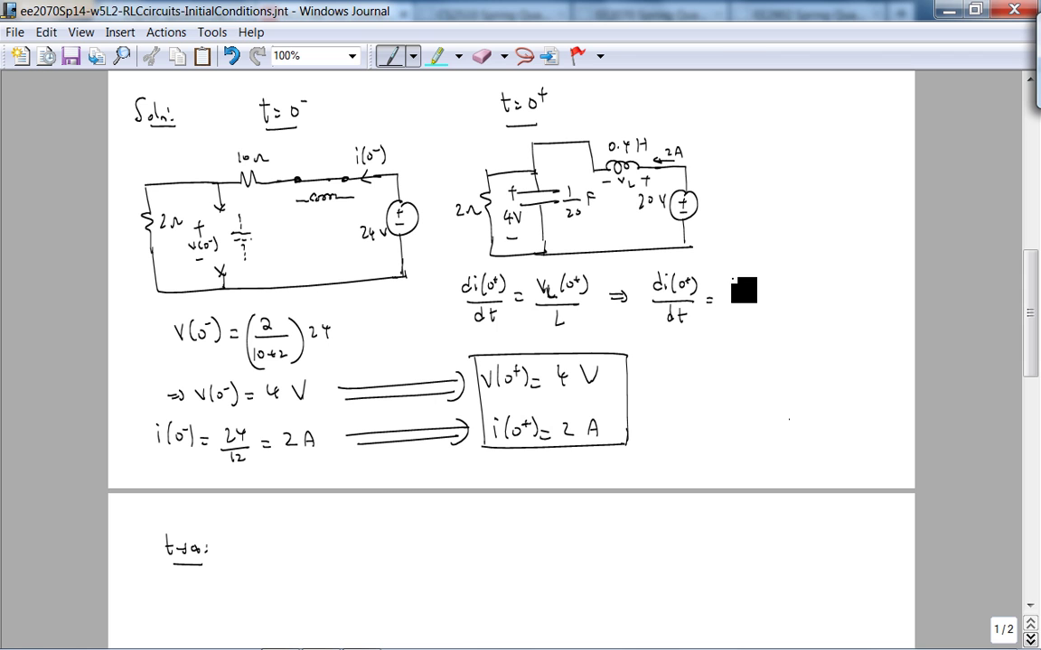
pyautogui.moveTo(731, 280)
pyautogui.mouseDown()
pyautogui.moveTo(785, 296)
pyautogui.moveTo(755, 313)
pyautogui.moveTo(775, 321)
pyautogui.mouseUp()
pyautogui.click(764, 317)
# Write the result ⇒ di(0⁺)/dt = 40 A/s below the substituted equation and draw a box around it.
pyautogui.moveTo(666, 345)
pyautogui.mouseDown()
pyautogui.moveTo(714, 355)
pyautogui.moveTo(723, 346)
pyautogui.mouseUp()
pyautogui.moveTo(727, 343); pyautogui.dragTo(734, 344)
pyautogui.moveTo(736, 339)
pyautogui.mouseDown()
pyautogui.moveTo(738, 355)
pyautogui.moveTo(759, 354)
pyautogui.mouseUp()
pyautogui.moveTo(751, 361); pyautogui.dragTo(759, 360)
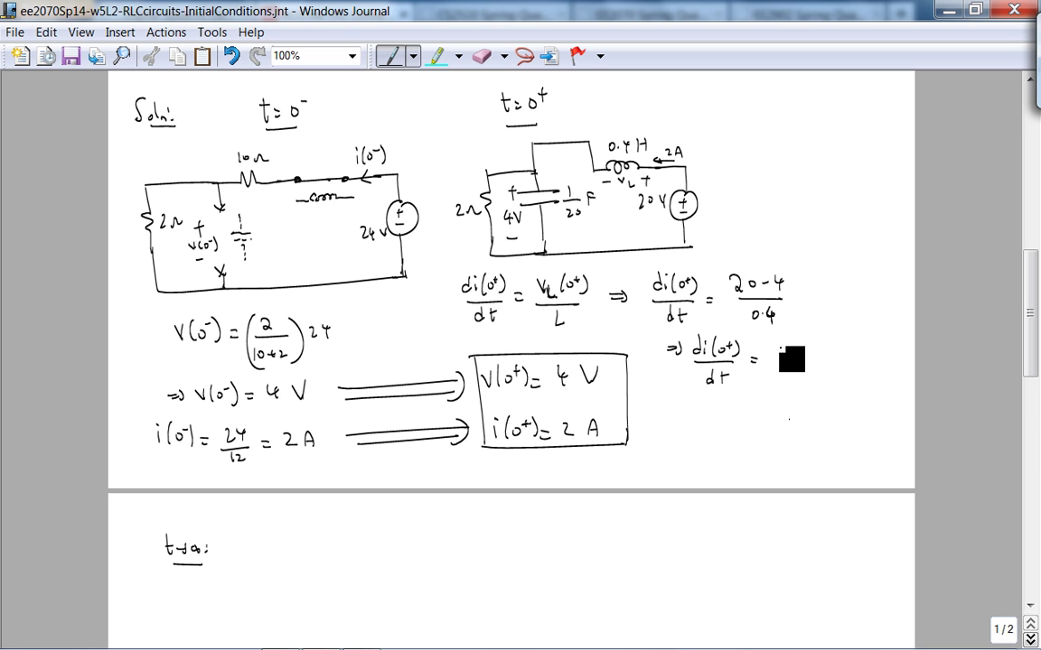
pyautogui.moveTo(775, 349)
pyautogui.mouseDown()
pyautogui.moveTo(779, 362)
pyautogui.moveTo(788, 352)
pyautogui.mouseUp()
pyautogui.moveTo(800, 361); pyautogui.dragTo(817, 366)
pyautogui.moveTo(689, 386)
pyautogui.mouseDown()
pyautogui.moveTo(689, 331)
pyautogui.moveTo(845, 387)
pyautogui.mouseUp()
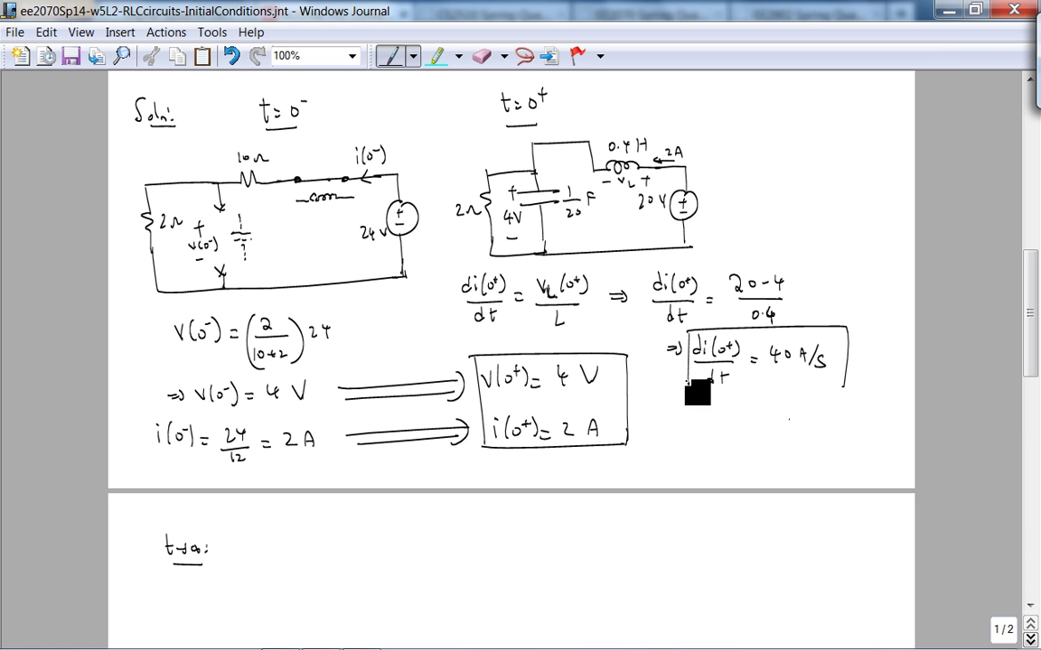
pyautogui.moveTo(690, 398)
pyautogui.mouseDown()
pyautogui.moveTo(841, 398)
pyautogui.moveTo(831, 400)
pyautogui.mouseUp()
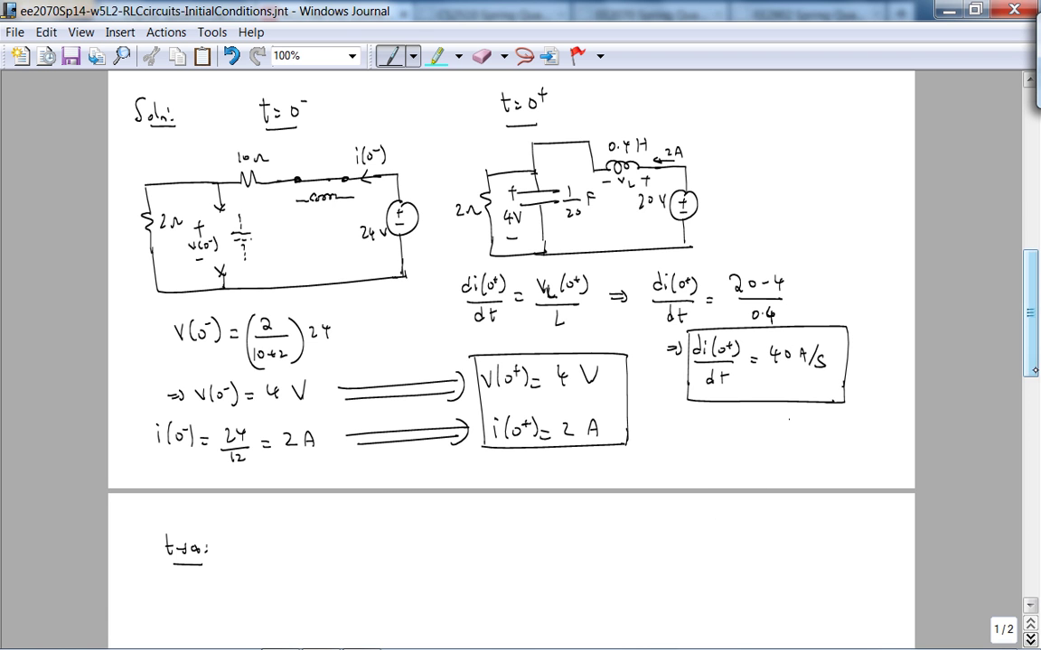
# Write the derivative term dv(0⁺)/dt below the boxed current-derivative result.
pyautogui.moveTo(1036, 335)
pyautogui.mouseDown()
pyautogui.moveTo(1037, 214)
pyautogui.moveTo(1037, 337)
pyautogui.mouseUp()
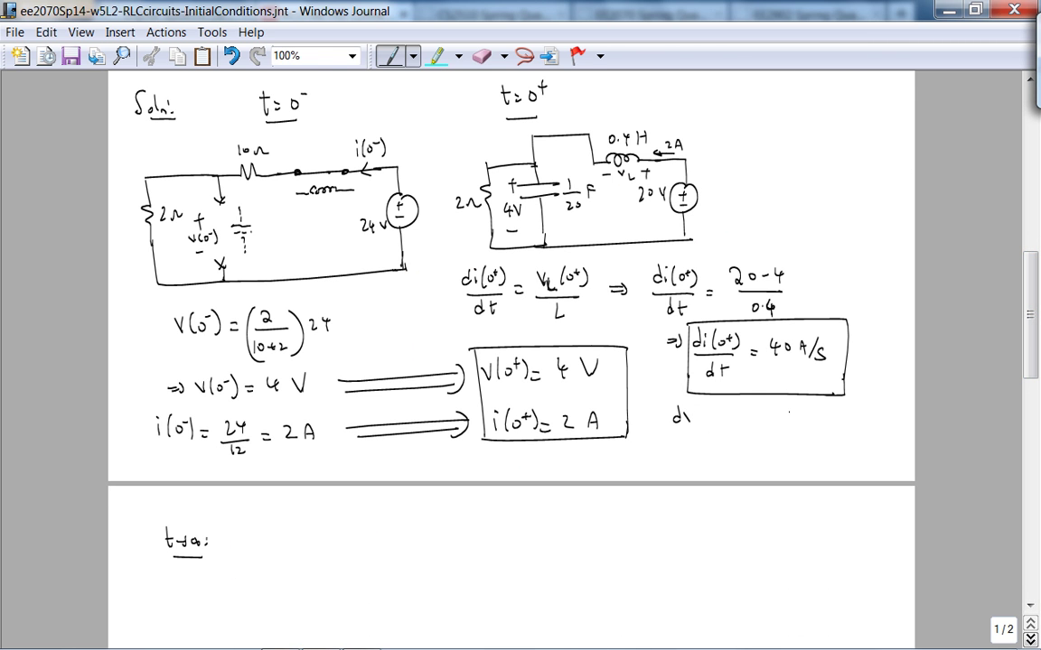
pyautogui.moveTo(687, 412)
pyautogui.mouseDown()
pyautogui.moveTo(702, 425)
pyautogui.moveTo(718, 408)
pyautogui.moveTo(724, 425)
pyautogui.mouseUp()
pyautogui.moveTo(673, 434); pyautogui.dragTo(719, 433)
pyautogui.moveTo(697, 438); pyautogui.dragTo(699, 455)
pyautogui.moveTo(707, 439); pyautogui.dragTo(709, 456)
pyautogui.moveTo(703, 447)
pyautogui.mouseDown()
pyautogui.moveTo(714, 444)
pyautogui.moveTo(713, 418)
pyautogui.moveTo(688, 418)
pyautogui.moveTo(712, 426)
pyautogui.mouseUp()
# Erase the dv(0⁺)/dt term below the boxed result and the t→∞ heading on the second page.
pyautogui.click(482, 56)
pyautogui.click(390, 56)
pyautogui.click(481, 55)
pyautogui.moveTo(162, 537); pyautogui.dragTo(209, 550)
# Write dv(0⁺)/dt = at the top of the second page.
pyautogui.click(390, 55)
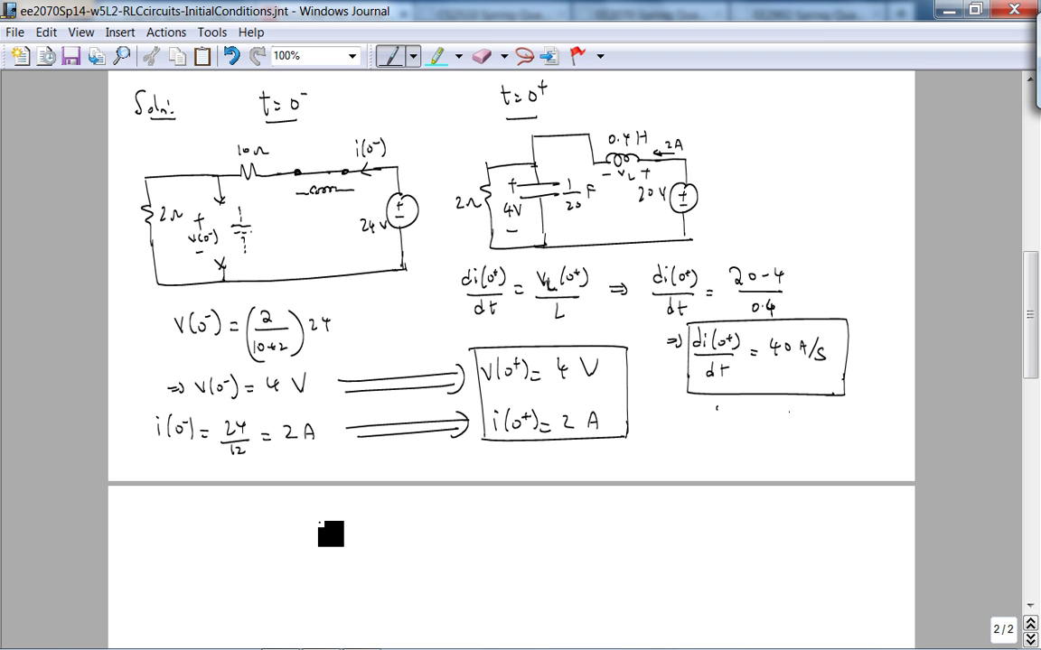
pyautogui.moveTo(260, 532)
pyautogui.mouseDown()
pyautogui.moveTo(276, 546)
pyautogui.moveTo(301, 544)
pyautogui.mouseUp()
pyautogui.moveTo(249, 552)
pyautogui.mouseDown()
pyautogui.moveTo(301, 553)
pyautogui.moveTo(296, 564)
pyautogui.moveTo(324, 551)
pyautogui.mouseUp()
pyautogui.moveTo(313, 559); pyautogui.dragTo(324, 559)
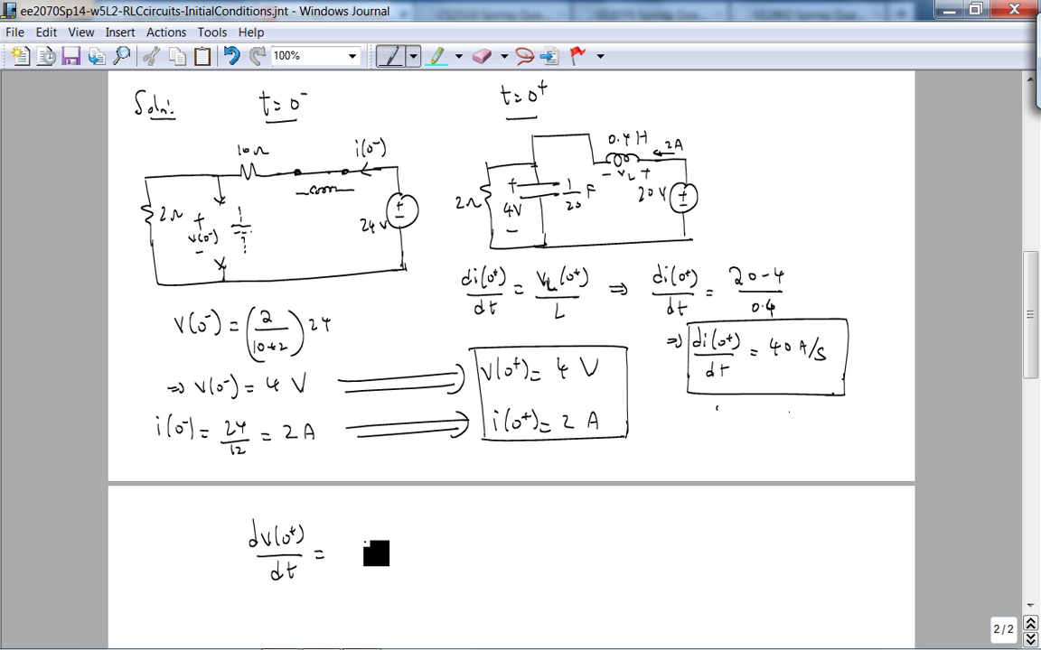
# Define dv(0⁺)/dt as i_c(0⁺)/C and mark the capacitor current i_c with a downward arrow in the t=0⁺ circuit.
pyautogui.moveTo(364, 531); pyautogui.dragTo(365, 546)
pyautogui.moveTo(533, 173); pyautogui.dragTo(537, 179)
pyautogui.moveTo(542, 173); pyautogui.dragTo(554, 179)
pyautogui.moveTo(377, 539)
pyautogui.mouseDown()
pyautogui.moveTo(389, 554)
pyautogui.moveTo(406, 540)
pyautogui.mouseUp()
pyautogui.moveTo(400, 534); pyautogui.dragTo(411, 534)
pyautogui.moveTo(411, 524); pyautogui.dragTo(414, 561)
pyautogui.moveTo(321, 534)
pyautogui.mouseDown()
pyautogui.moveTo(315, 542)
pyautogui.moveTo(325, 542)
pyautogui.mouseUp()
pyautogui.moveTo(394, 576); pyautogui.dragTo(393, 587)
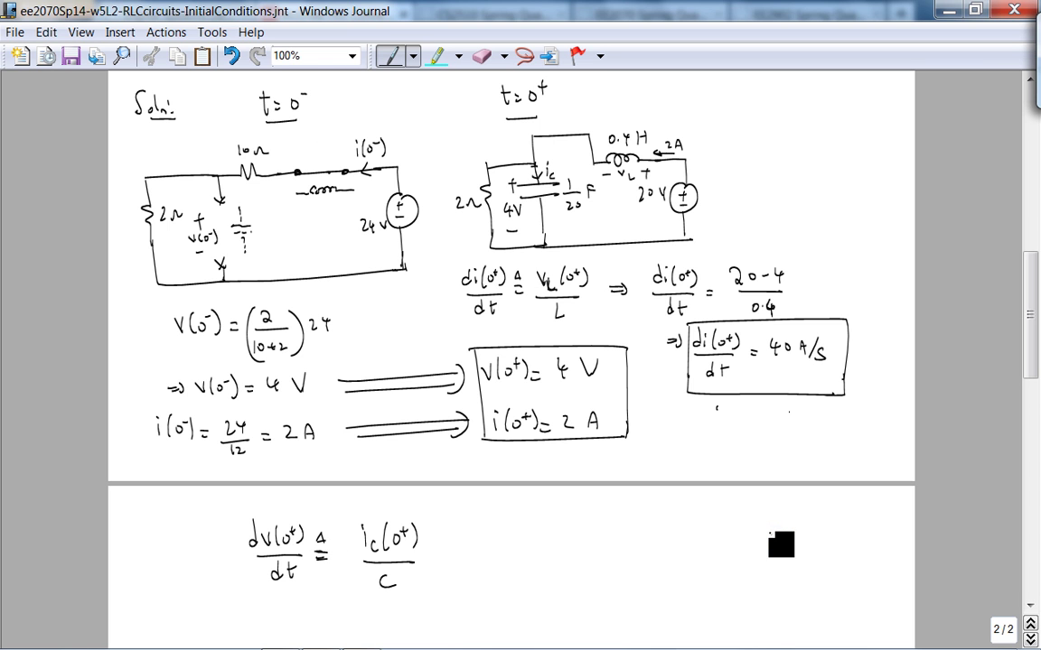
# Continue the voltage-derivative equation with ⇒ dv(0⁺)/dt =.
pyautogui.moveTo(435, 553); pyautogui.dragTo(447, 553)
pyautogui.moveTo(434, 559); pyautogui.dragTo(485, 552)
pyautogui.moveTo(489, 540); pyautogui.dragTo(499, 541)
pyautogui.moveTo(506, 528)
pyautogui.mouseDown()
pyautogui.moveTo(505, 553)
pyautogui.moveTo(533, 548)
pyautogui.mouseUp()
pyautogui.moveTo(481, 558)
pyautogui.mouseDown()
pyautogui.moveTo(539, 553)
pyautogui.moveTo(497, 586)
pyautogui.moveTo(511, 585)
pyautogui.mouseUp()
pyautogui.moveTo(507, 577); pyautogui.dragTo(554, 557)
pyautogui.moveTo(546, 563); pyautogui.dragTo(555, 563)
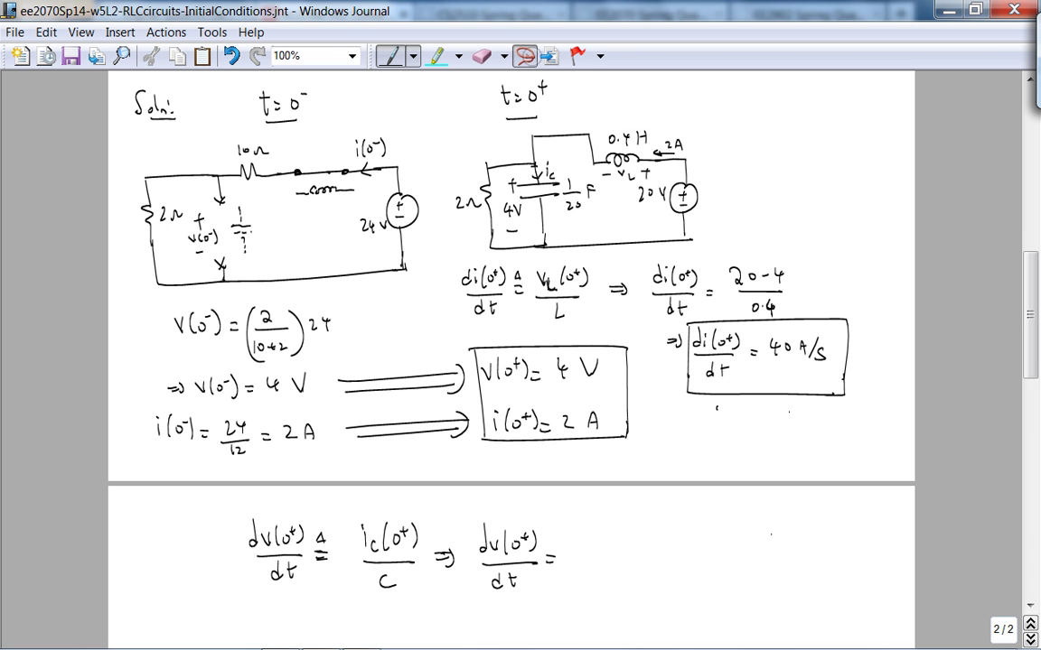
# Mark a downward 2 A current through the 2 Ω resistor in the t=0⁺ circuit.
pyautogui.click(524, 56)
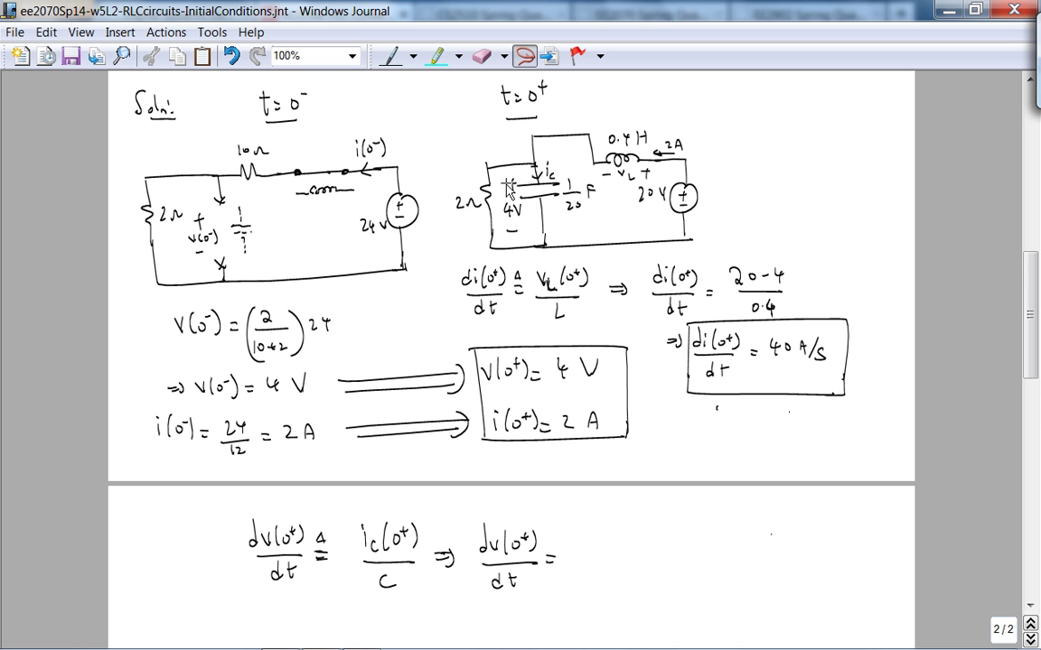
pyautogui.click(390, 56)
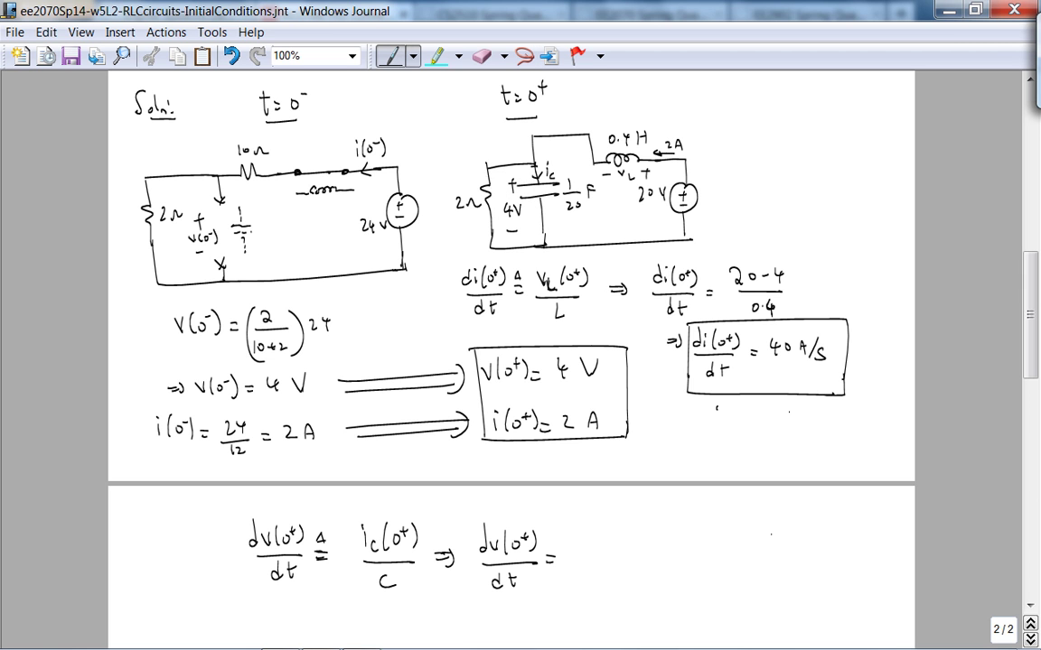
pyautogui.moveTo(439, 179); pyautogui.dragTo(448, 187)
pyautogui.moveTo(450, 188); pyautogui.dragTo(461, 182)
# Complete dv(0⁺)/dt with the value 0 V/s and draw a box around the result.
pyautogui.moveTo(576, 550)
pyautogui.mouseDown()
pyautogui.moveTo(581, 540)
pyautogui.moveTo(605, 557)
pyautogui.moveTo(603, 541)
pyautogui.mouseUp()
pyautogui.click(480, 56)
pyautogui.hotkey('ctrl', 'shift', 'p')
pyautogui.moveTo(617, 539)
pyautogui.mouseDown()
pyautogui.moveTo(607, 561)
pyautogui.moveTo(620, 561)
pyautogui.mouseUp()
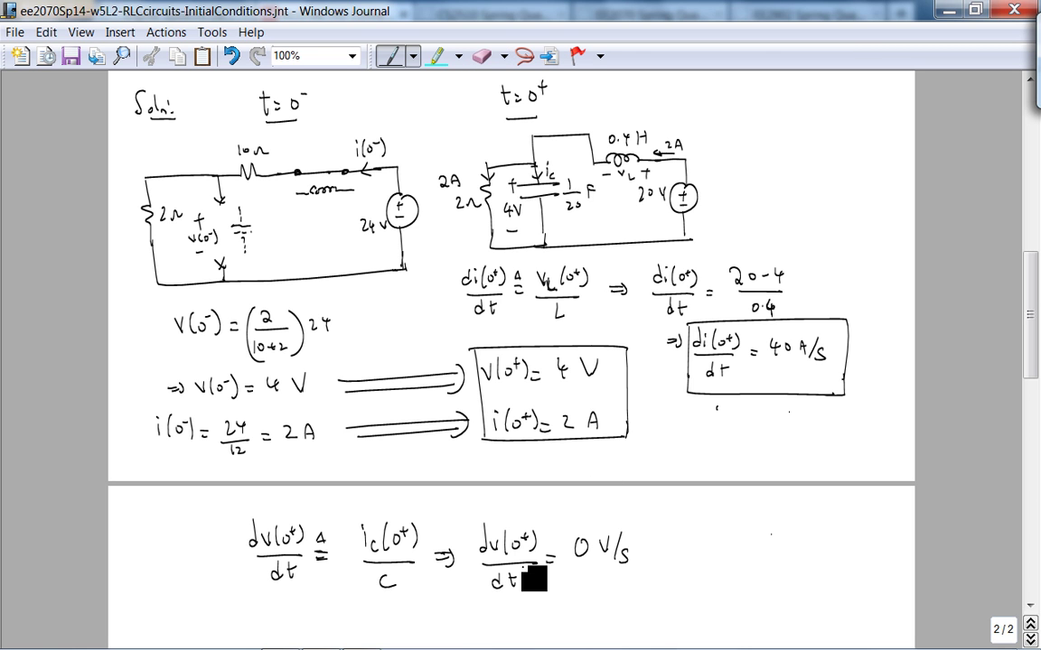
pyautogui.moveTo(466, 513)
pyautogui.mouseDown()
pyautogui.moveTo(467, 578)
pyautogui.moveTo(673, 579)
pyautogui.mouseUp()
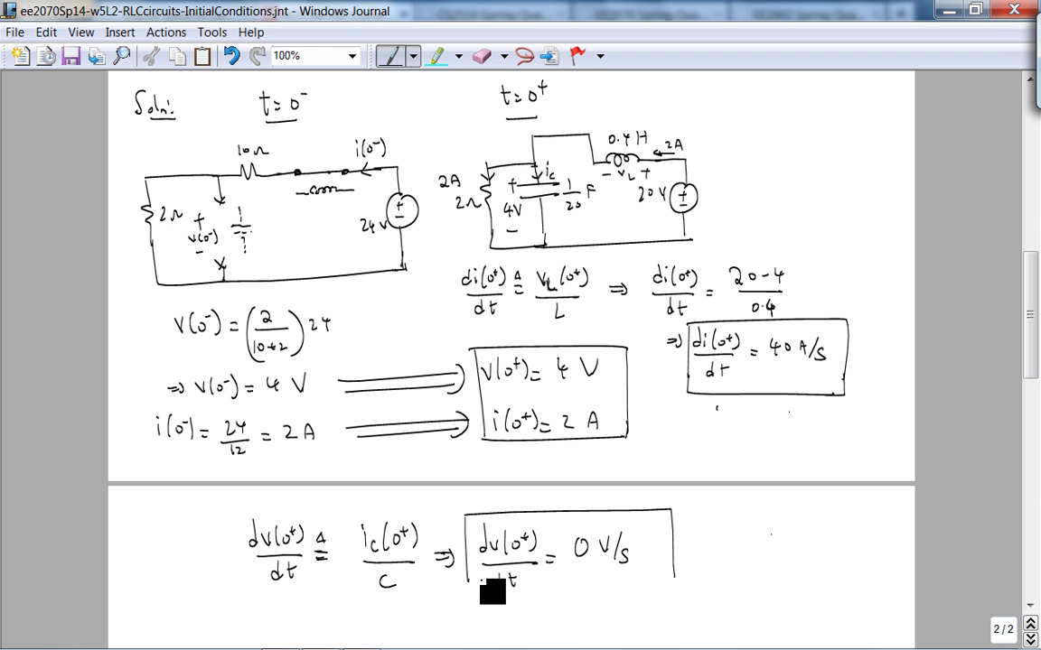
pyautogui.moveTo(468, 582); pyautogui.dragTo(673, 594)
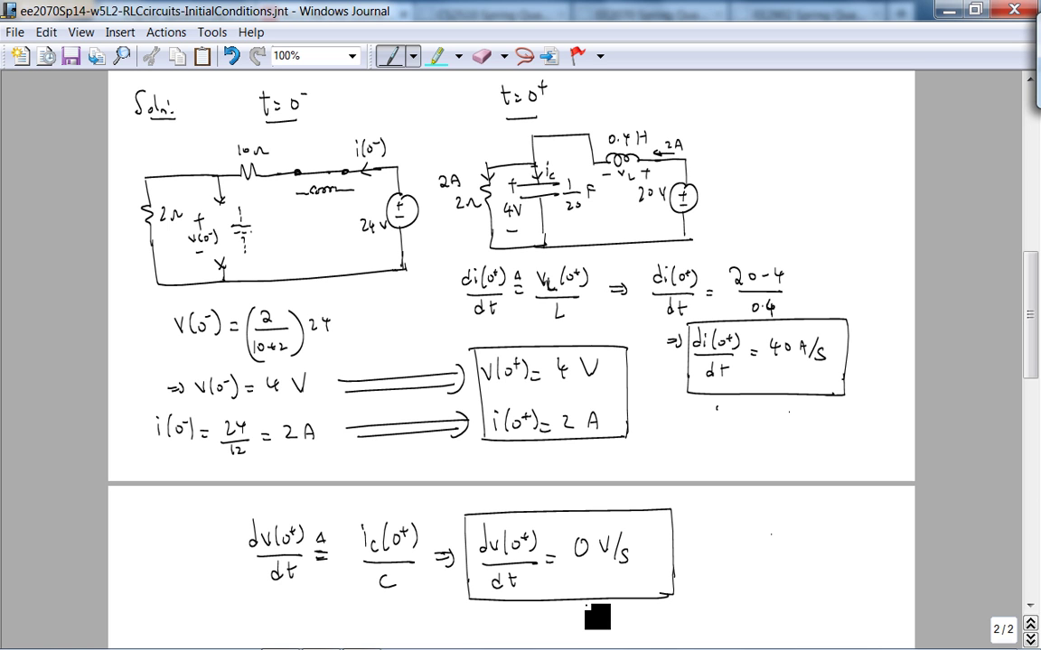
# Write an underlined t→∞: heading below the voltage-derivative equation on the second page.
pyautogui.click(524, 55)
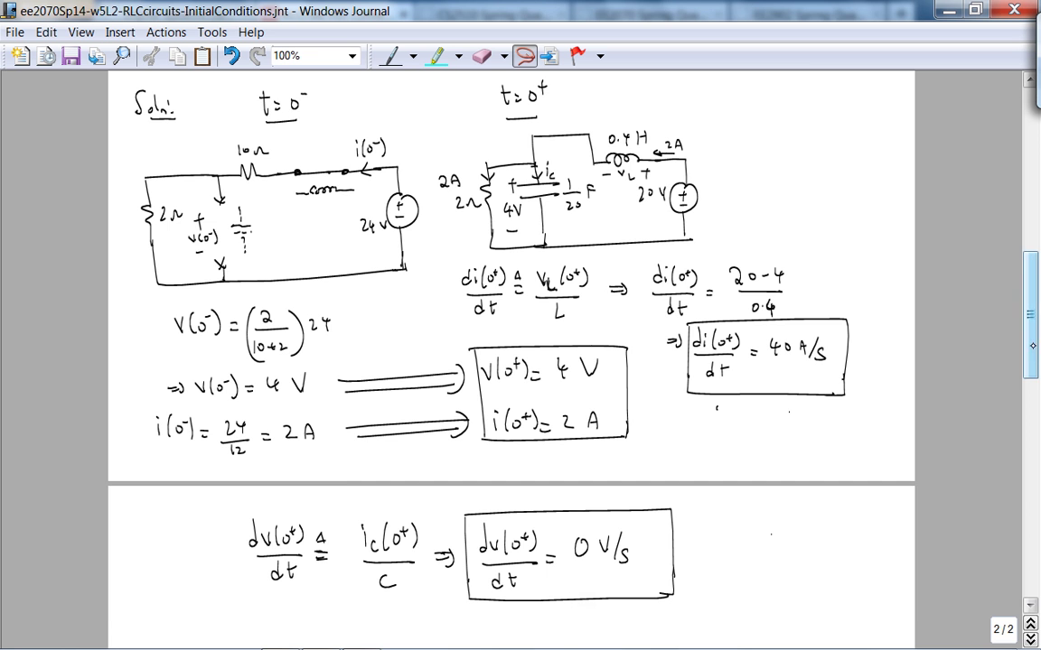
pyautogui.scroll(5, 1030, 271)
pyautogui.moveTo(1037, 253); pyautogui.dragTo(1037, 346)
pyautogui.click(390, 56)
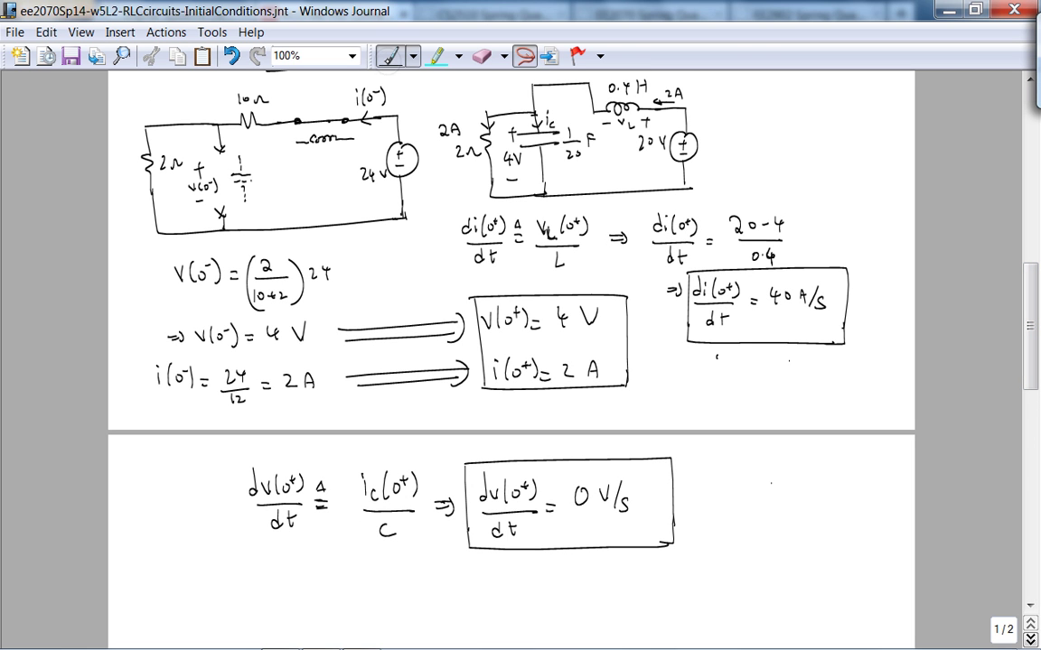
pyautogui.moveTo(169, 580); pyautogui.dragTo(217, 601)
pyautogui.click(216, 588)
pyautogui.click(215, 596)
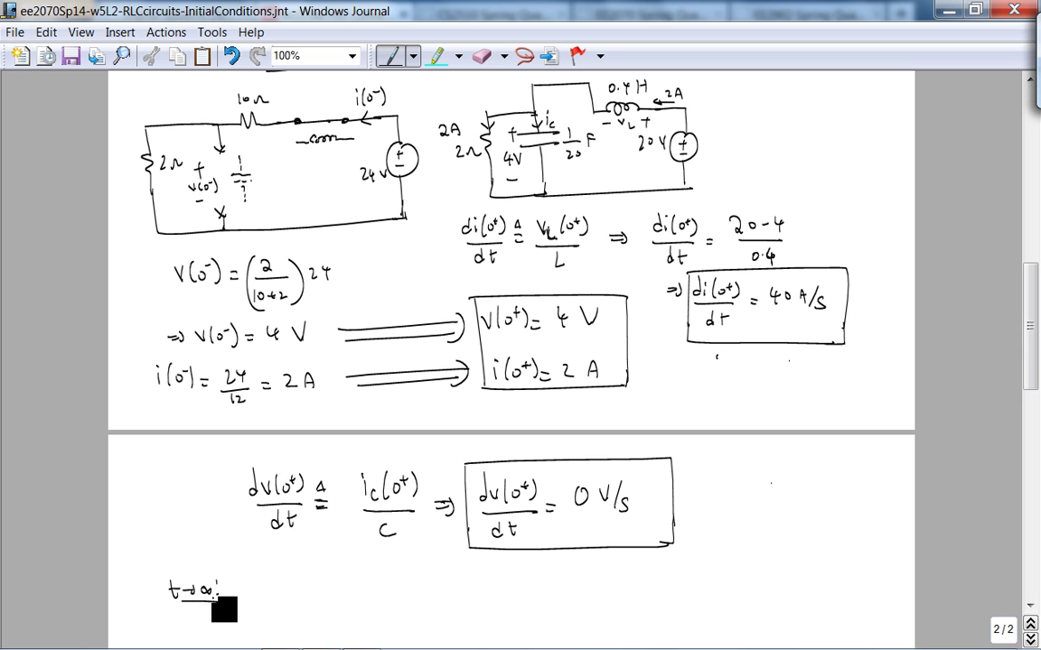
pyautogui.scroll(-2, 224, 610)
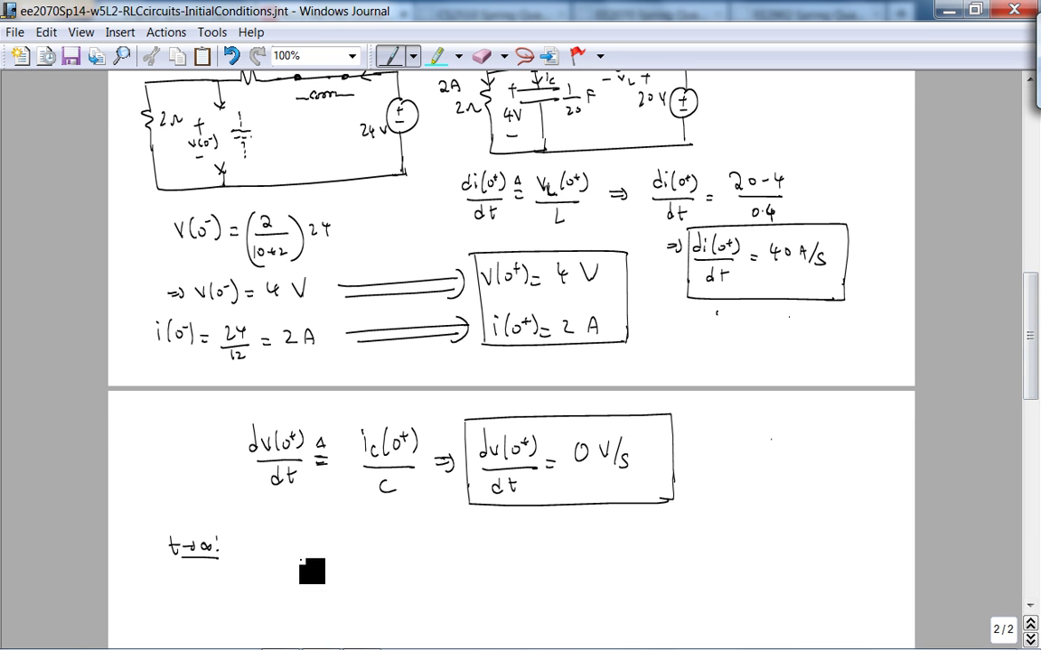
pyautogui.moveTo(306, 550); pyautogui.dragTo(308, 560)
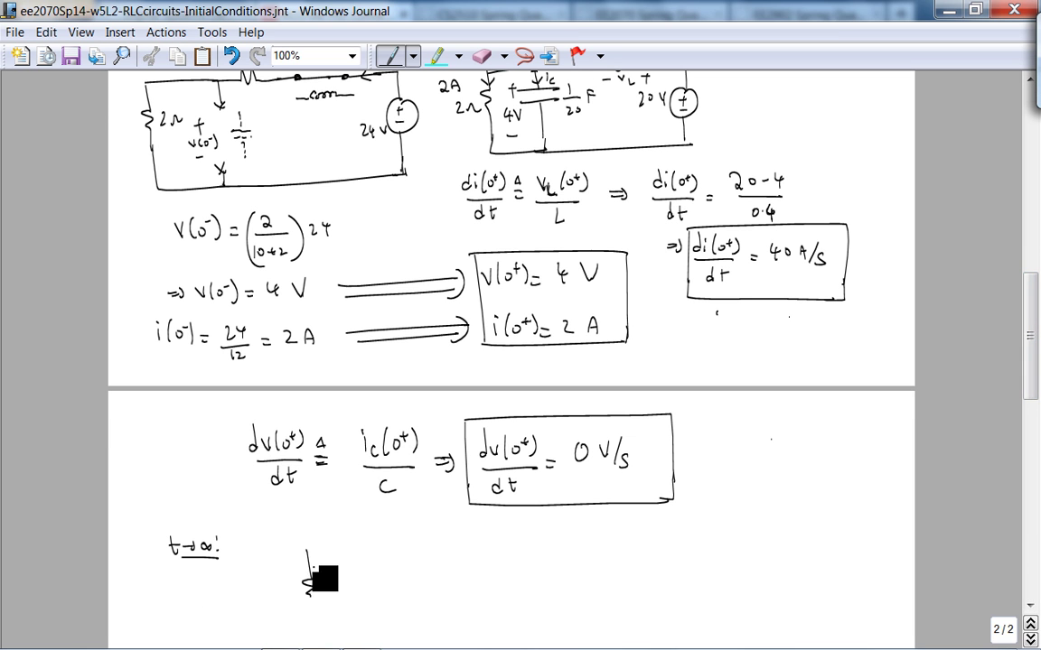
pyautogui.click(482, 56)
pyautogui.click(311, 573)
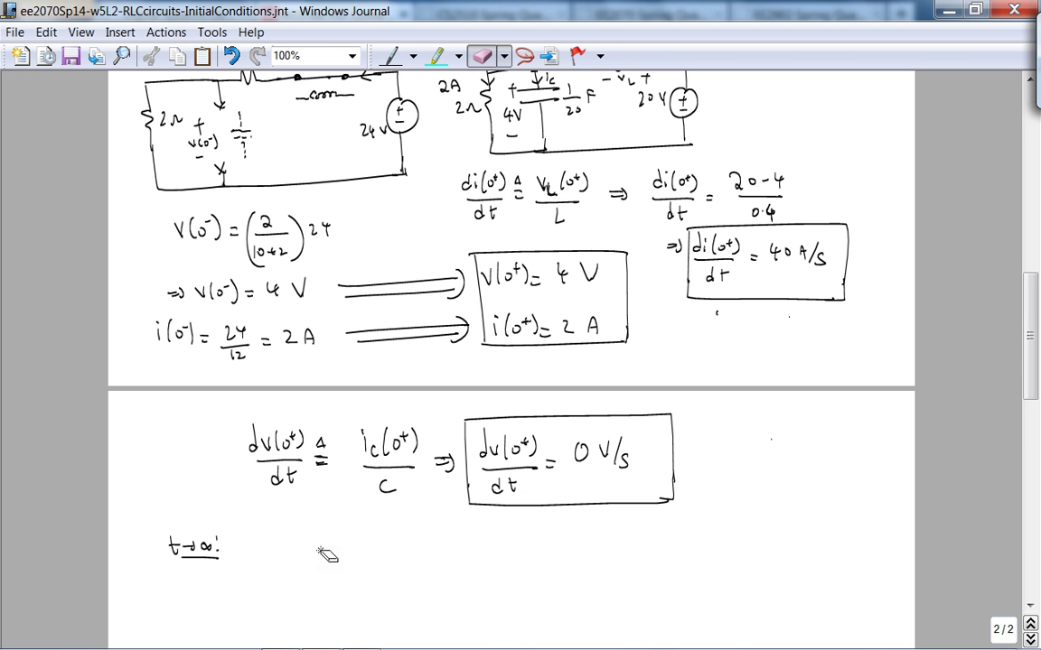
# Draw the 2 Ω resistor branch of the t→∞ circuit with open terminals in place of the capacitor.
pyautogui.click(392, 56)
pyautogui.moveTo(1035, 395)
pyautogui.mouseDown()
pyautogui.moveTo(1036, 382)
pyautogui.moveTo(1036, 404)
pyautogui.mouseUp()
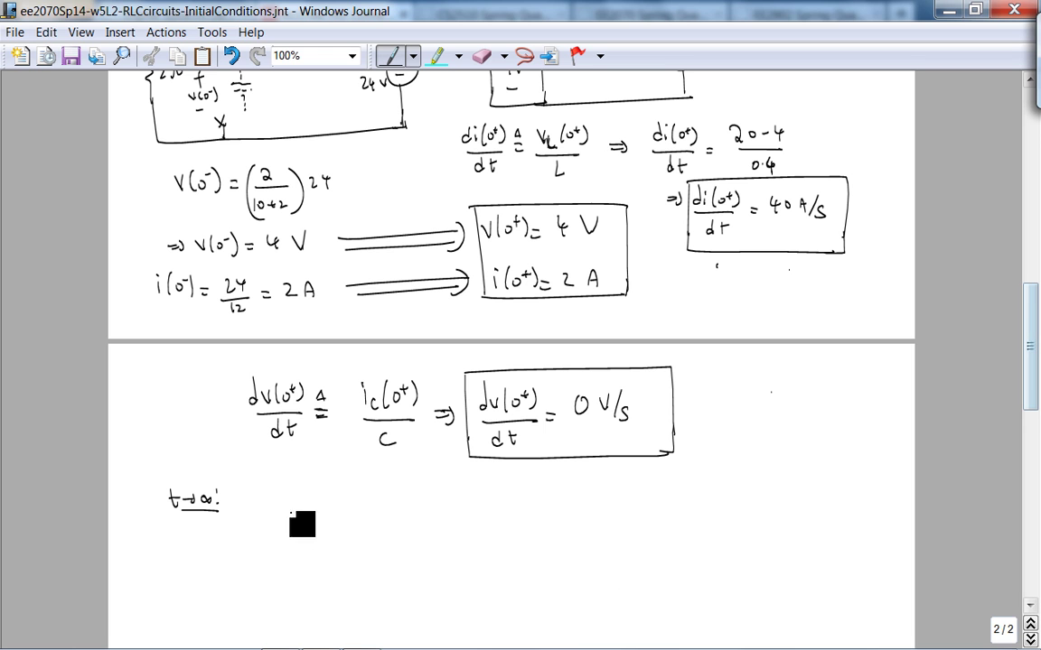
pyautogui.moveTo(293, 512); pyautogui.dragTo(294, 539)
pyautogui.moveTo(299, 587); pyautogui.dragTo(300, 593)
pyautogui.moveTo(247, 552); pyautogui.dragTo(269, 555)
pyautogui.moveTo(339, 530); pyautogui.dragTo(349, 539)
pyautogui.moveTo(348, 530); pyautogui.dragTo(339, 538)
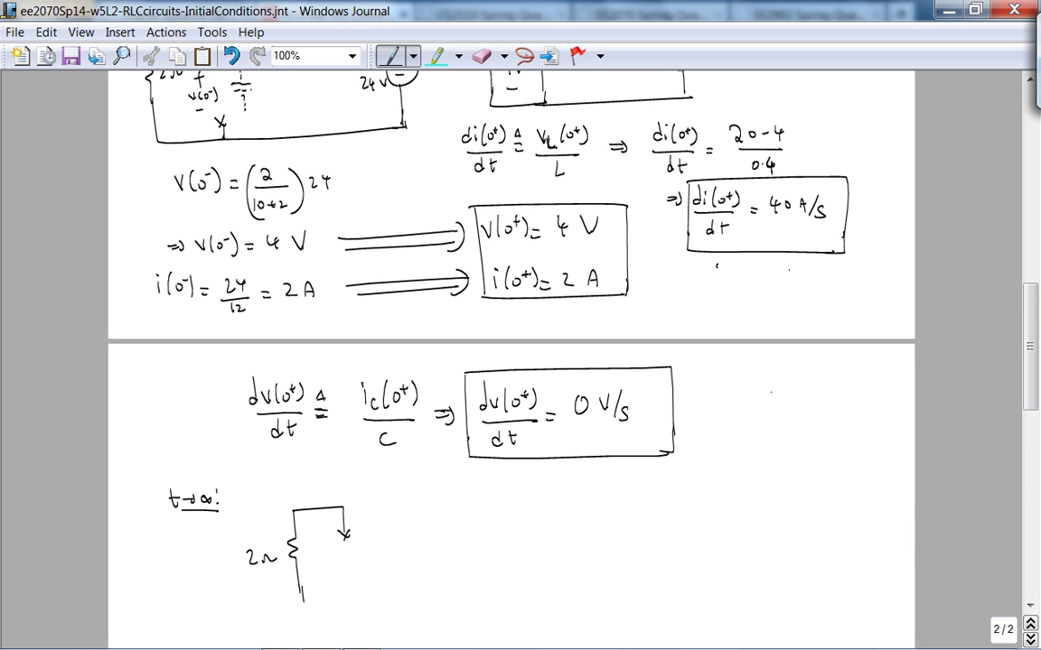
pyautogui.moveTo(302, 587); pyautogui.dragTo(350, 590)
pyautogui.moveTo(349, 583); pyautogui.dragTo(342, 590)
# Extend the t→∞ circuit's top wire through two node dots and draw the voltage source with its polarity.
pyautogui.moveTo(343, 507)
pyautogui.mouseDown()
pyautogui.moveTo(438, 499)
pyautogui.moveTo(452, 561)
pyautogui.moveTo(446, 524)
pyautogui.moveTo(444, 550)
pyautogui.mouseUp()
pyautogui.scroll(3, 1035, 395)
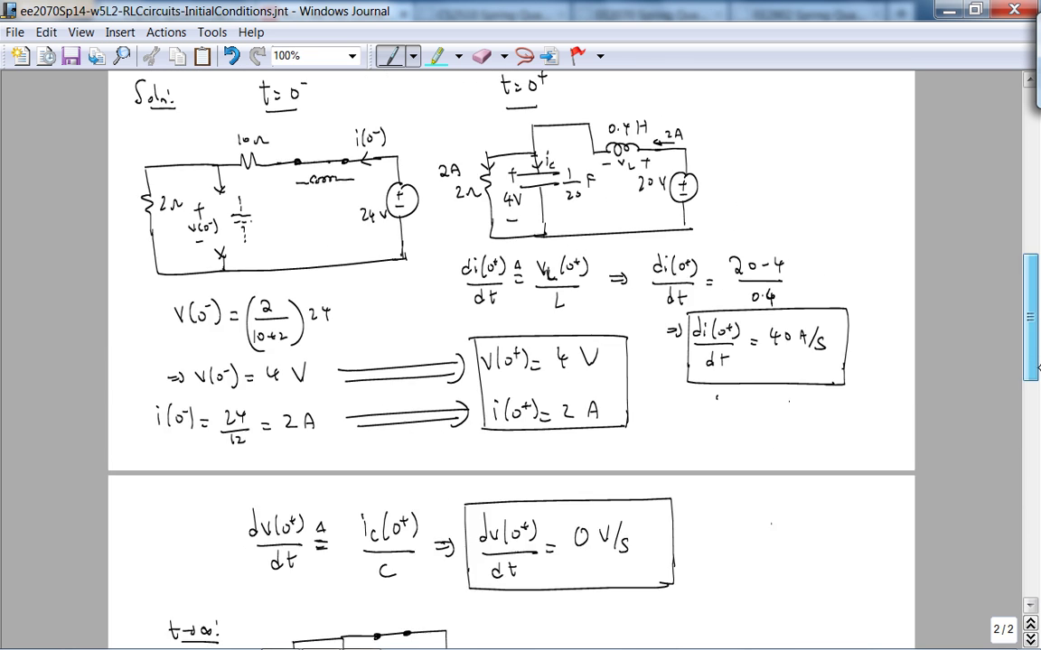
pyautogui.scroll(-4, 1029, 396)
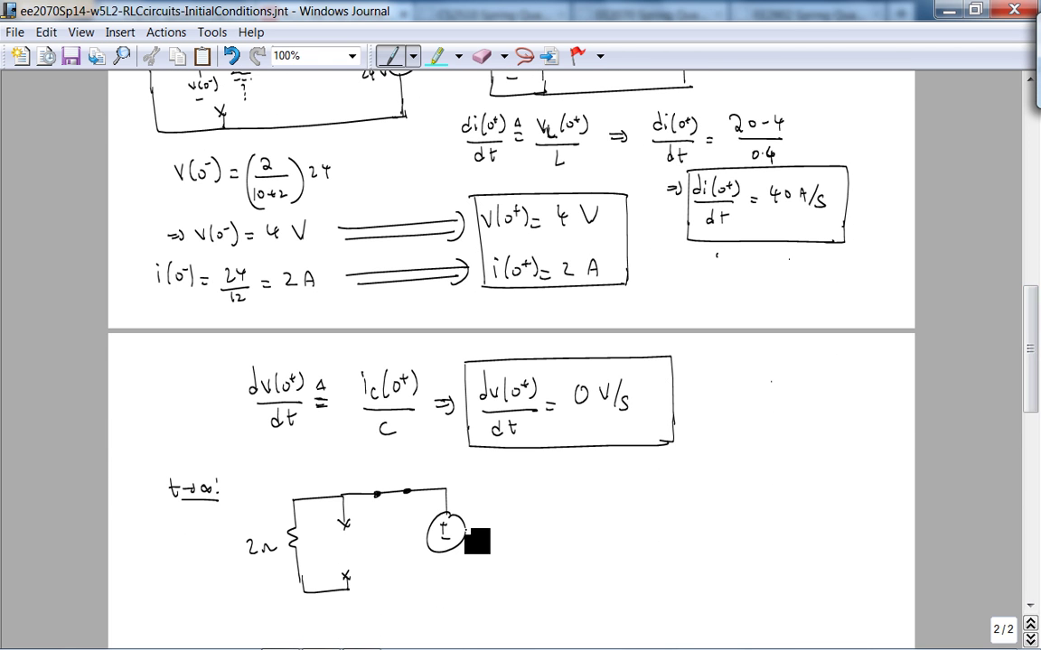
# Correct the voltage source label in the t=0⁺ circuit to 24 V.
pyautogui.scroll(4, 1030, 362)
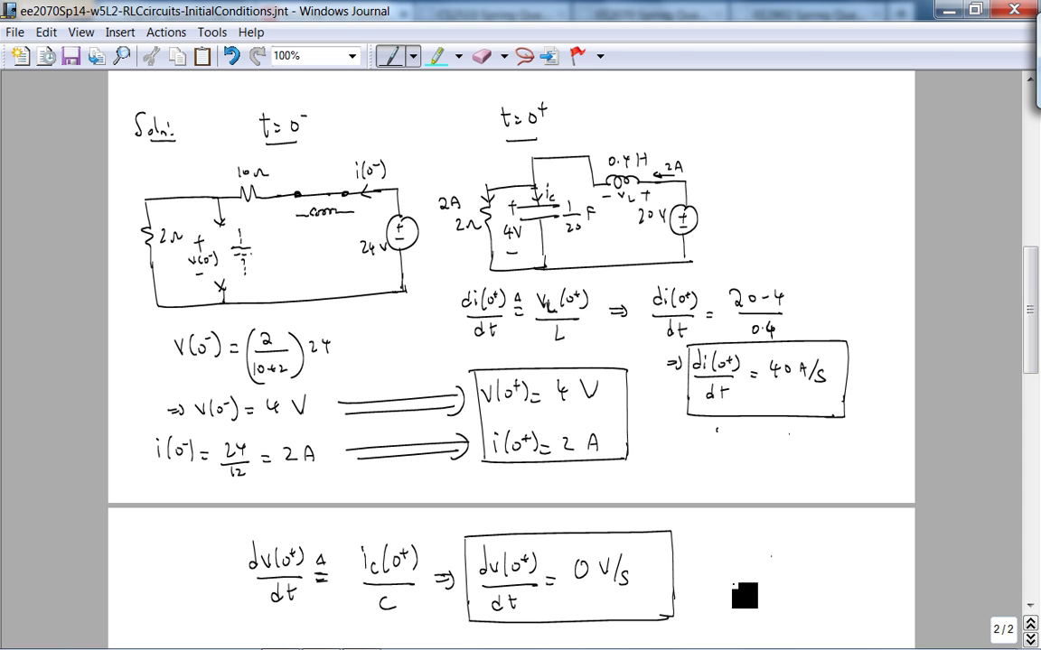
pyautogui.click(482, 55)
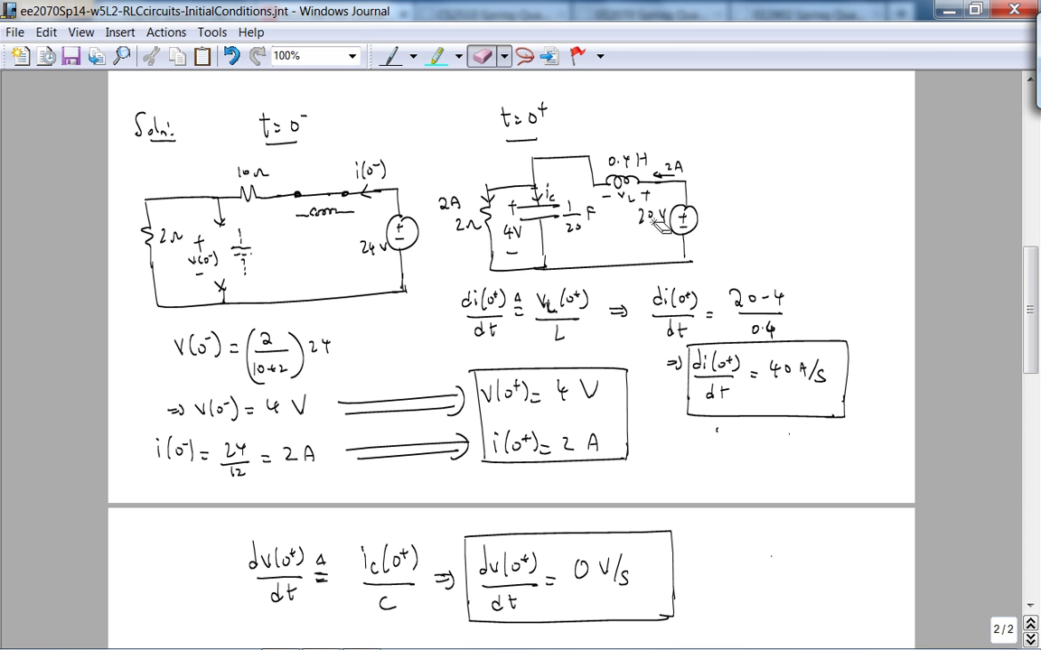
pyautogui.moveTo(648, 219); pyautogui.dragTo(638, 215)
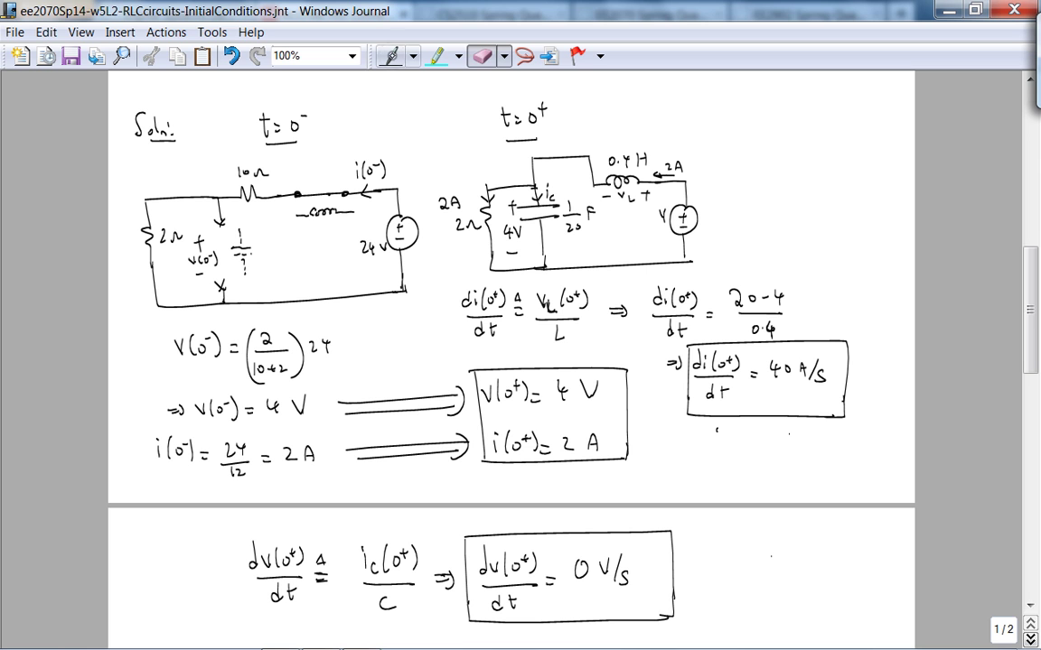
pyautogui.click(391, 55)
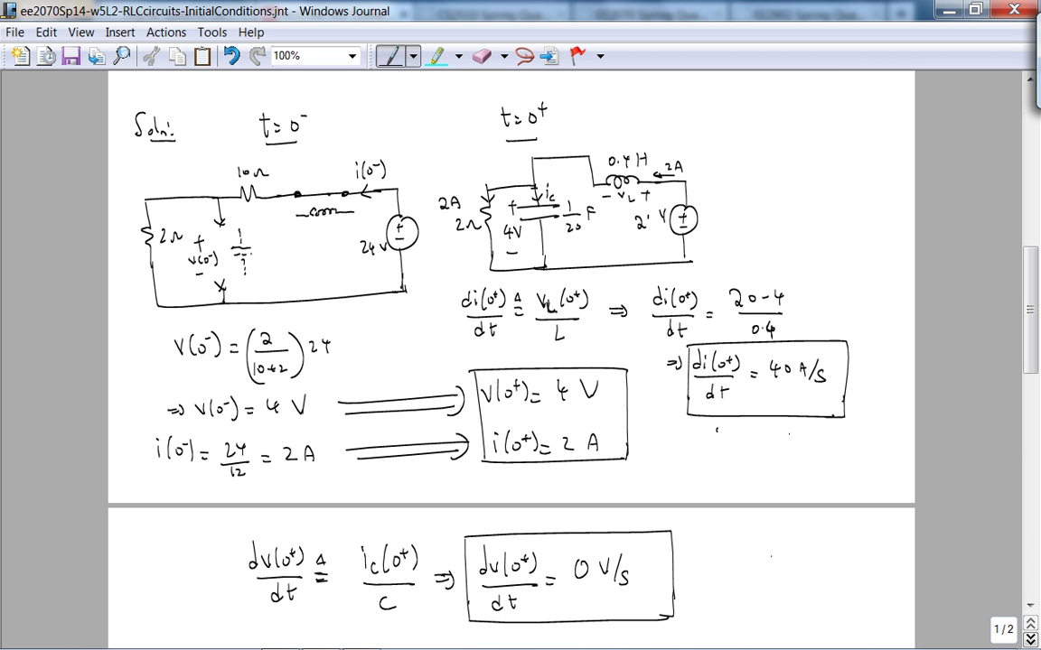
# Correct the numerator of the di(0⁺)/dt fraction to 24−4.
pyautogui.click(482, 55)
pyautogui.click(390, 55)
pyautogui.moveTo(739, 291); pyautogui.dragTo(748, 307)
# Correct the boxed di(0⁺)/dt result to 50 A/s and erase the stray dots below the box.
pyautogui.click(480, 55)
pyautogui.moveTo(783, 366)
pyautogui.mouseDown()
pyautogui.moveTo(775, 357)
pyautogui.moveTo(769, 372)
pyautogui.moveTo(778, 360)
pyautogui.mouseUp()
pyautogui.click(393, 56)
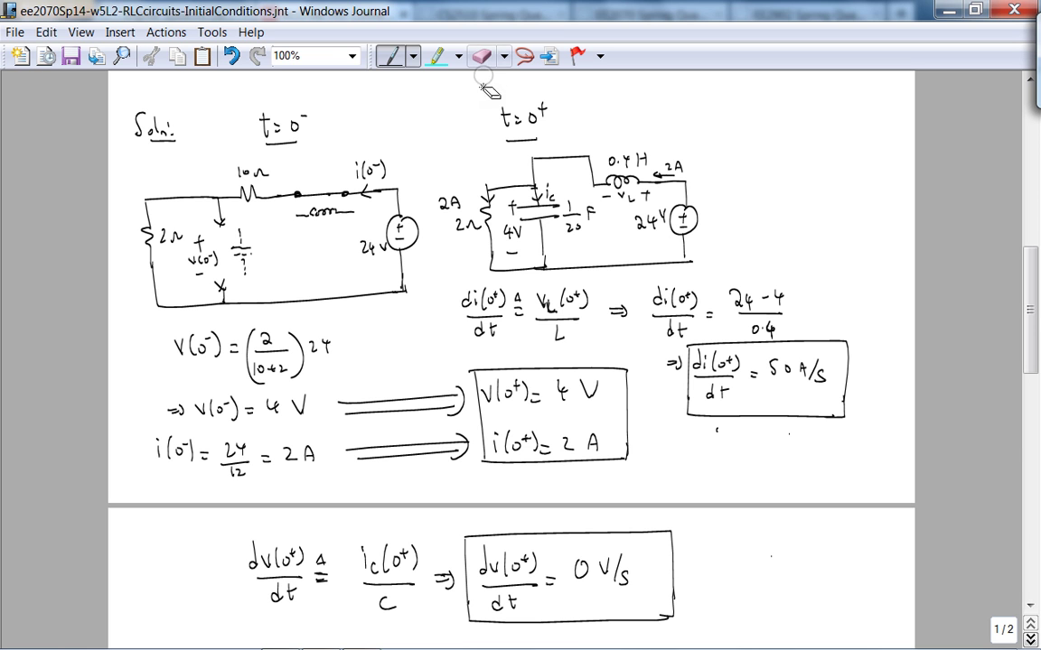
pyautogui.click(482, 56)
pyautogui.moveTo(715, 430); pyautogui.dragTo(782, 438)
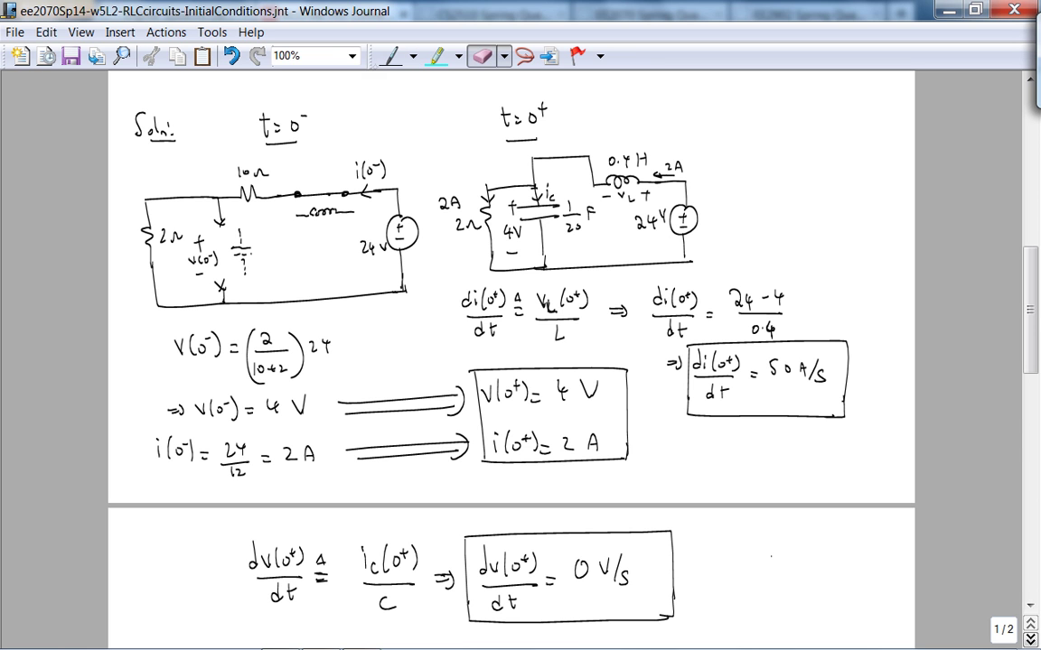
pyautogui.click(392, 56)
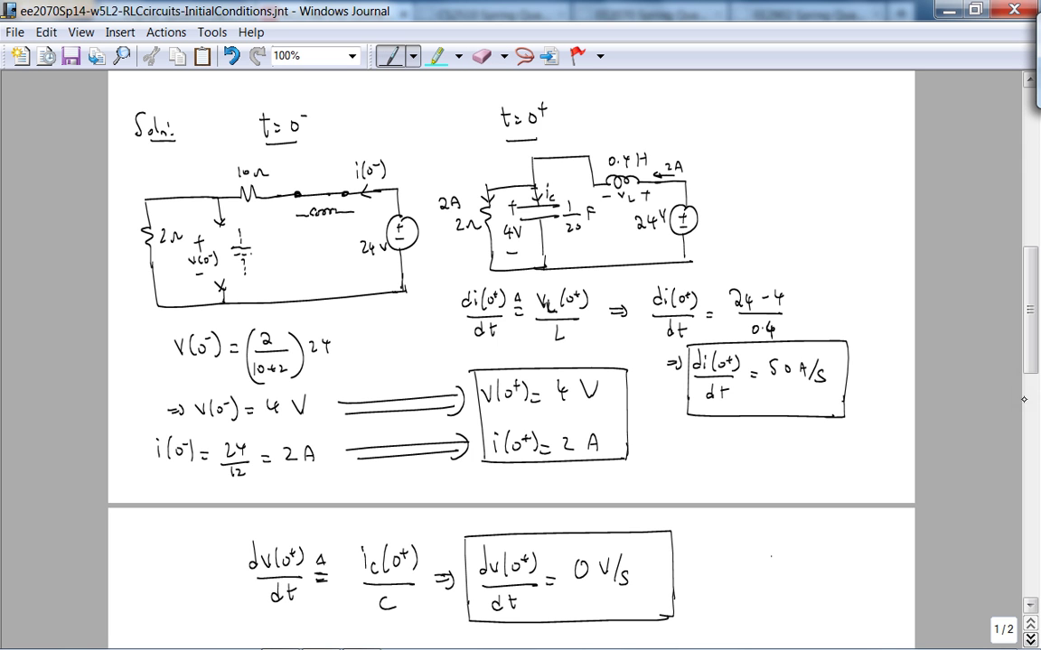
# Complete the bottom wire of the t→∞ circuit up to the voltage source and label the source 24 V.
pyautogui.scroll(-5, 1030, 361)
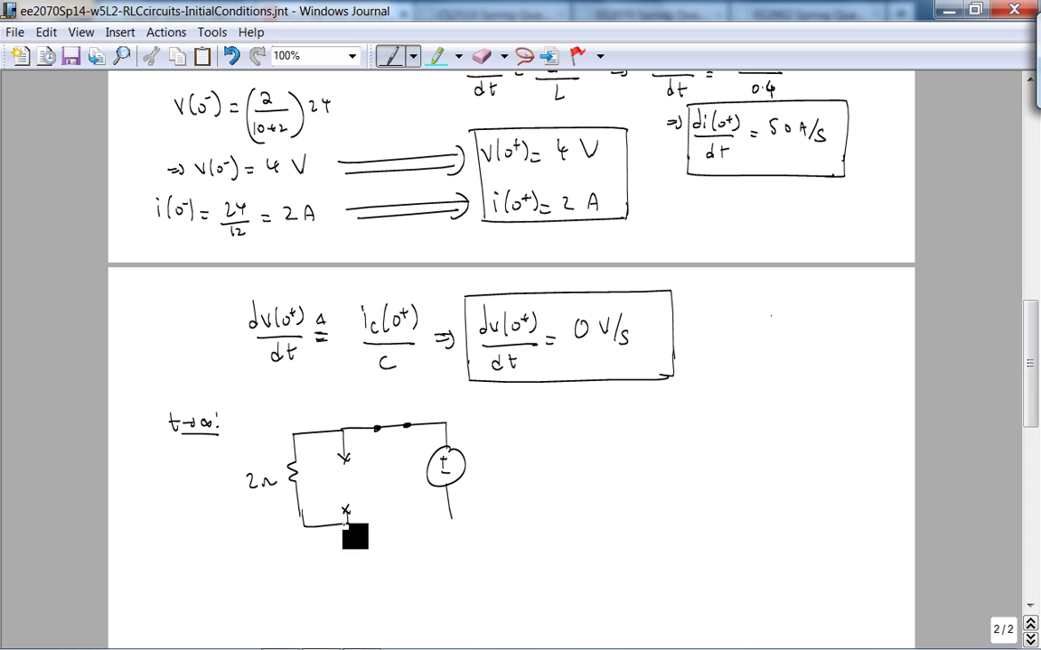
pyautogui.moveTo(350, 522); pyautogui.dragTo(441, 519)
pyautogui.moveTo(449, 489); pyautogui.dragTo(451, 517)
pyautogui.moveTo(467, 472); pyautogui.dragTo(477, 478)
pyautogui.moveTo(480, 469); pyautogui.dragTo(486, 481)
pyautogui.moveTo(491, 469); pyautogui.dragTo(500, 467)
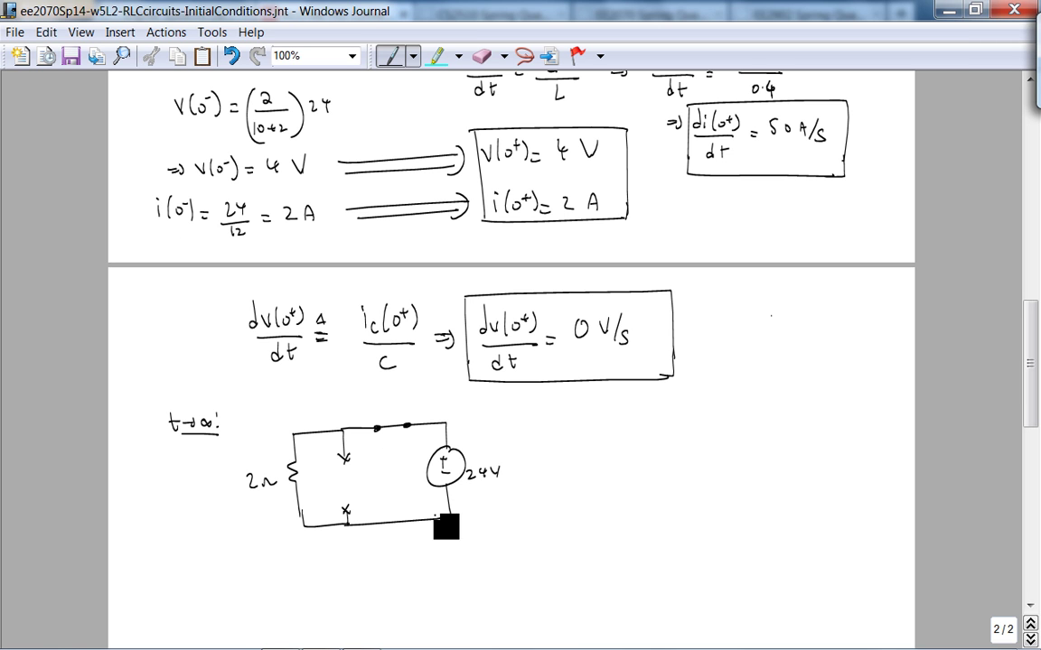
pyautogui.moveTo(438, 518); pyautogui.dragTo(454, 514)
# Mark the current i with an arrow on the t→∞ circuit's top wire and the voltage v with its polarity across the open terminals.
pyautogui.moveTo(404, 419)
pyautogui.mouseDown()
pyautogui.moveTo(403, 432)
pyautogui.moveTo(389, 407)
pyautogui.mouseUp()
pyautogui.click(387, 393)
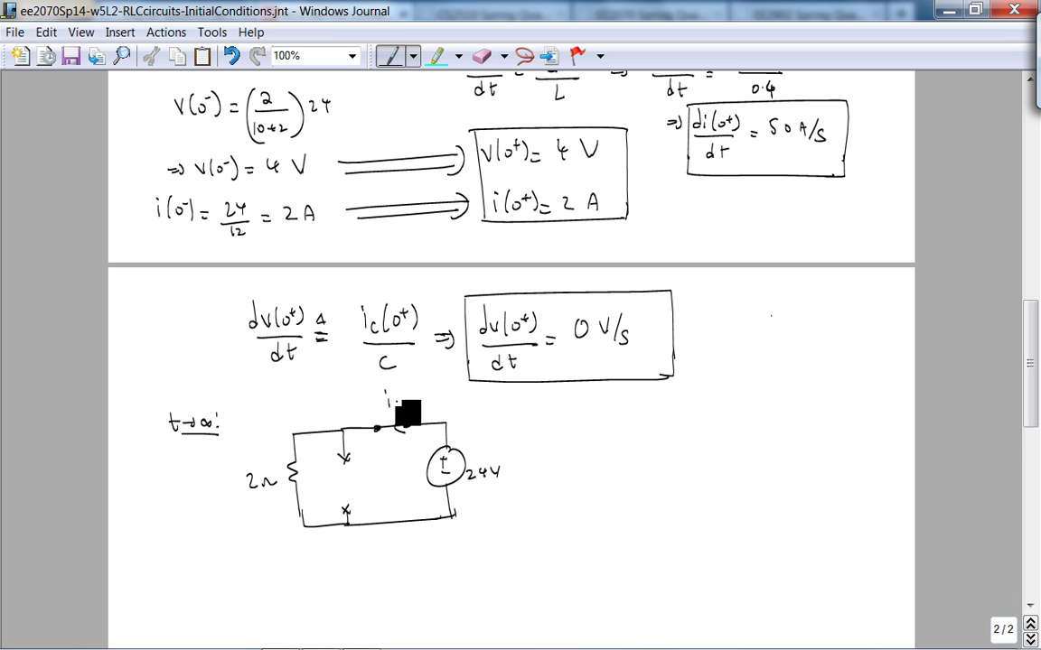
pyautogui.moveTo(348, 476)
pyautogui.mouseDown()
pyautogui.moveTo(357, 475)
pyautogui.moveTo(356, 497)
pyautogui.mouseUp()
pyautogui.scroll(10, 520, 361)
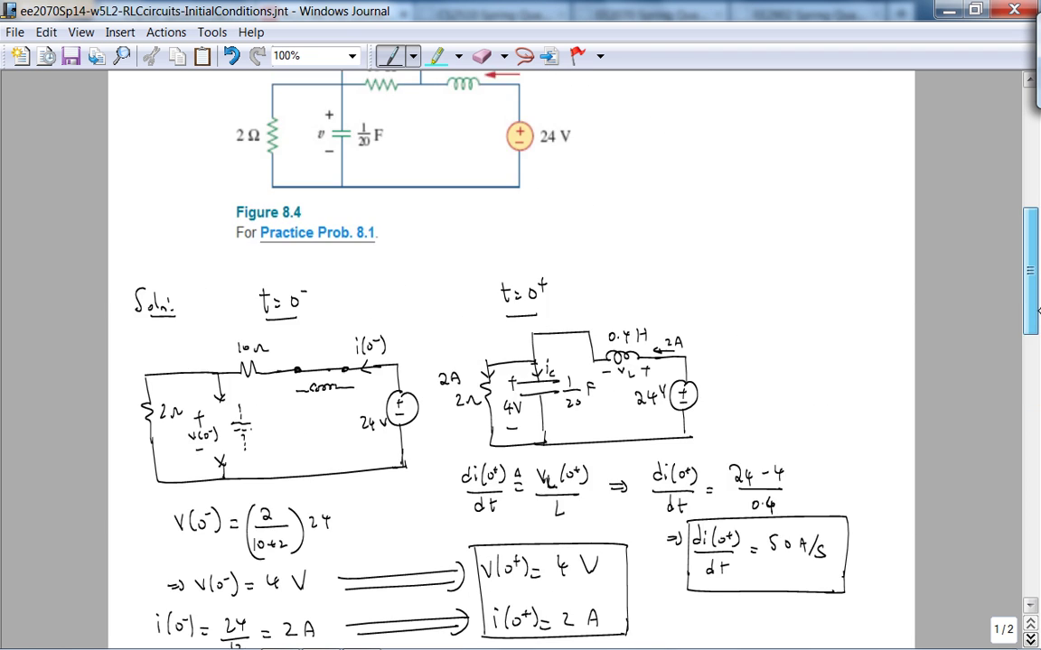
pyautogui.moveTo(1037, 310); pyautogui.dragTo(1037, 425)
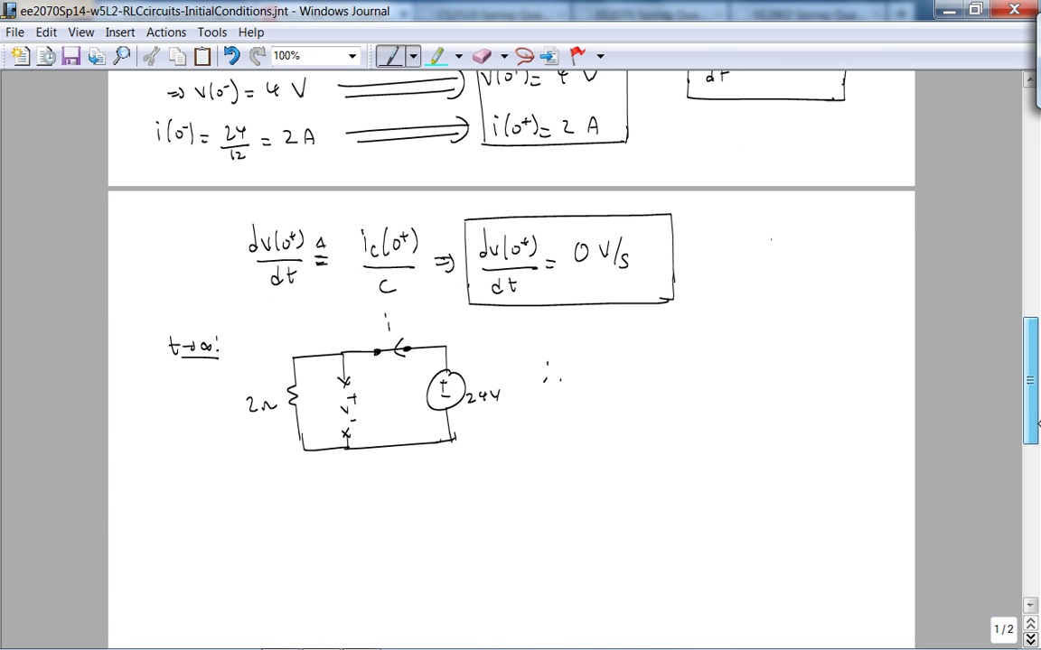
# Write the final current i(t→∞) = 12 A beside the t→∞ circuit.
pyautogui.click(576, 362)
pyautogui.moveTo(575, 368)
pyautogui.mouseDown()
pyautogui.moveTo(575, 380)
pyautogui.moveTo(591, 380)
pyautogui.mouseUp()
pyautogui.moveTo(597, 362)
pyautogui.mouseDown()
pyautogui.moveTo(598, 378)
pyautogui.moveTo(603, 370)
pyautogui.mouseUp()
pyautogui.moveTo(606, 372); pyautogui.dragTo(613, 375)
pyautogui.moveTo(628, 368); pyautogui.dragTo(701, 376)
pyautogui.moveTo(693, 369); pyautogui.dragTo(699, 369)
# Write the final voltage v(t→∞) = 24 V below the final current.
pyautogui.moveTo(575, 414); pyautogui.dragTo(604, 427)
pyautogui.moveTo(599, 417); pyautogui.dragTo(628, 421)
pyautogui.moveTo(632, 416); pyautogui.dragTo(647, 426)
pyautogui.moveTo(656, 414); pyautogui.dragTo(667, 415)
pyautogui.moveTo(656, 421); pyautogui.dragTo(684, 423)
pyautogui.moveTo(688, 407)
pyautogui.mouseDown()
pyautogui.moveTo(696, 425)
pyautogui.moveTo(714, 406)
pyautogui.mouseUp()
# Draw a box around the two t→∞ results.
pyautogui.moveTo(560, 349); pyautogui.dragTo(564, 444)
pyautogui.moveTo(558, 345)
pyautogui.mouseDown()
pyautogui.moveTo(738, 344)
pyautogui.moveTo(743, 414)
pyautogui.mouseUp()
pyautogui.moveTo(566, 444); pyautogui.dragTo(746, 434)
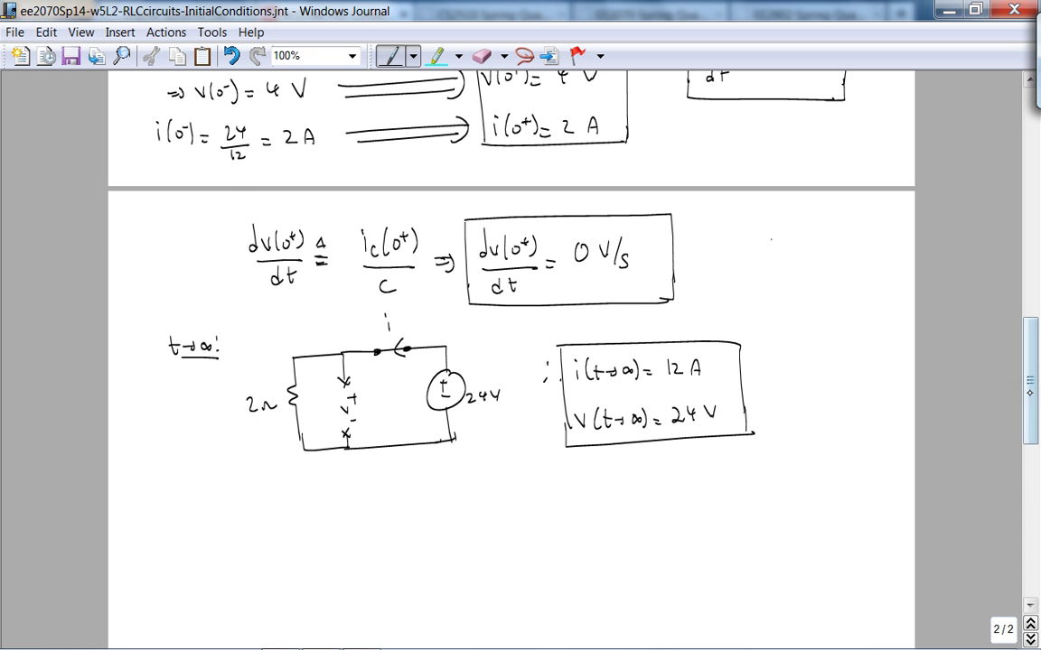
pyautogui.moveTo(1033, 348)
pyautogui.mouseDown()
pyautogui.moveTo(1037, 244)
pyautogui.moveTo(1036, 356)
pyautogui.mouseUp()
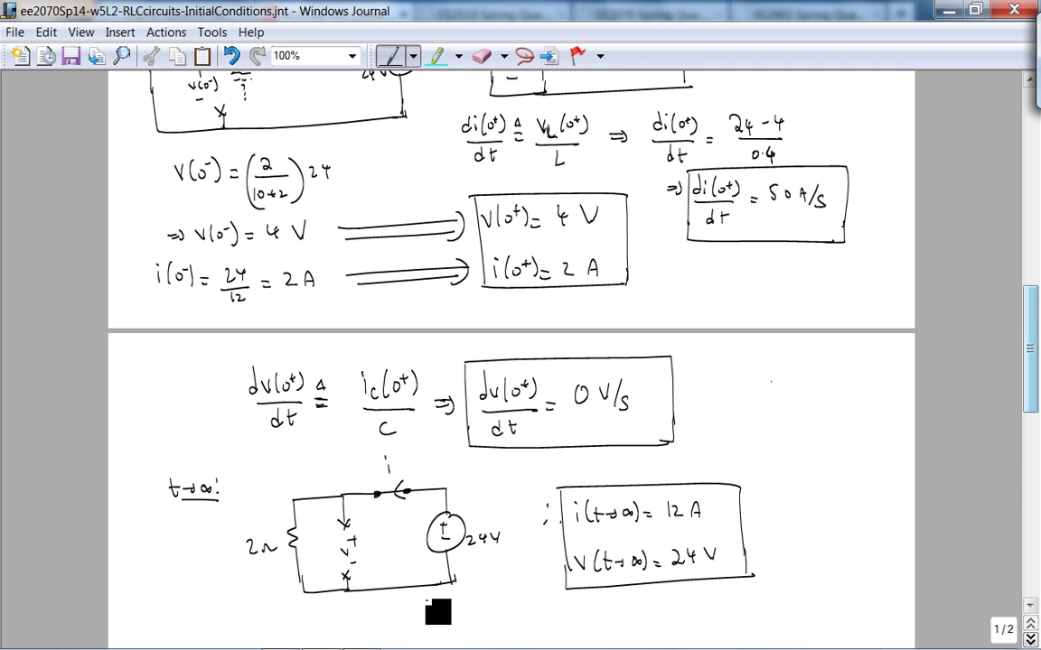
# Switch to Firefox and resize its window so Practice Problem 8.1 shows above the handwritten t→∞ results.
pyautogui.click(279, 636)
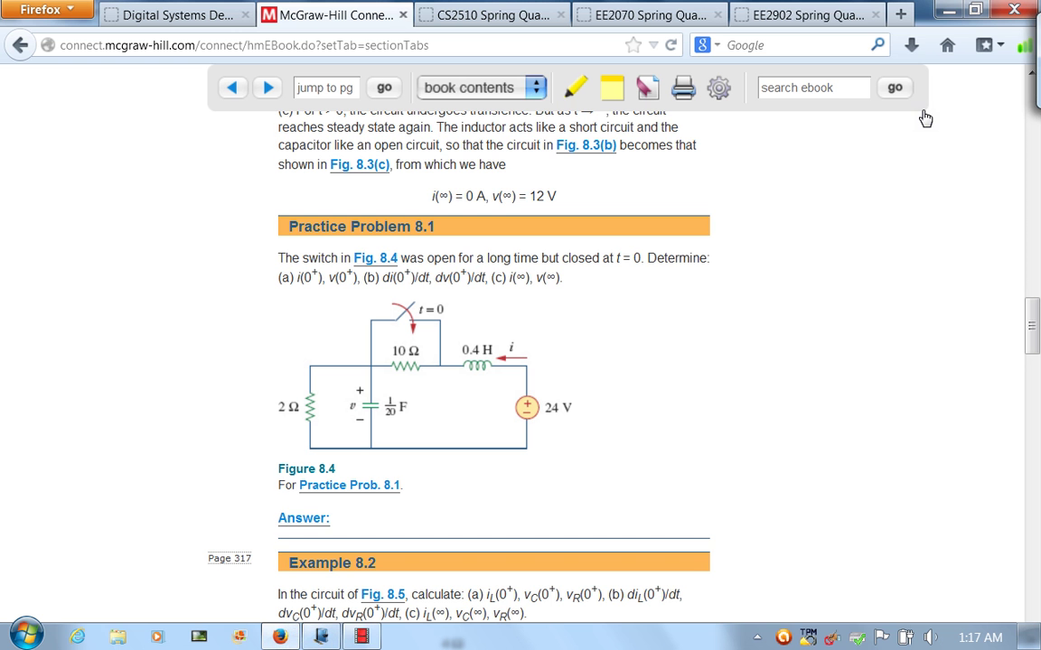
pyautogui.click(974, 10)
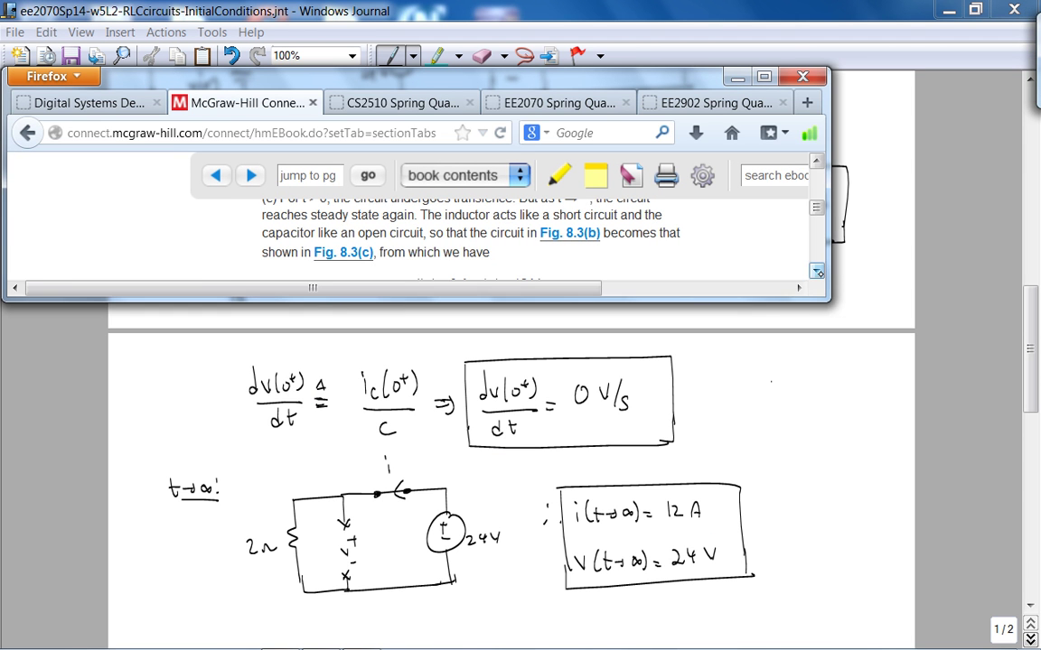
pyautogui.moveTo(816, 271); pyautogui.dragTo(799, 259)
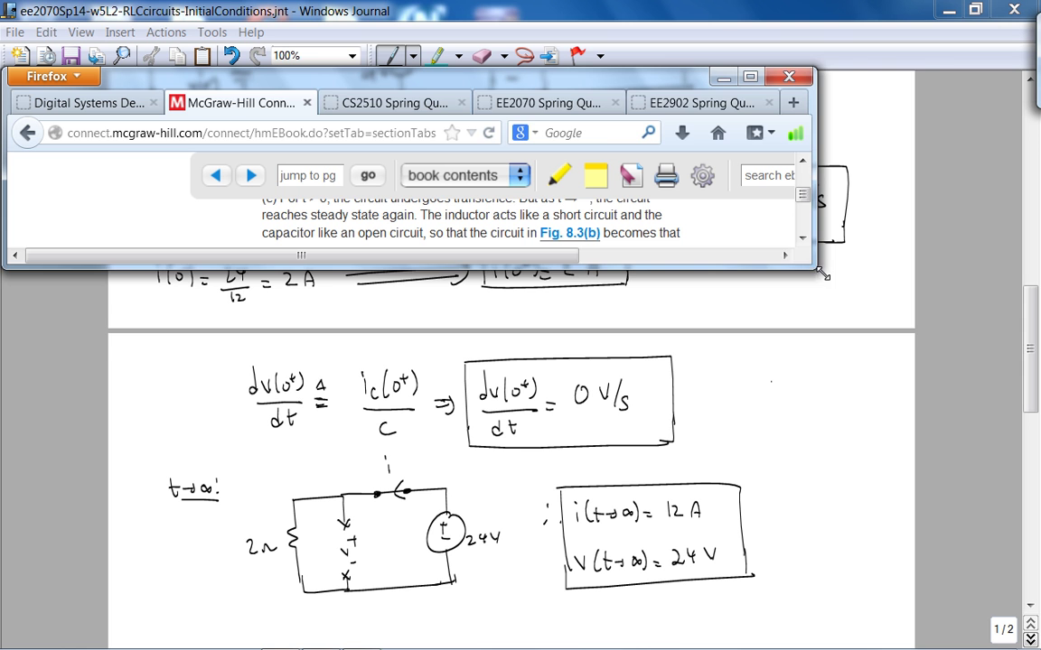
pyautogui.moveTo(822, 273); pyautogui.dragTo(971, 414)
pyautogui.click(921, 316)
pyautogui.click(921, 316)
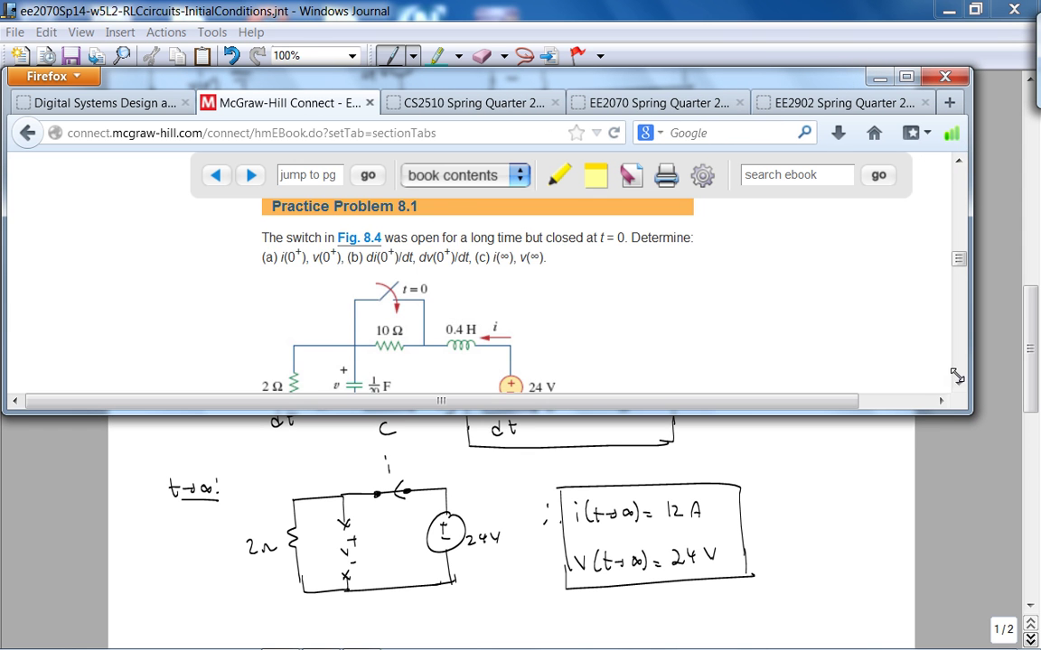
# Reveal the textbook answer to Practice Problem 8.1, compare it with the handwritten results, and minimize the browser.
pyautogui.scroll(-3, 956, 378)
pyautogui.scroll(-1, 956, 377)
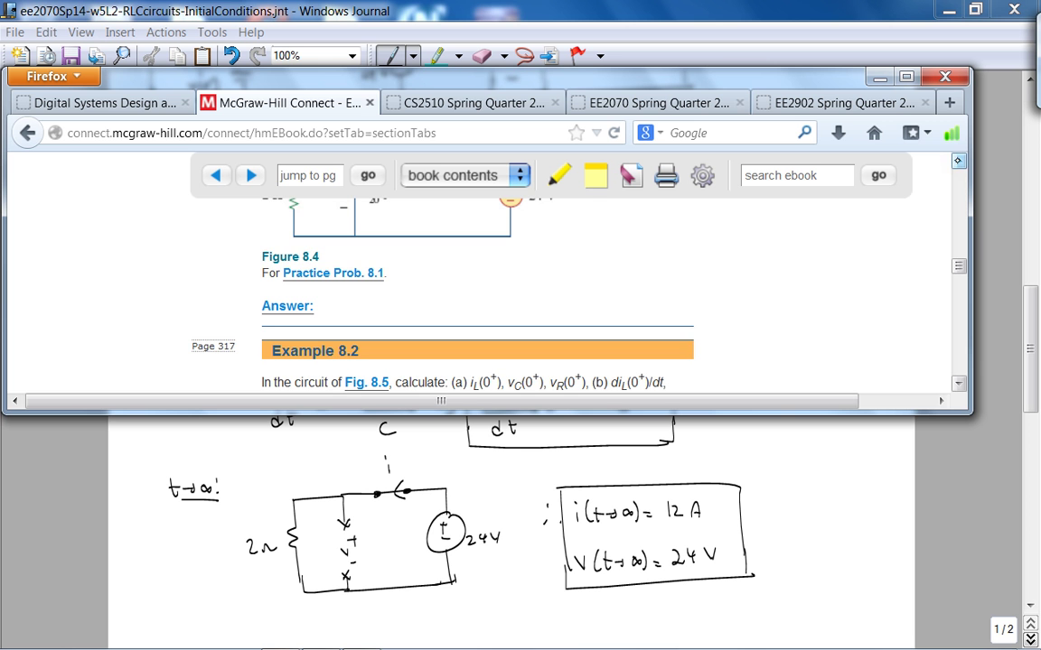
pyautogui.click(957, 160)
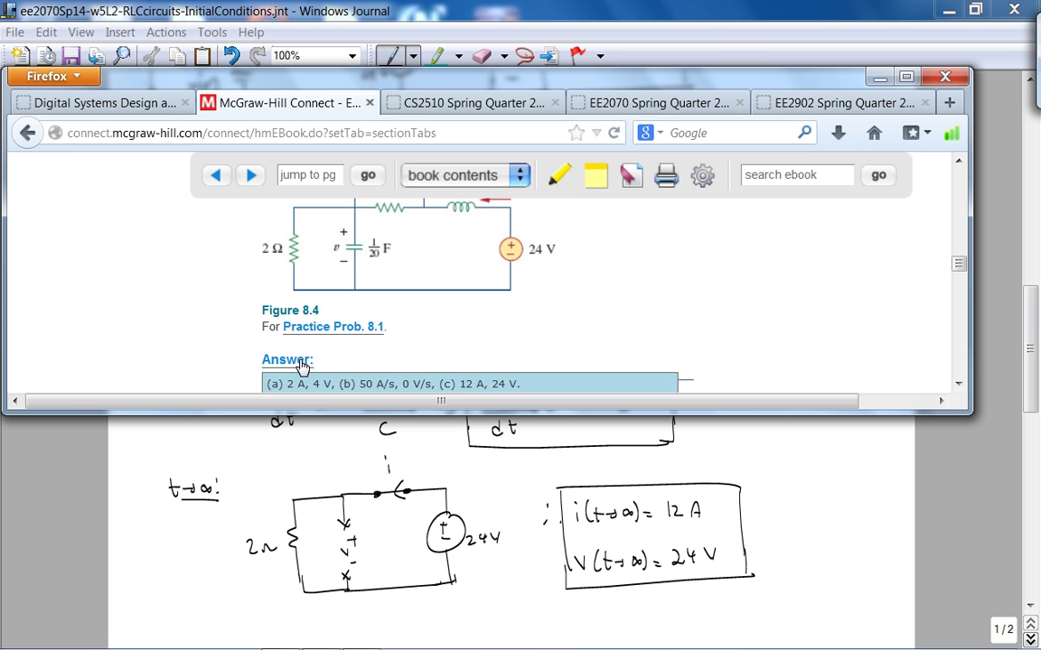
pyautogui.moveTo(429, 80); pyautogui.dragTo(454, 84)
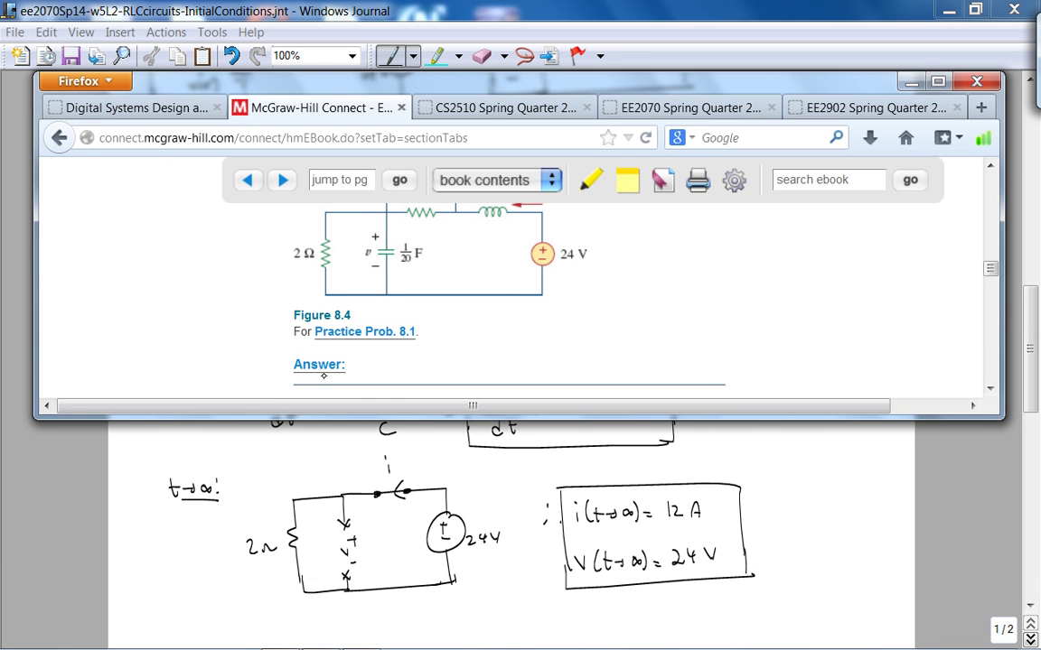
pyautogui.moveTo(327, 371)
pyautogui.moveTo(524, 83)
pyautogui.mouseDown()
pyautogui.moveTo(447, 212)
pyautogui.moveTo(434, 341)
pyautogui.moveTo(493, 475)
pyautogui.moveTo(536, 65)
pyautogui.mouseUp()
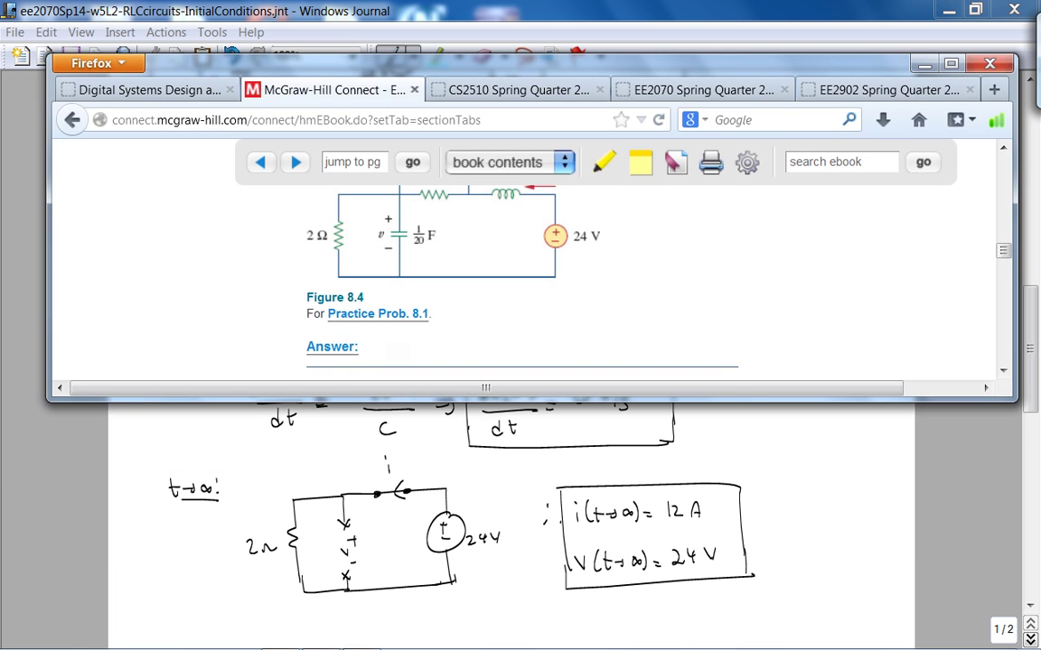
pyautogui.moveTo(339, 354)
pyautogui.click(923, 62)
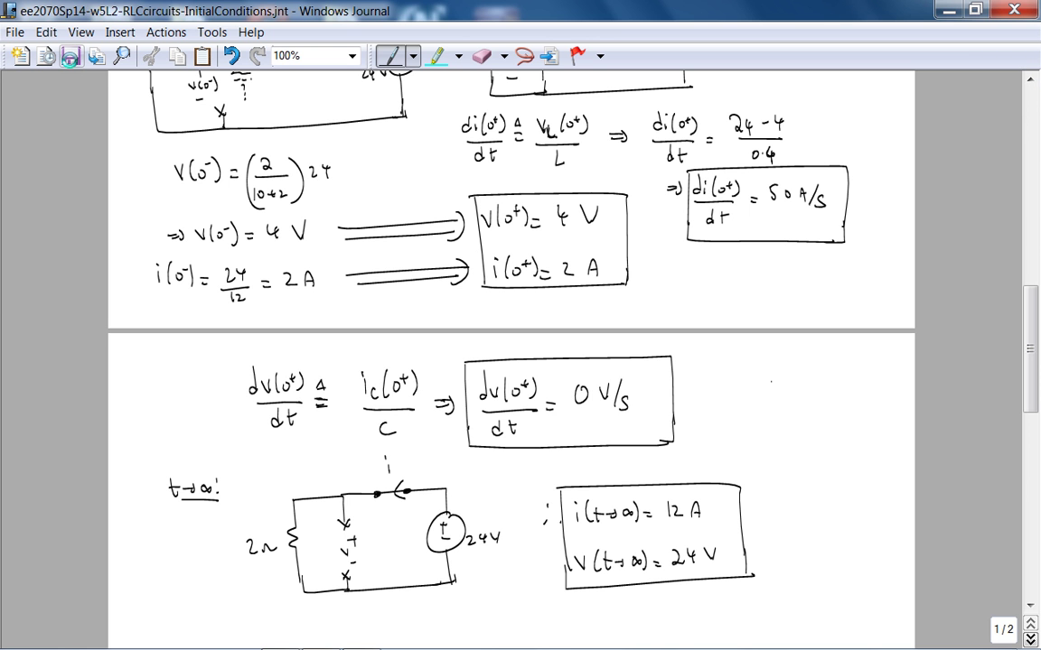
# Launch Multisim 12.0.
pyautogui.moveTo(463, 648)
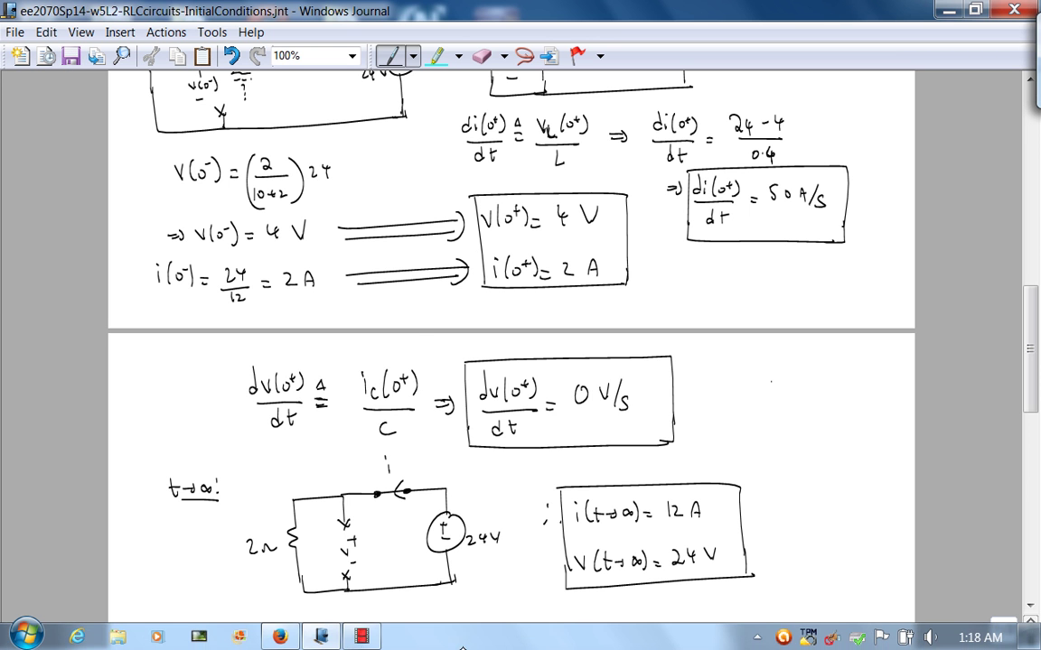
pyautogui.click(27, 635)
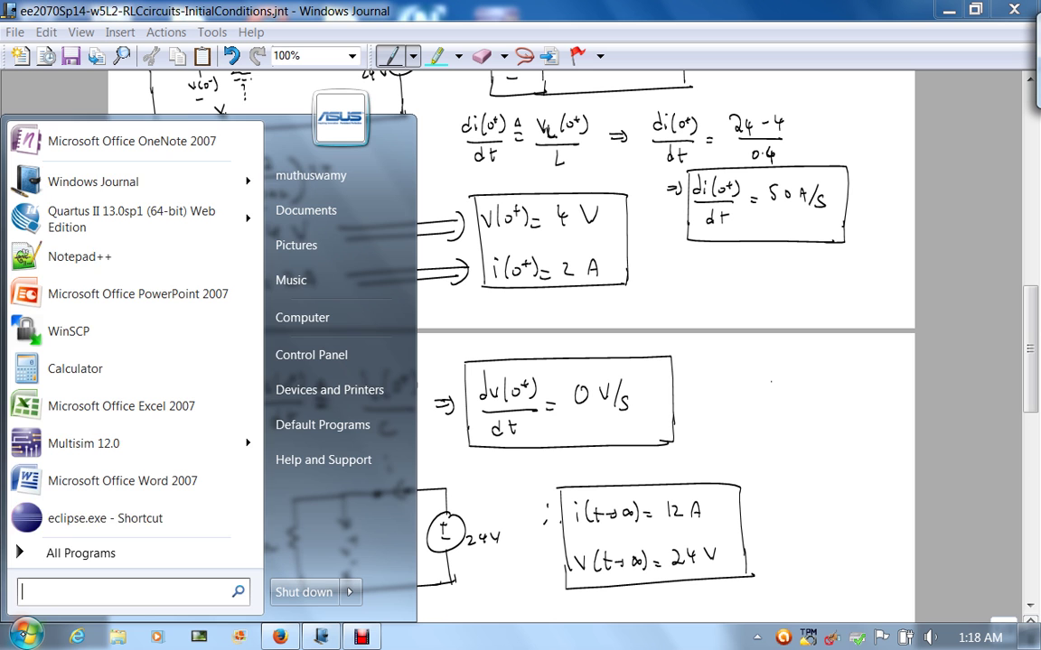
pyautogui.click(102, 444)
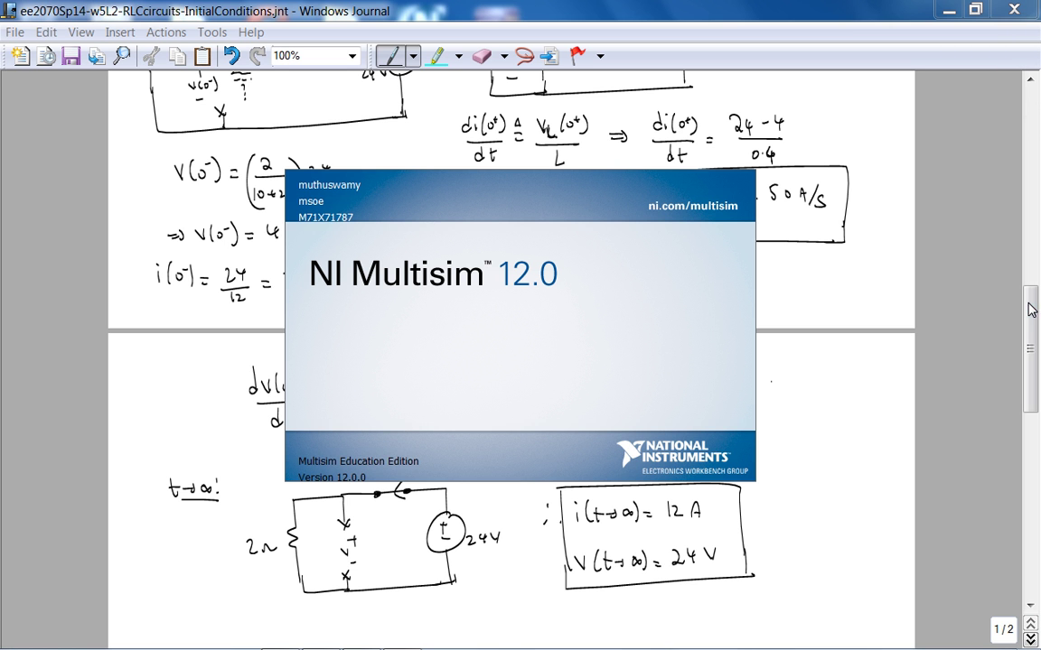
# Arrange the Windows Journal notes showing the Figure 8.4 circuit and the enlarged Multisim window side by side.
pyautogui.moveTo(1031, 309); pyautogui.dragTo(1038, 187)
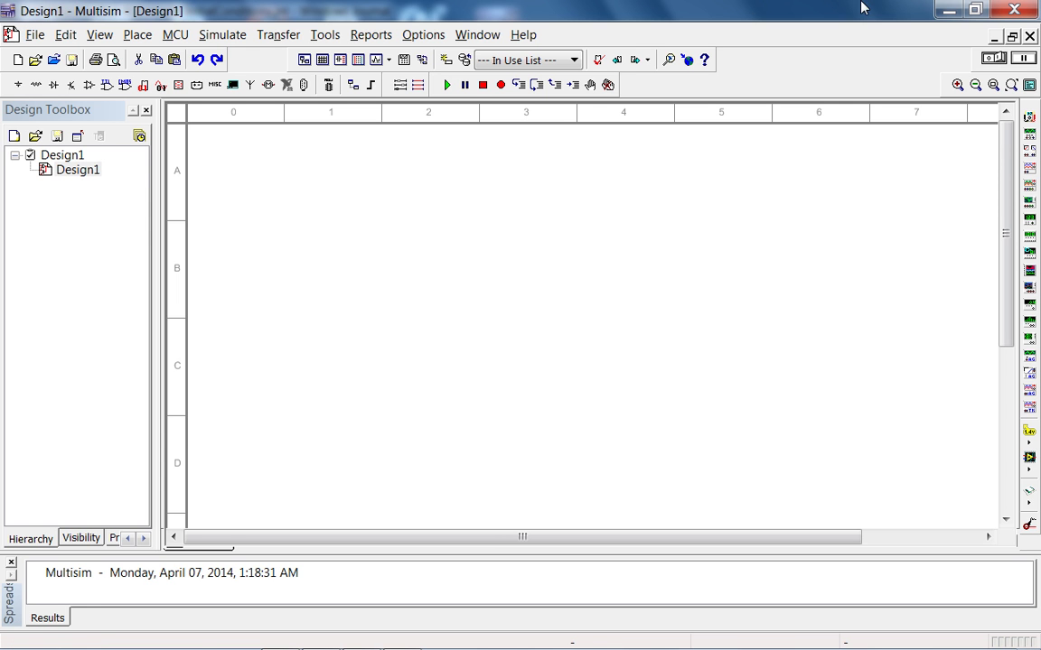
pyautogui.click(981, 10)
pyautogui.moveTo(524, 16); pyautogui.dragTo(885, 73)
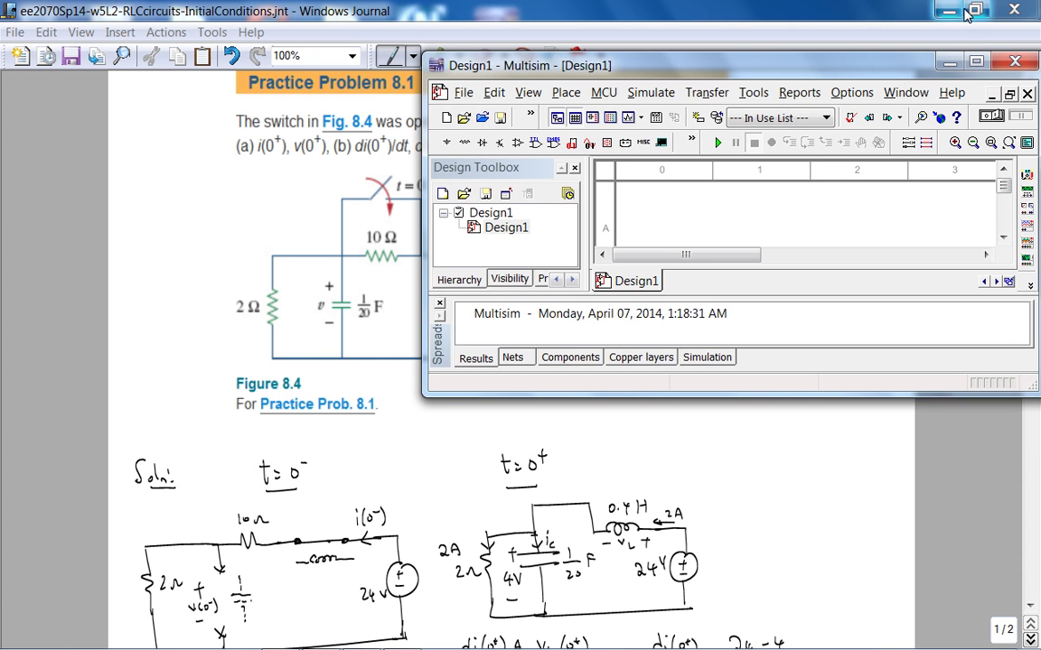
pyautogui.doubleClick(853, 11)
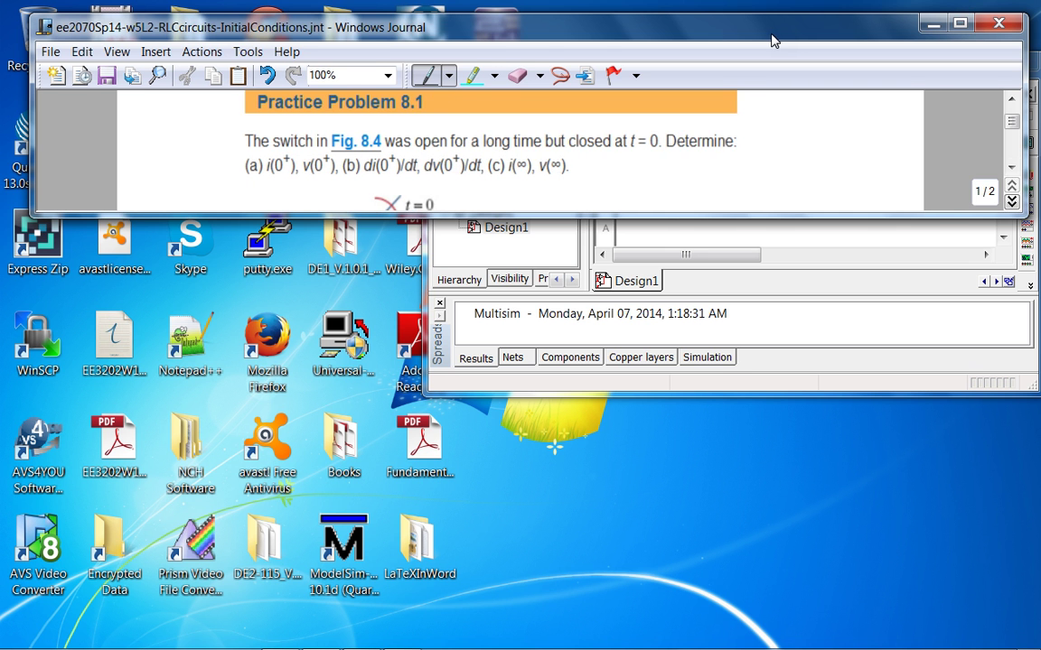
pyautogui.moveTo(773, 41); pyautogui.dragTo(756, 44)
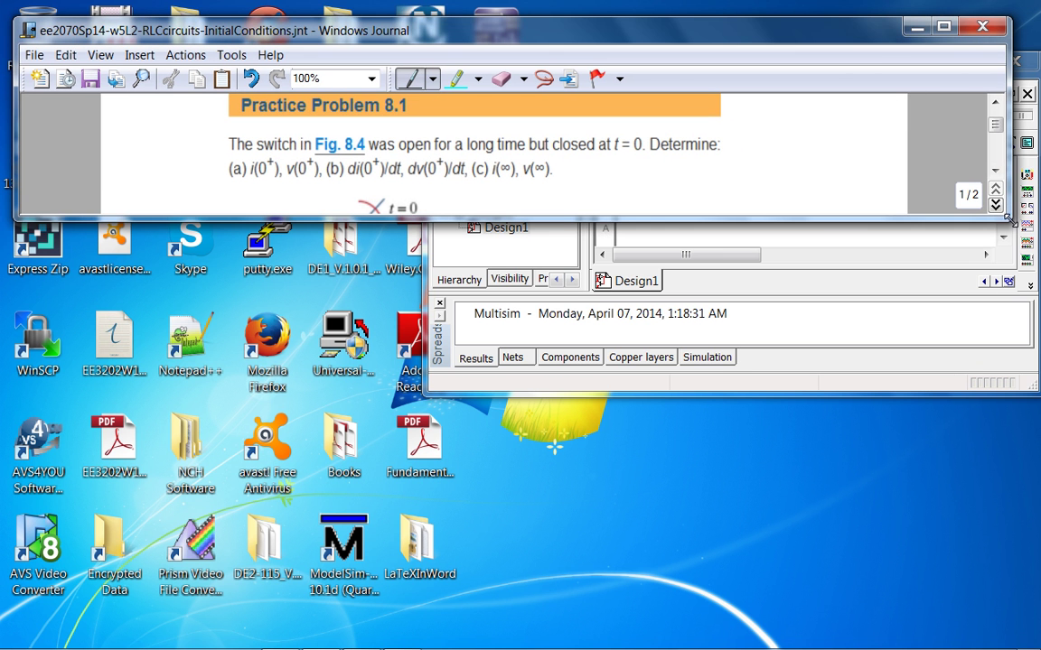
pyautogui.moveTo(1008, 220); pyautogui.dragTo(406, 584)
pyautogui.moveTo(158, 569); pyautogui.dragTo(203, 569)
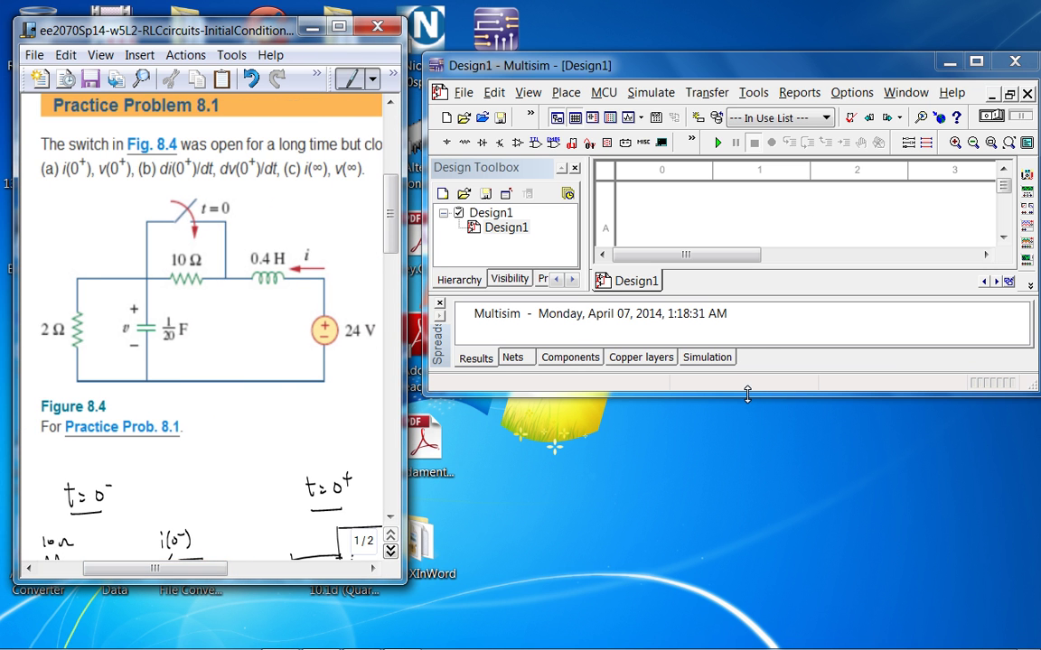
pyautogui.moveTo(748, 395); pyautogui.dragTo(736, 614)
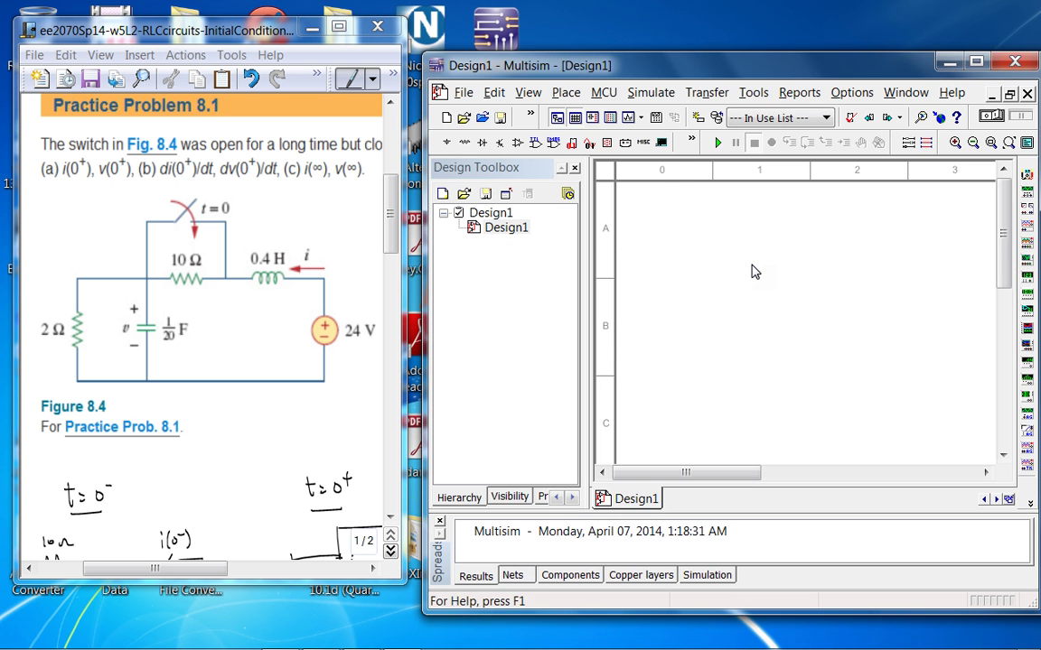
# Place a DC_POWER source from the Sources group's POWER_SOURCES family on the Design1 schematic.
pyautogui.rightClick(752, 269)
pyautogui.click(830, 12)
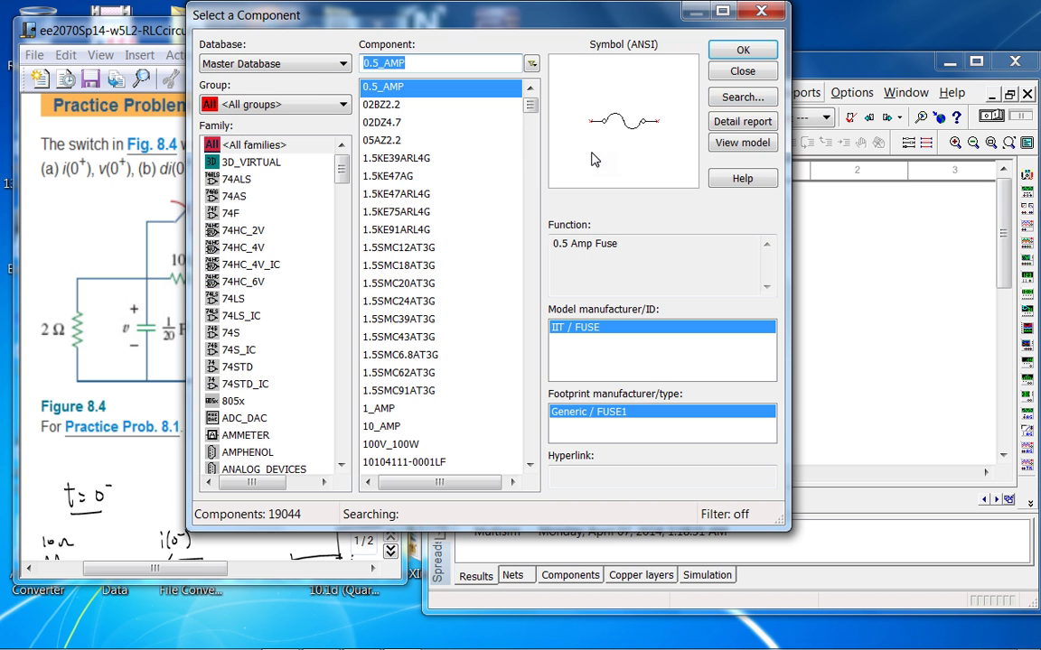
pyautogui.click(311, 105)
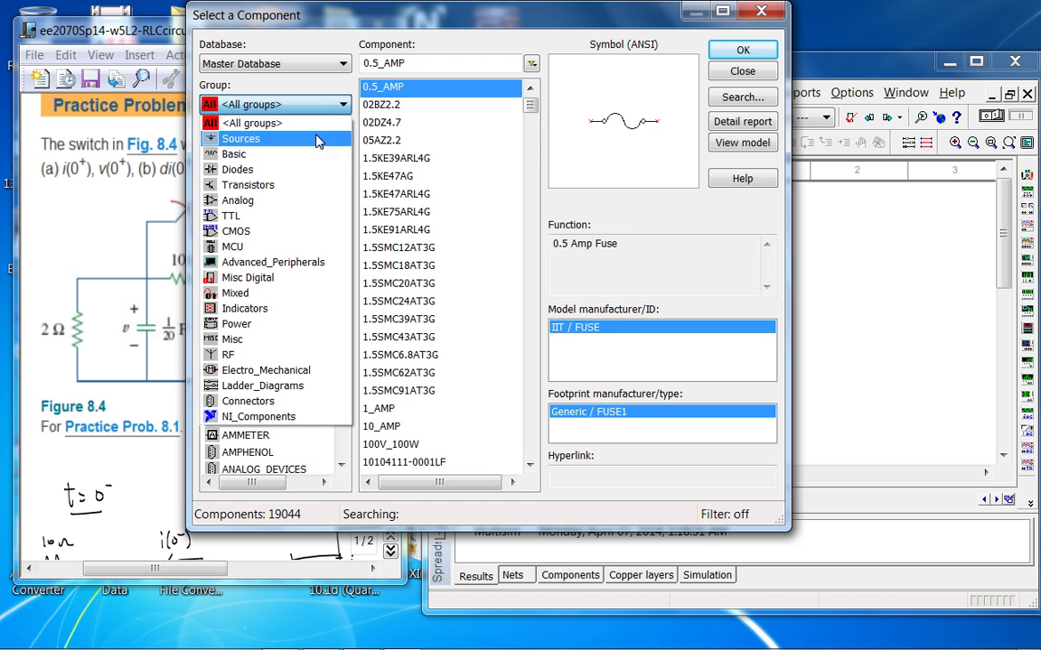
pyautogui.click(322, 140)
pyautogui.click(271, 163)
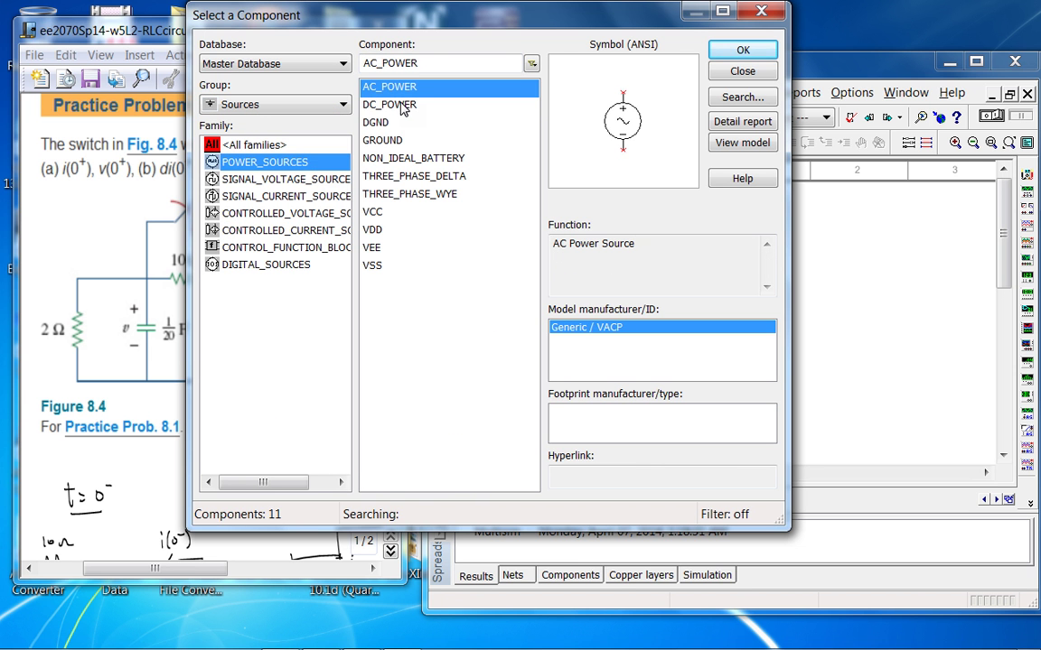
pyautogui.click(403, 107)
pyautogui.click(742, 50)
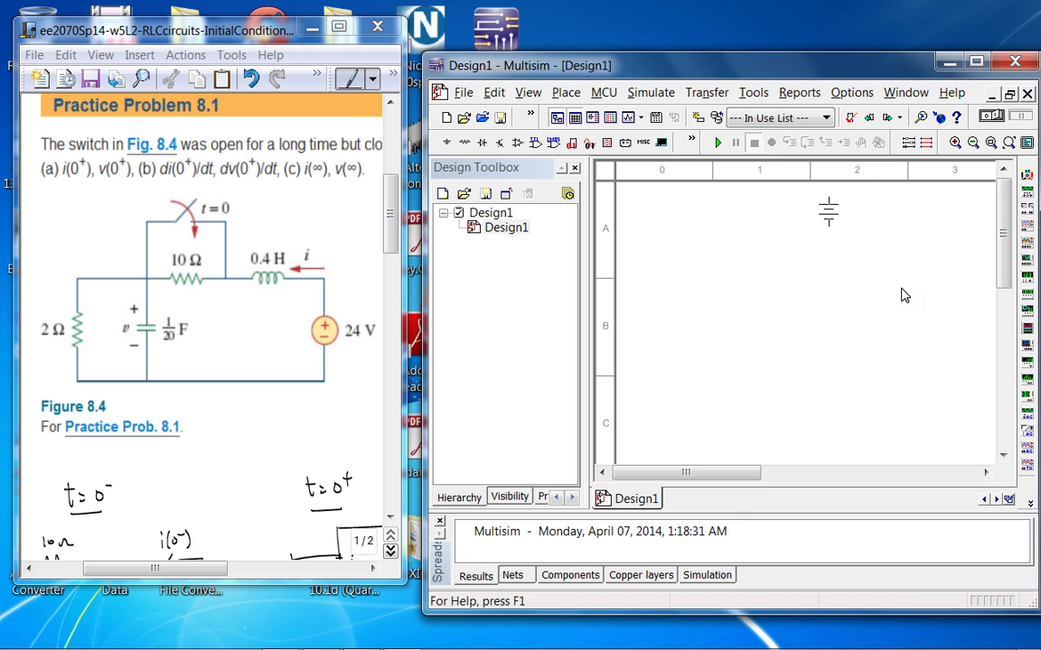
pyautogui.click(947, 333)
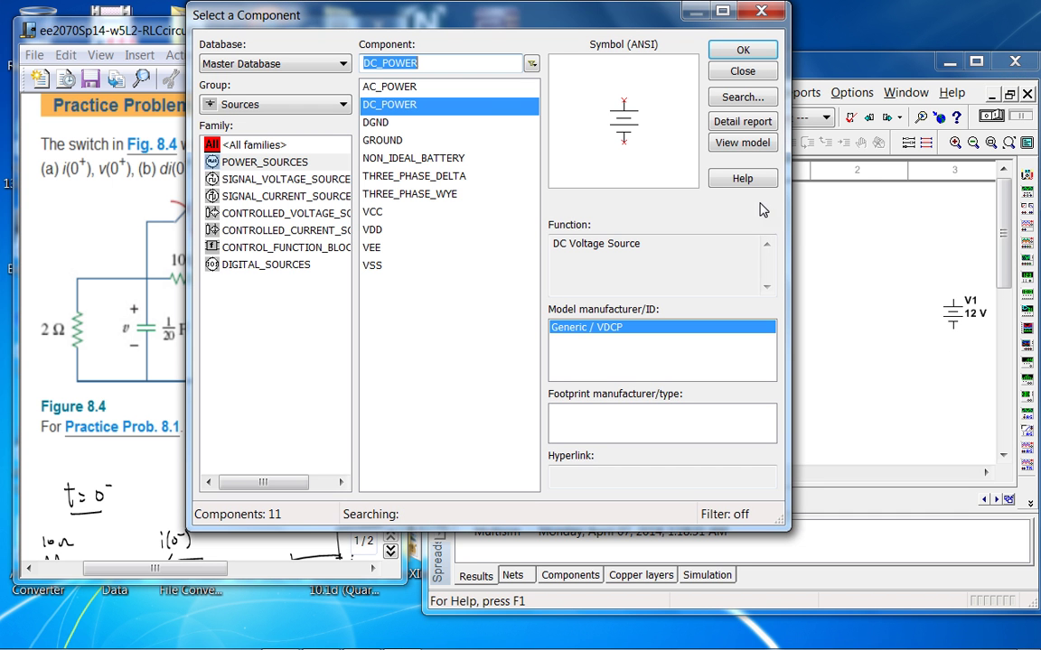
# Place two 1.0k resistors from the Basic group's RESISTOR family on the schematic, the second one above and right of the first.
pyautogui.click(292, 103)
pyautogui.click(314, 153)
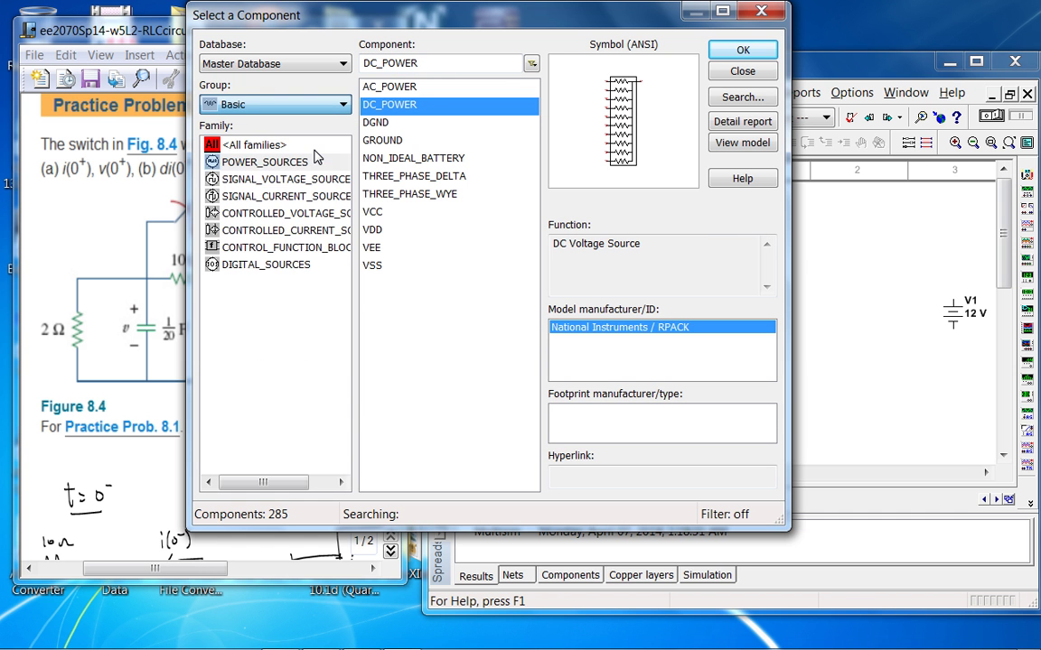
pyautogui.click(294, 351)
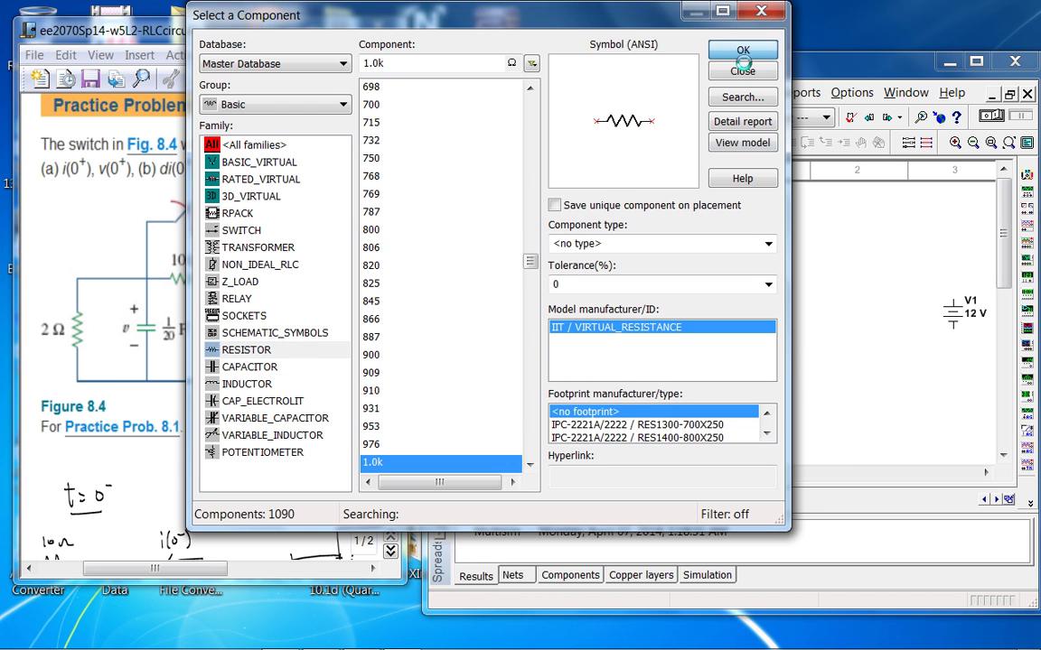
pyautogui.click(741, 50)
pyautogui.click(610, 321)
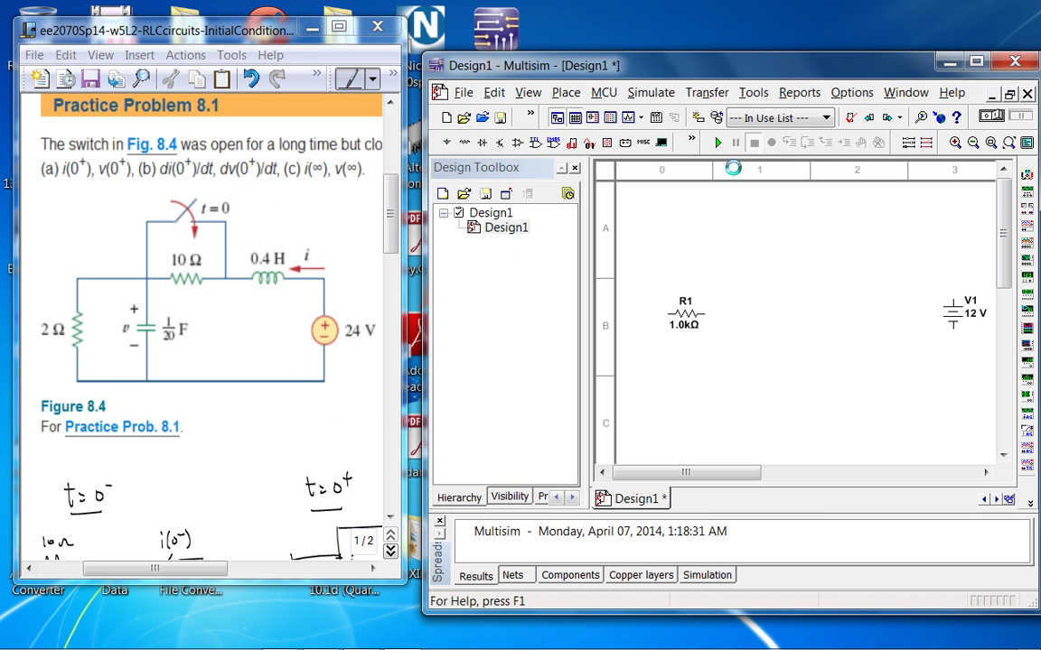
pyautogui.press('Return')
pyautogui.click(780, 277)
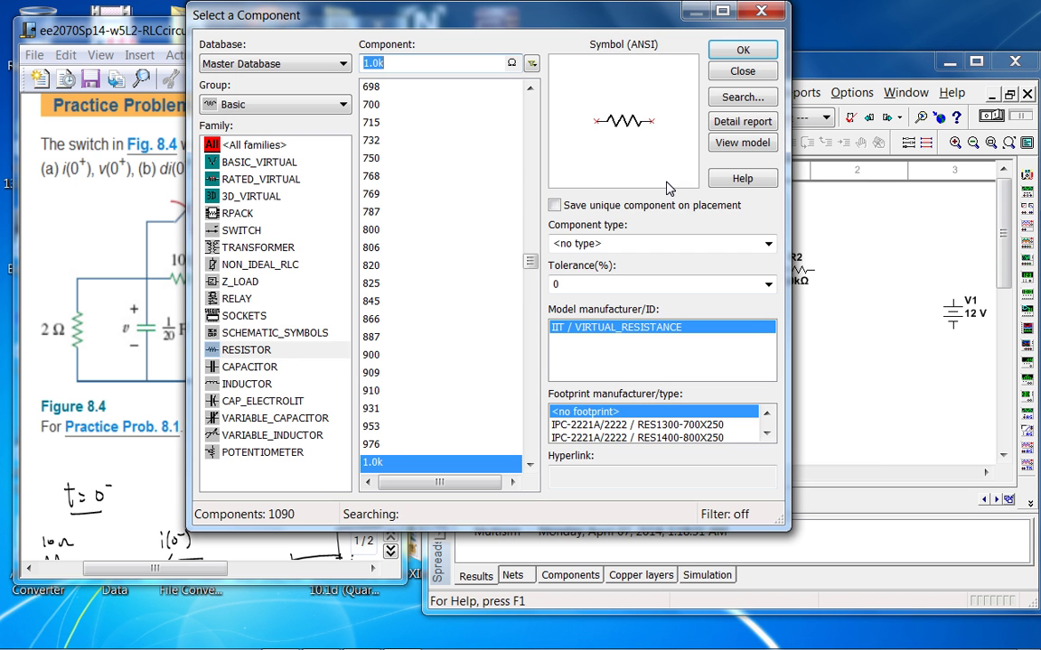
# Place a 1m inductor right of the second resistor and a 1µ capacitor right of the first resistor.
pyautogui.click(317, 382)
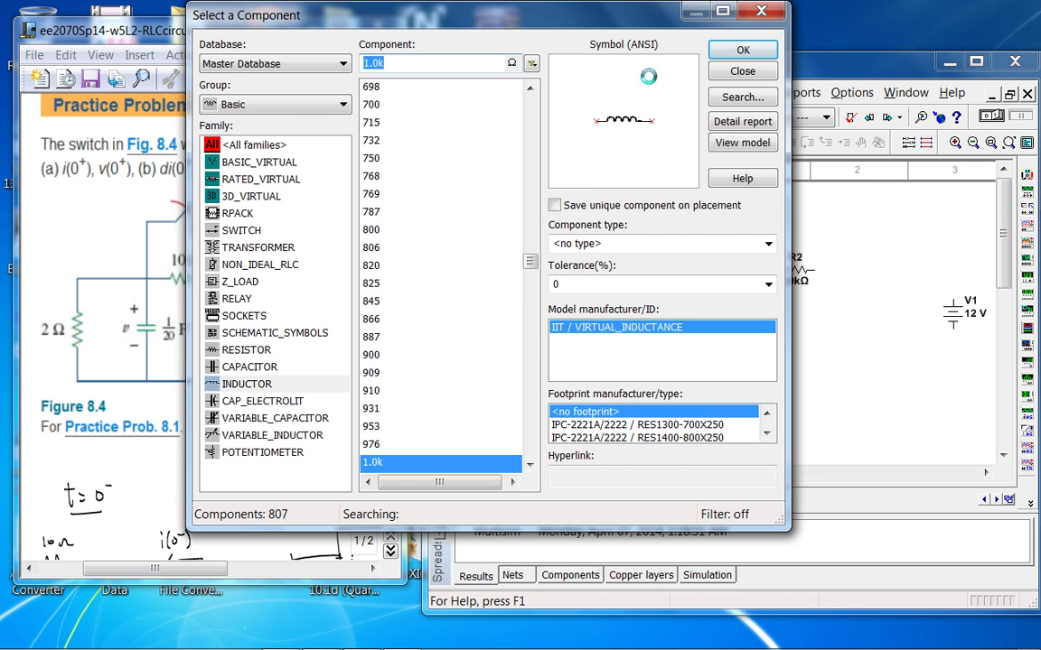
pyautogui.click(743, 50)
pyautogui.click(849, 272)
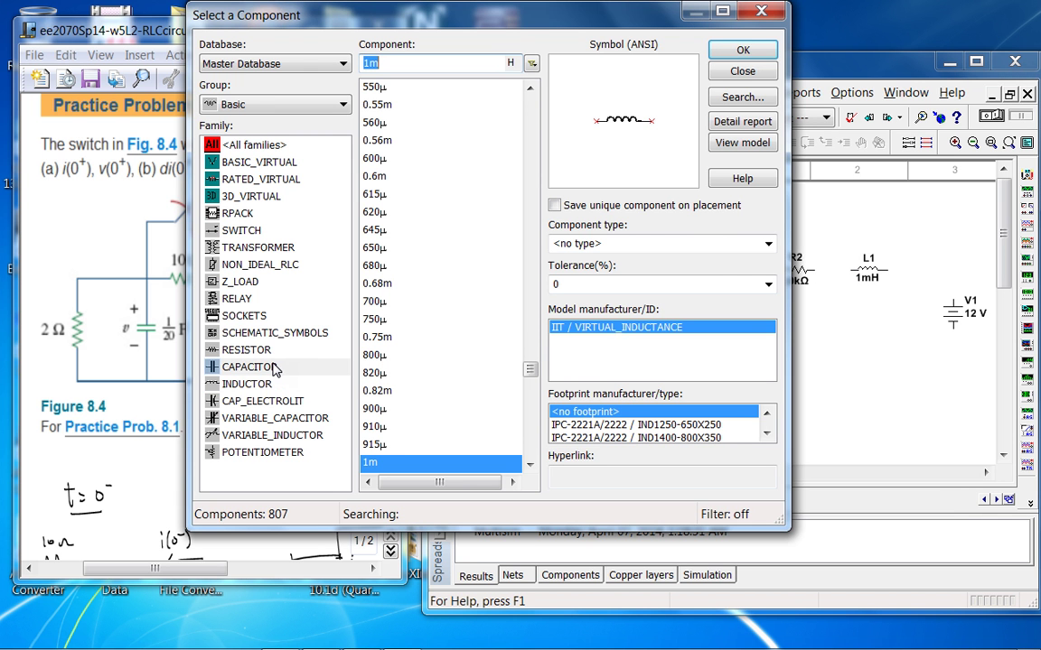
pyautogui.click(274, 366)
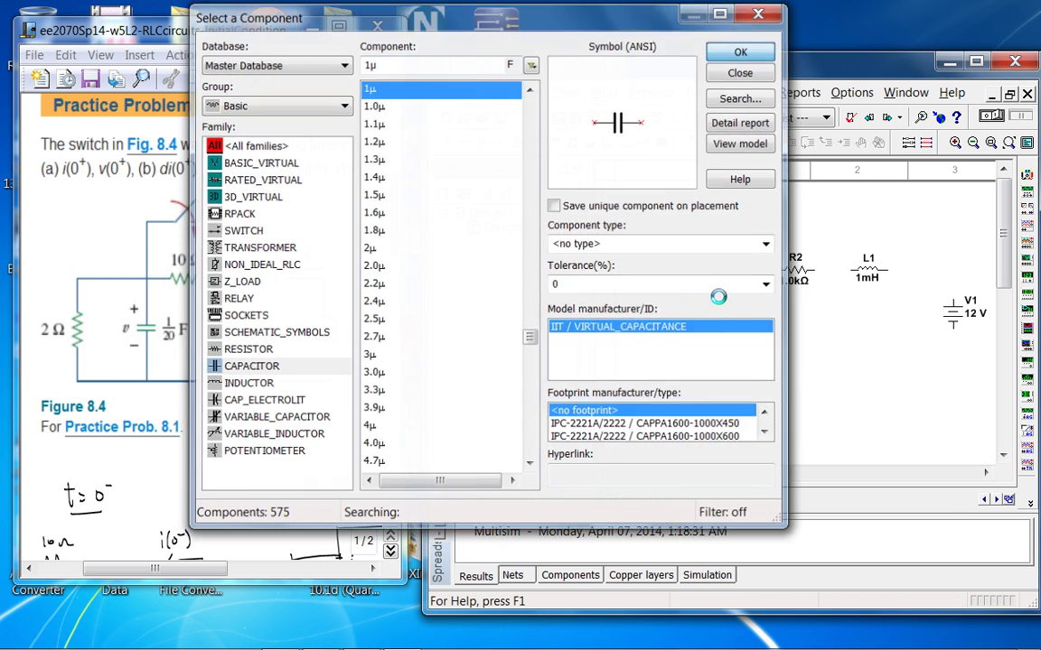
pyautogui.press('Return')
pyautogui.click(722, 316)
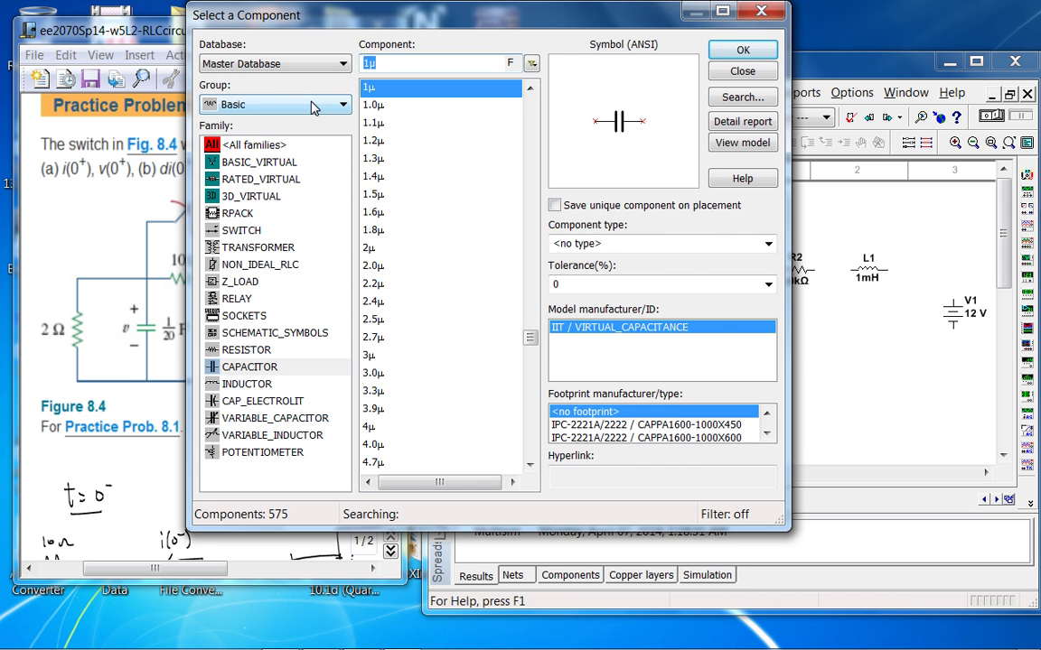
# Place a VOLTAGE_CONTROLLED_SPST switch from the SWITCH family above resistor R2 and finish placing components.
pyautogui.click(260, 230)
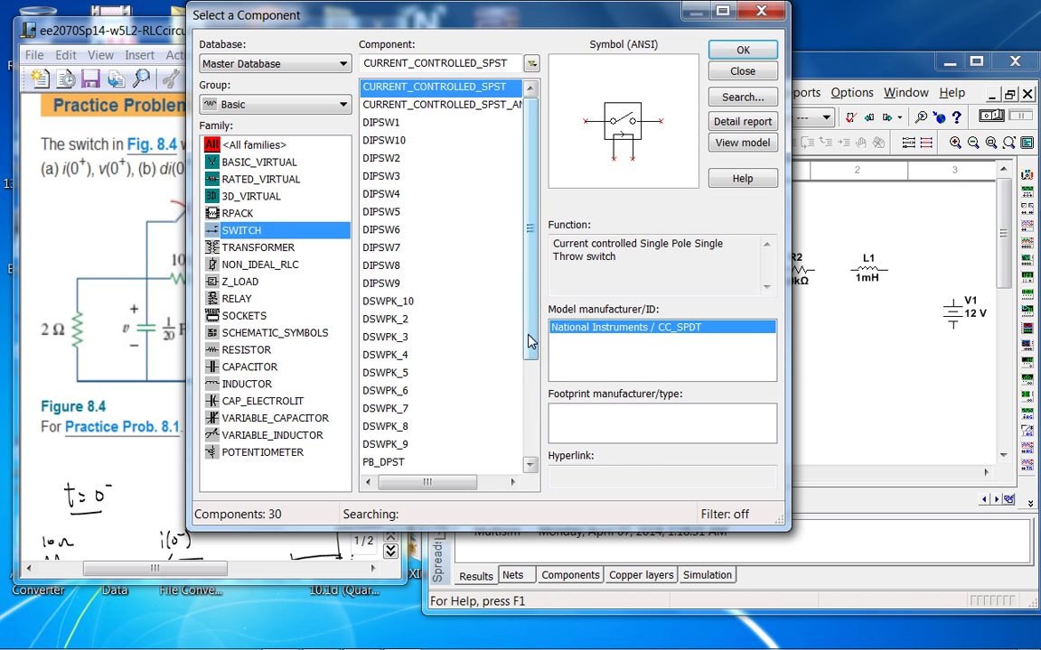
pyautogui.moveTo(529, 336); pyautogui.dragTo(525, 422)
pyautogui.scroll(-1, 465, 430)
pyautogui.click(500, 430)
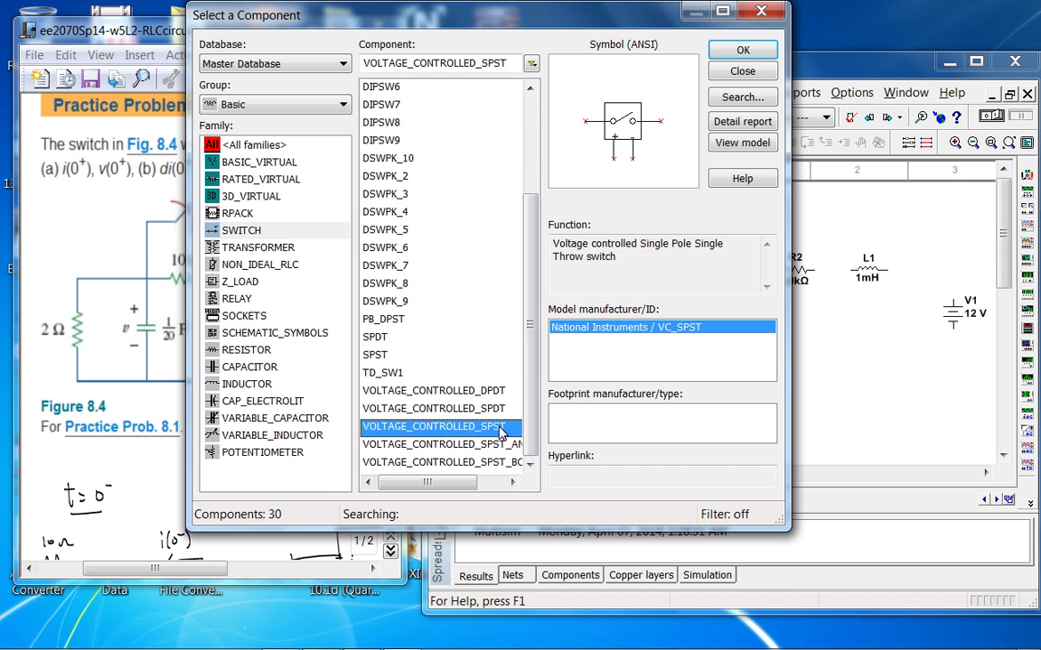
pyautogui.click(743, 51)
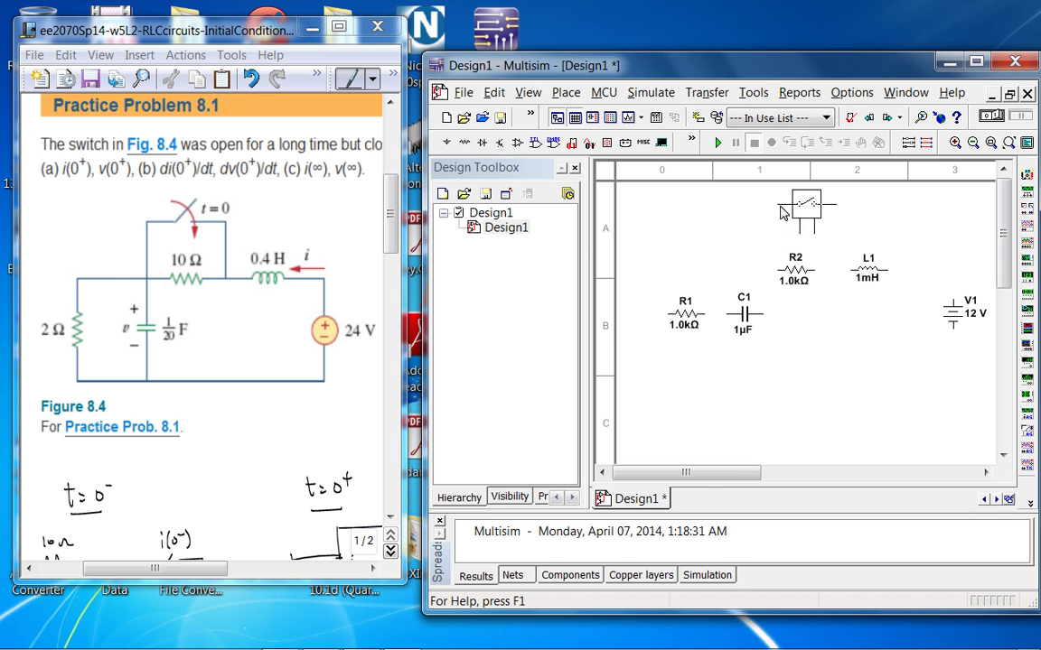
pyautogui.click(782, 212)
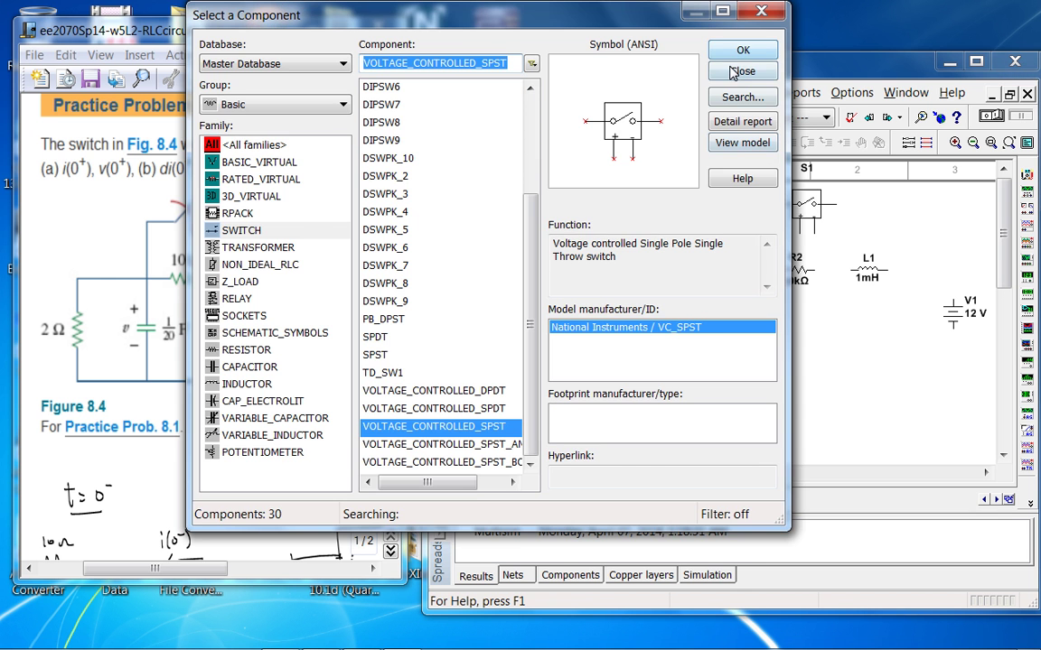
pyautogui.press('Escape')
# Move capacitor C1 and resistor R1 lower so they stay level, and shift resistor R2 down and slightly left.
pyautogui.moveTo(747, 305); pyautogui.dragTo(740, 356)
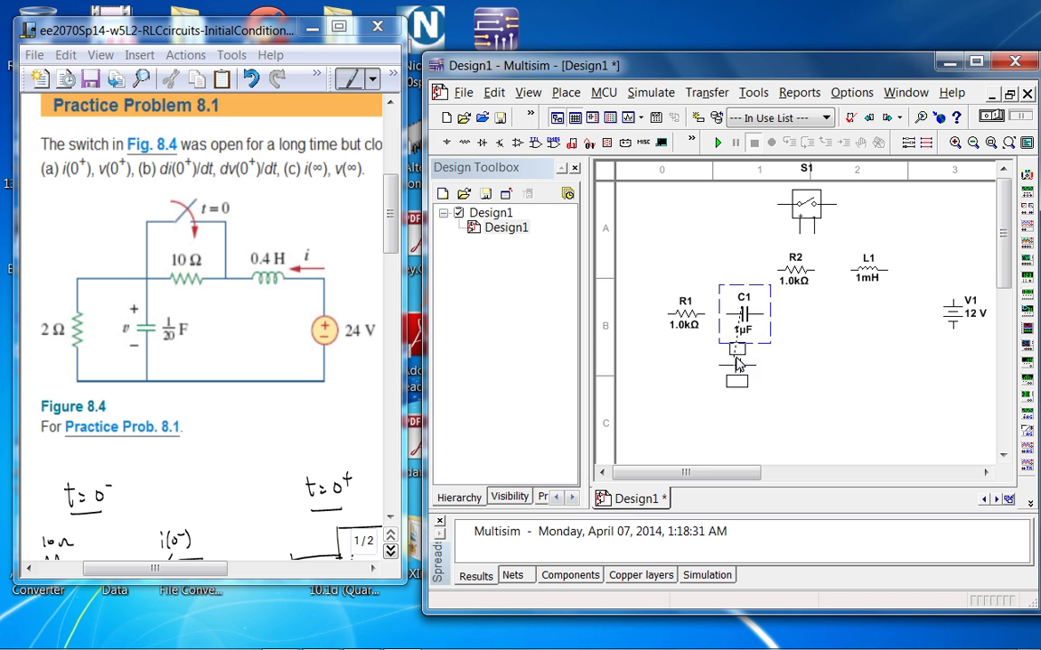
pyautogui.moveTo(685, 327); pyautogui.dragTo(670, 377)
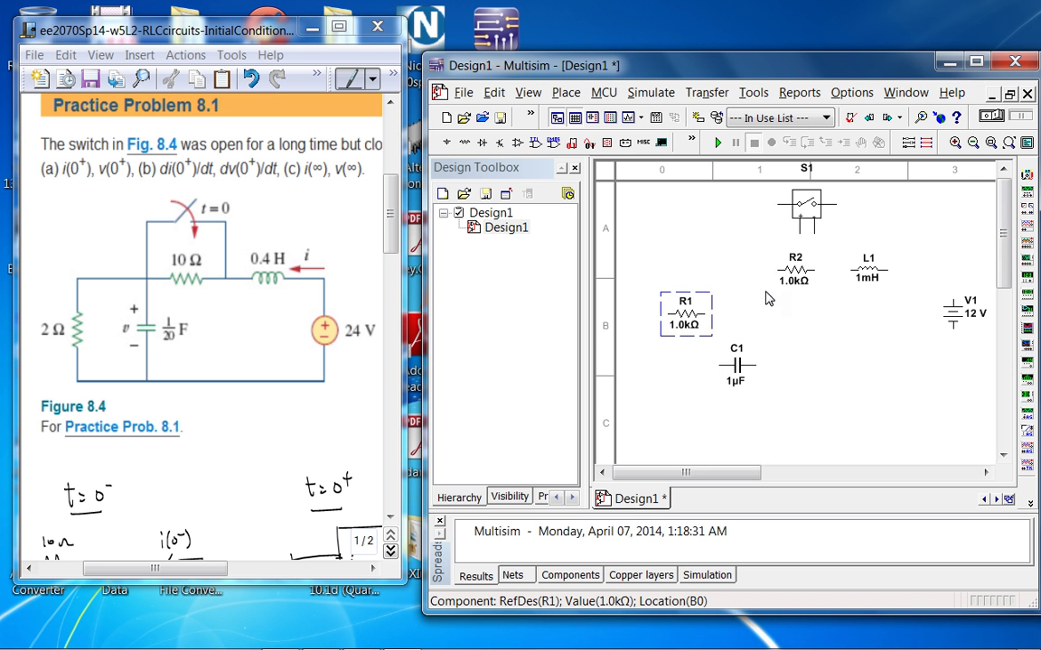
pyautogui.moveTo(793, 268); pyautogui.dragTo(772, 306)
pyautogui.moveTo(865, 263); pyautogui.dragTo(881, 311)
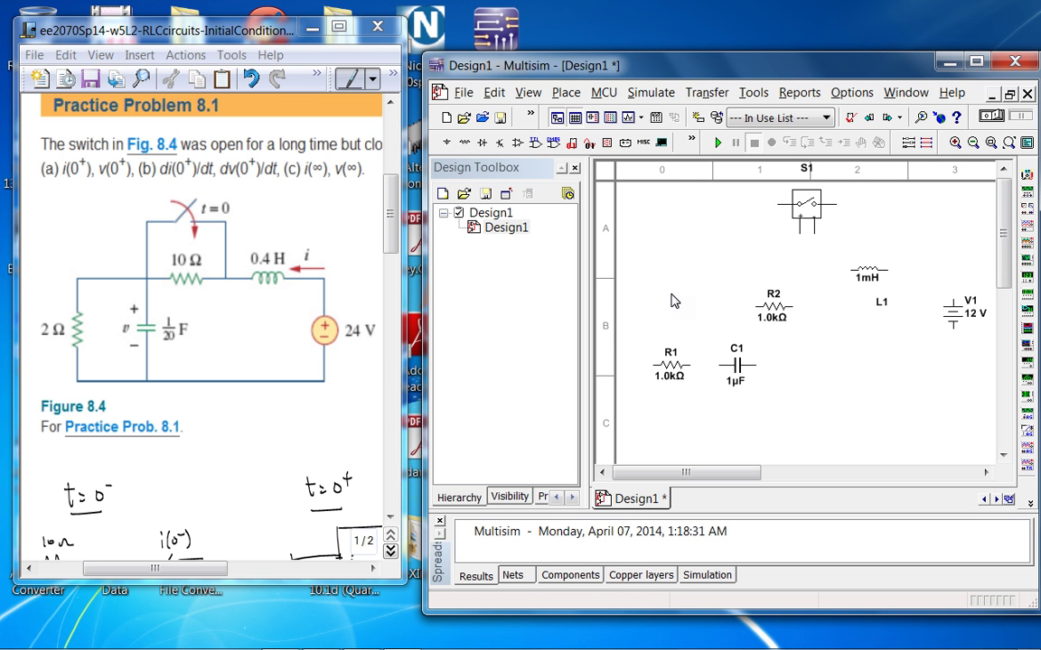
pyautogui.click(881, 302)
pyautogui.moveTo(878, 294); pyautogui.dragTo(862, 258)
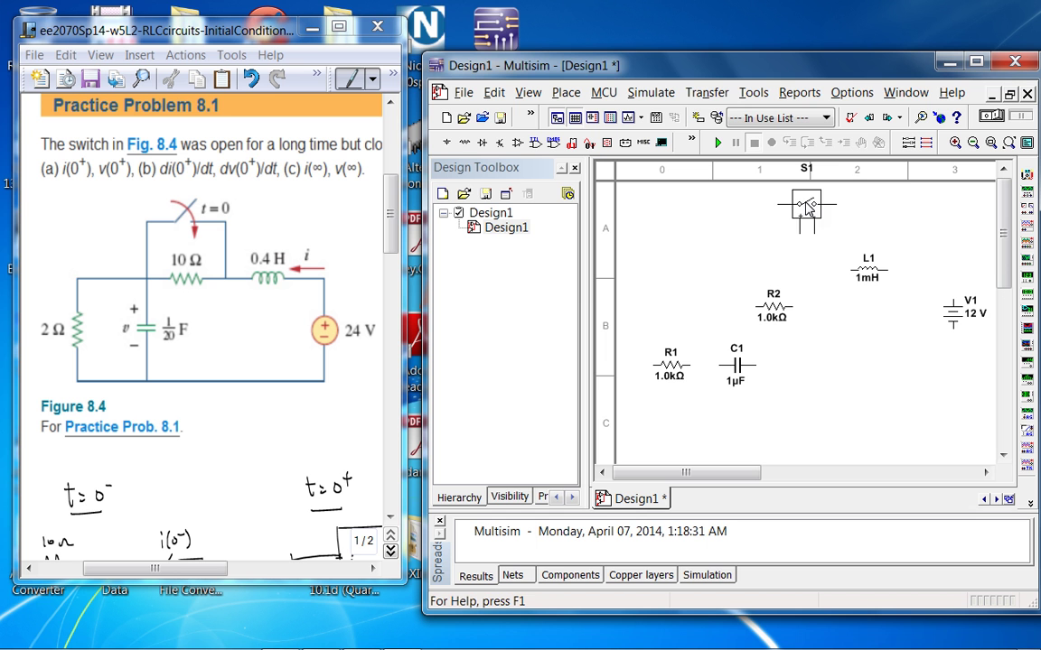
# Position switch S1 directly above resistor R2, and move inductor L1 down to sit beside R2.
pyautogui.moveTo(807, 206); pyautogui.dragTo(807, 243)
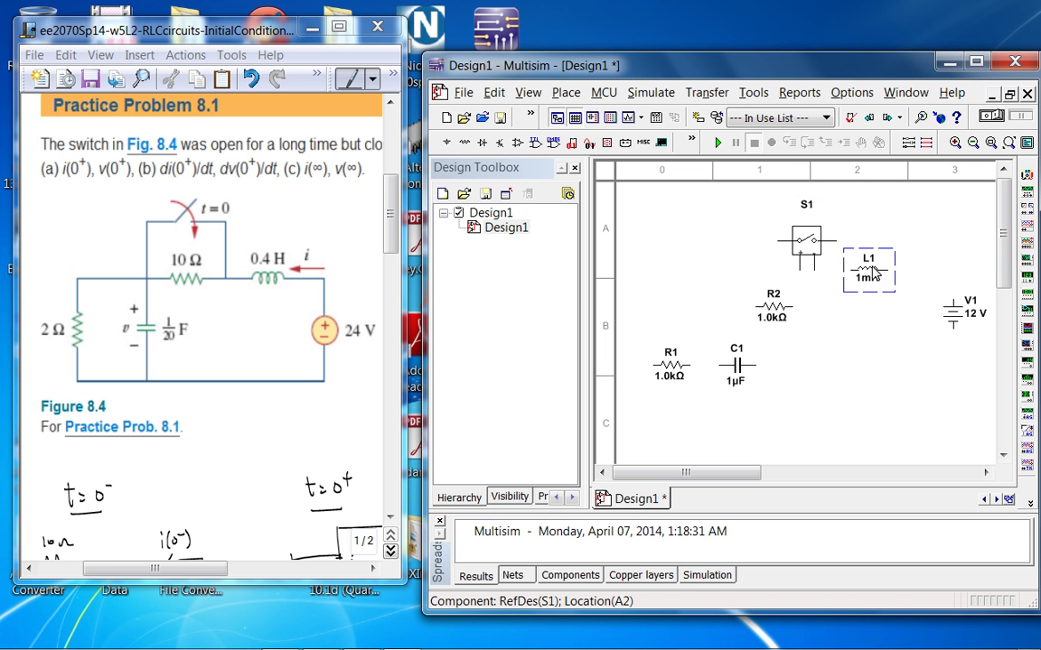
pyautogui.moveTo(874, 272); pyautogui.dragTo(879, 317)
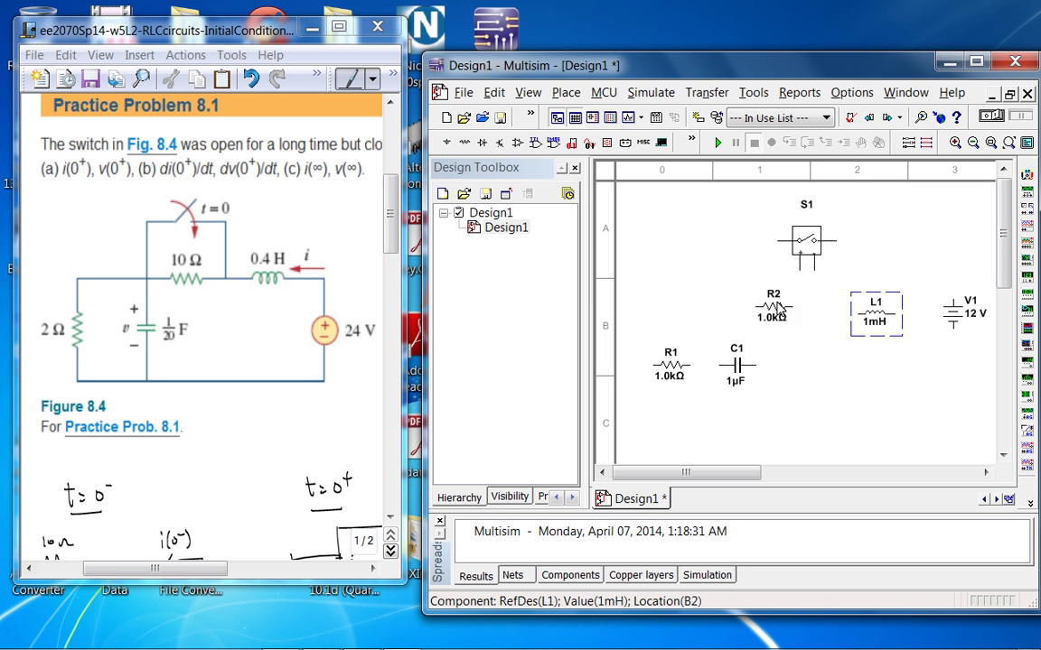
pyautogui.moveTo(777, 310); pyautogui.dragTo(807, 325)
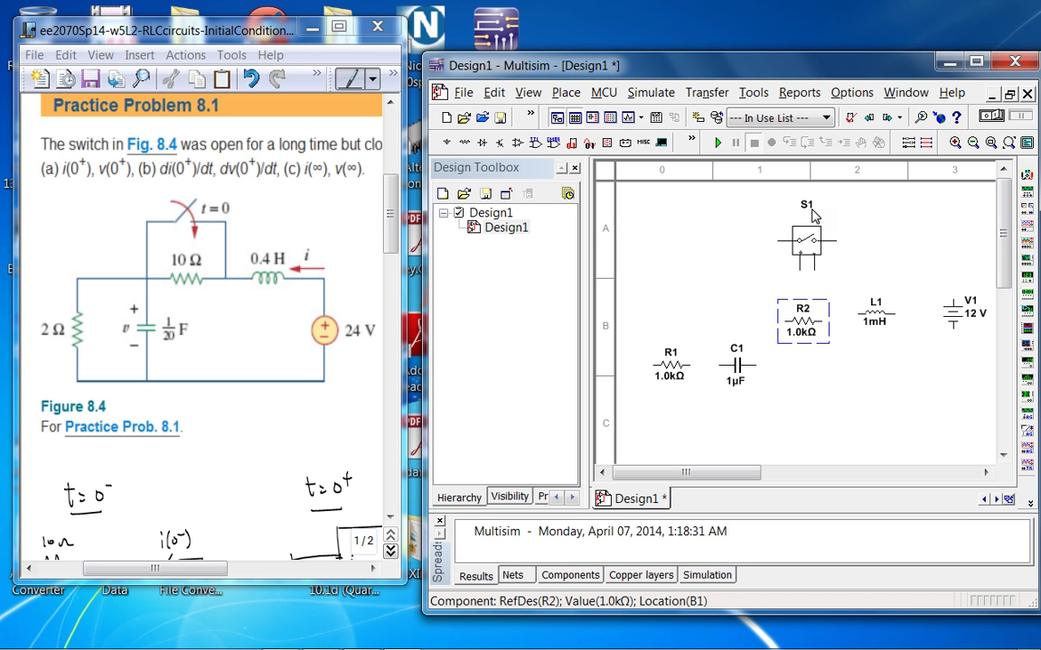
pyautogui.moveTo(811, 209); pyautogui.dragTo(808, 219)
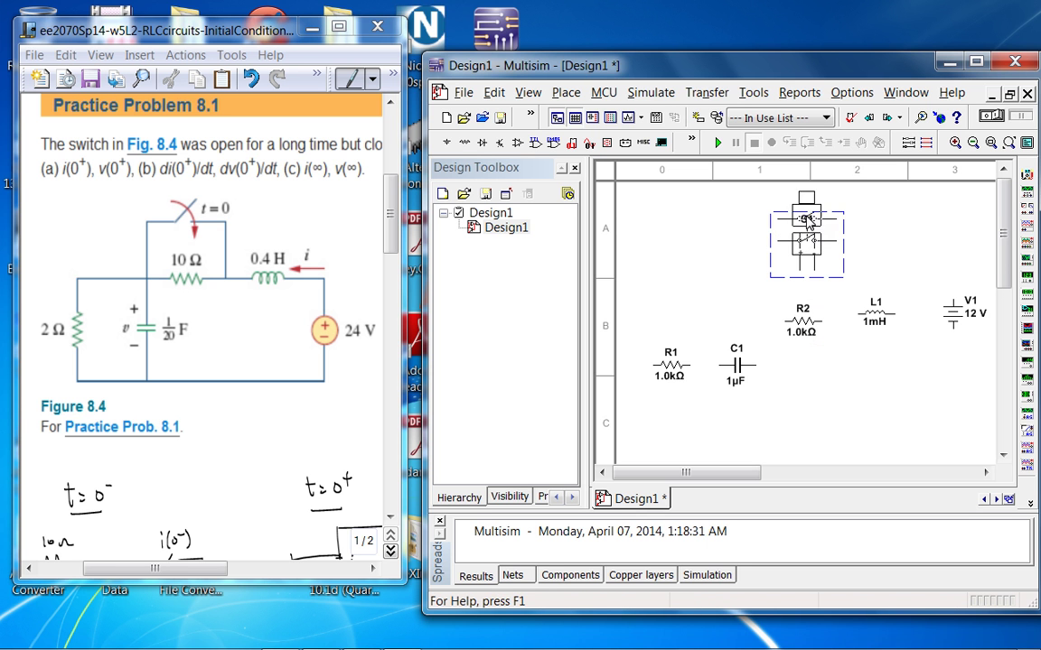
pyautogui.click(878, 313)
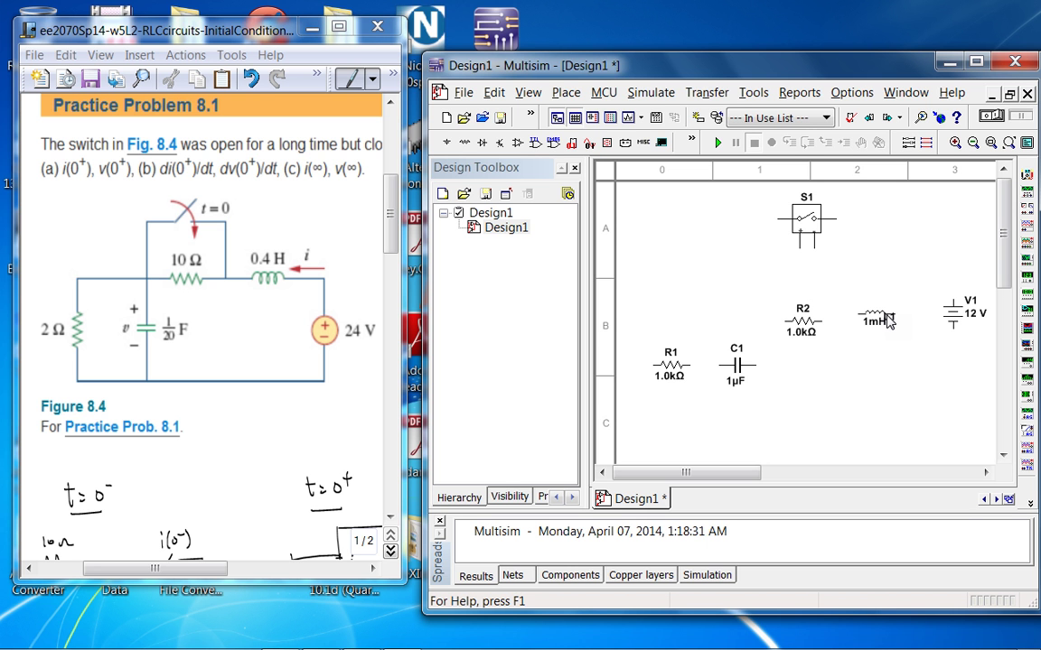
pyautogui.moveTo(889, 316); pyautogui.dragTo(873, 300)
pyautogui.press('super')
pyautogui.press('super')
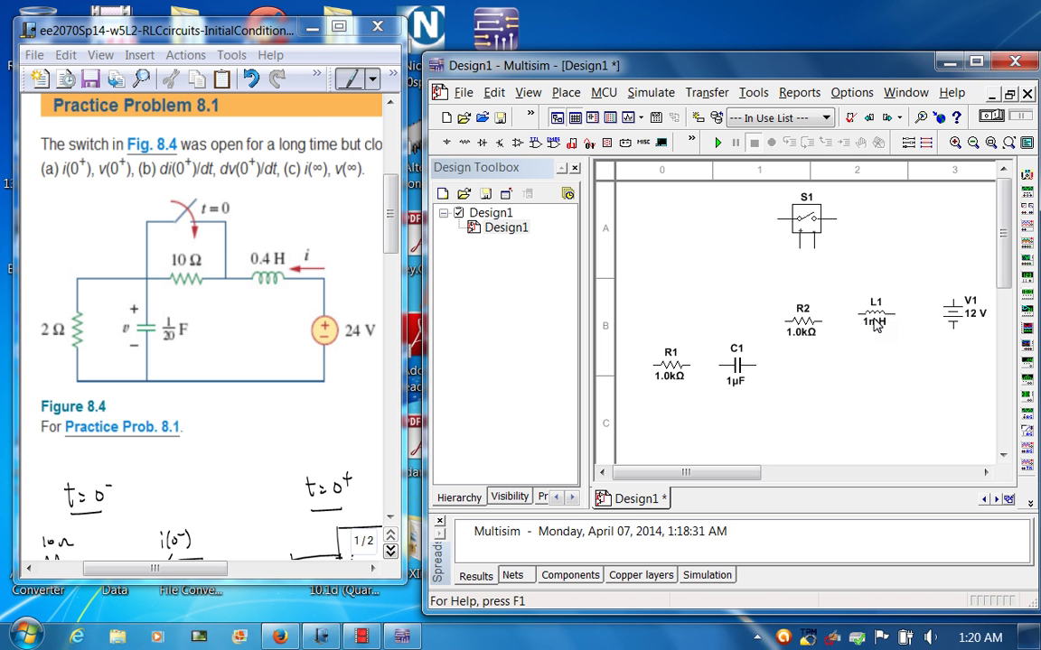
pyautogui.click(875, 325)
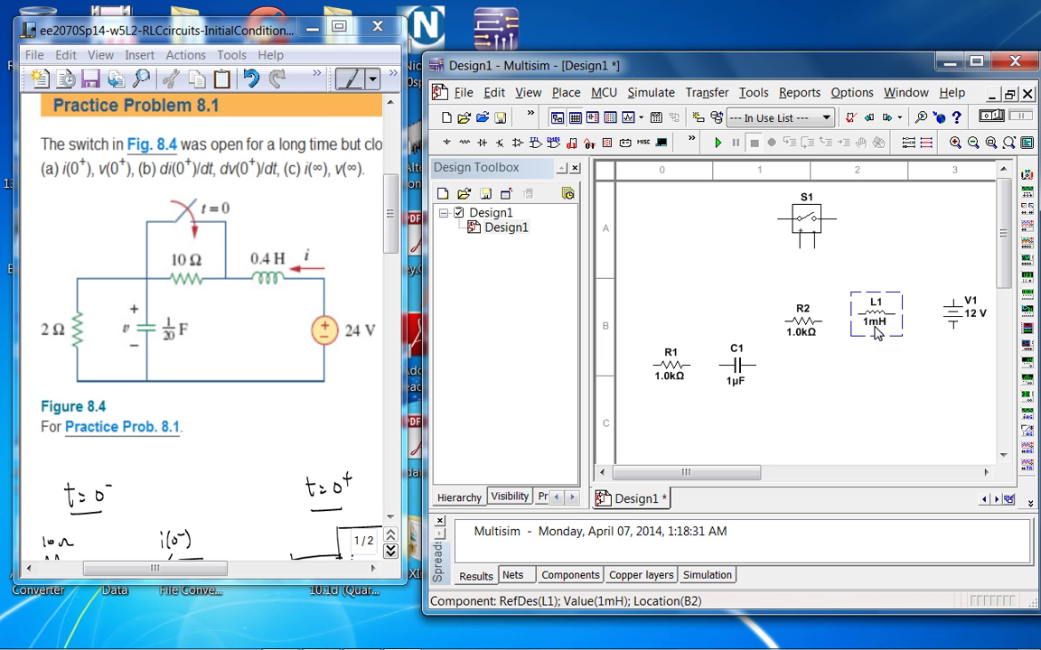
# Align inductor L1 with R2, lower source V1 to the level of C1, and wire R2 to L1.
pyautogui.moveTo(874, 332); pyautogui.dragTo(881, 339)
pyautogui.moveTo(804, 323); pyautogui.dragTo(811, 324)
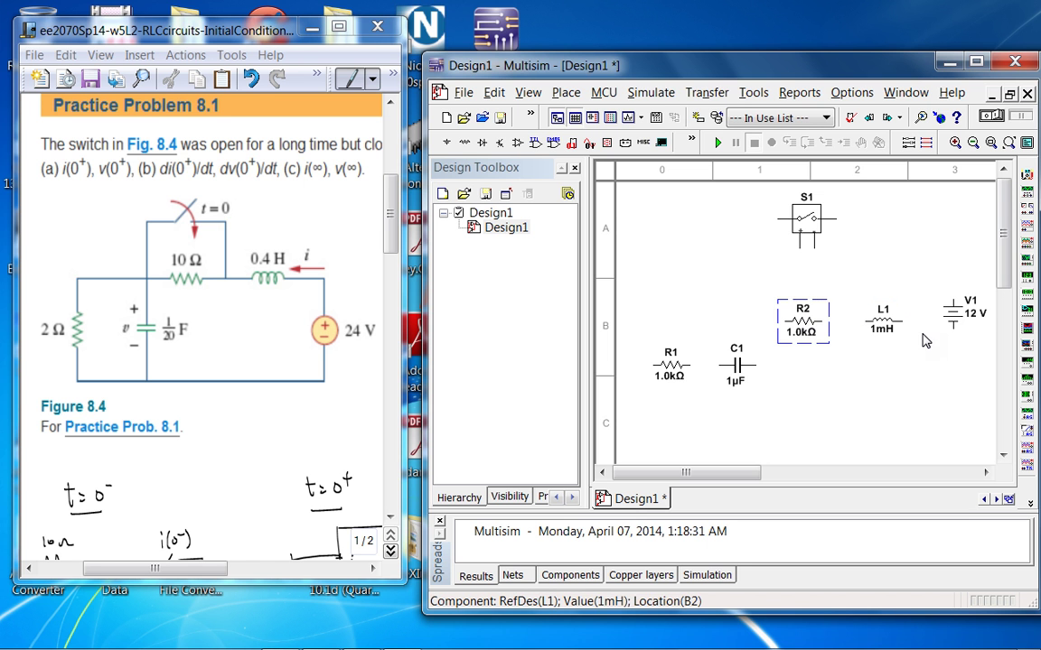
pyautogui.click(953, 336)
pyautogui.moveTo(953, 336); pyautogui.dragTo(953, 370)
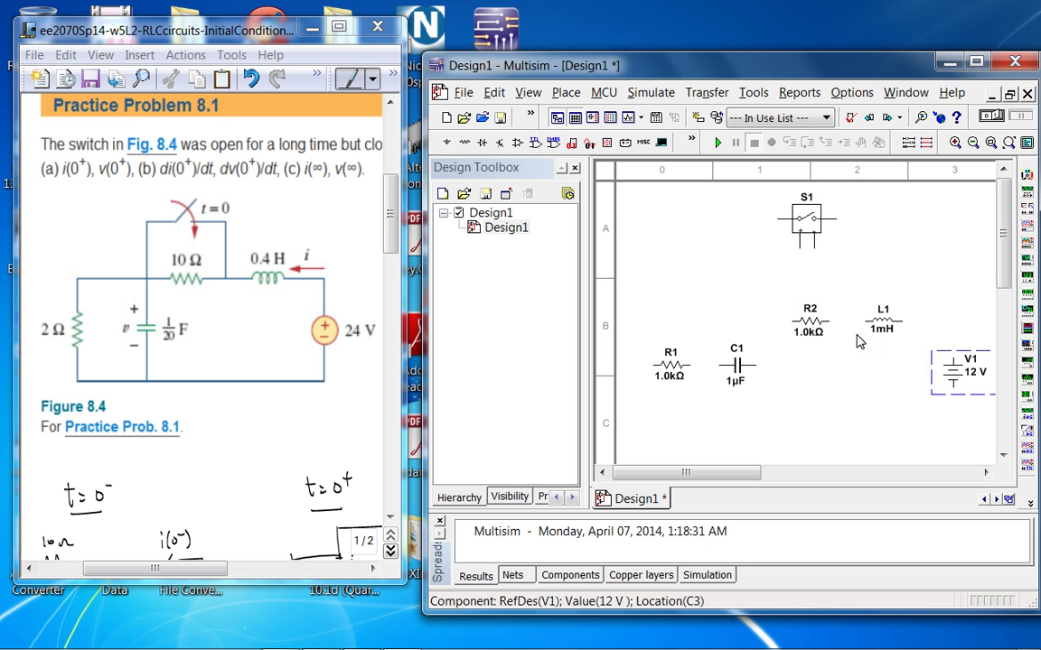
pyautogui.click(828, 321)
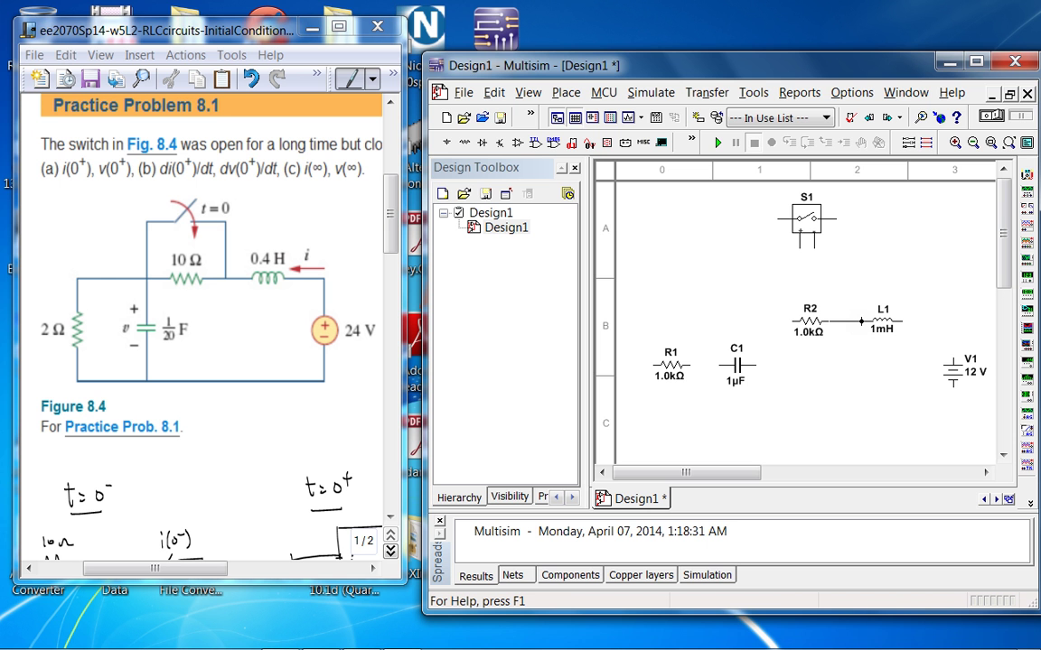
pyautogui.click(863, 324)
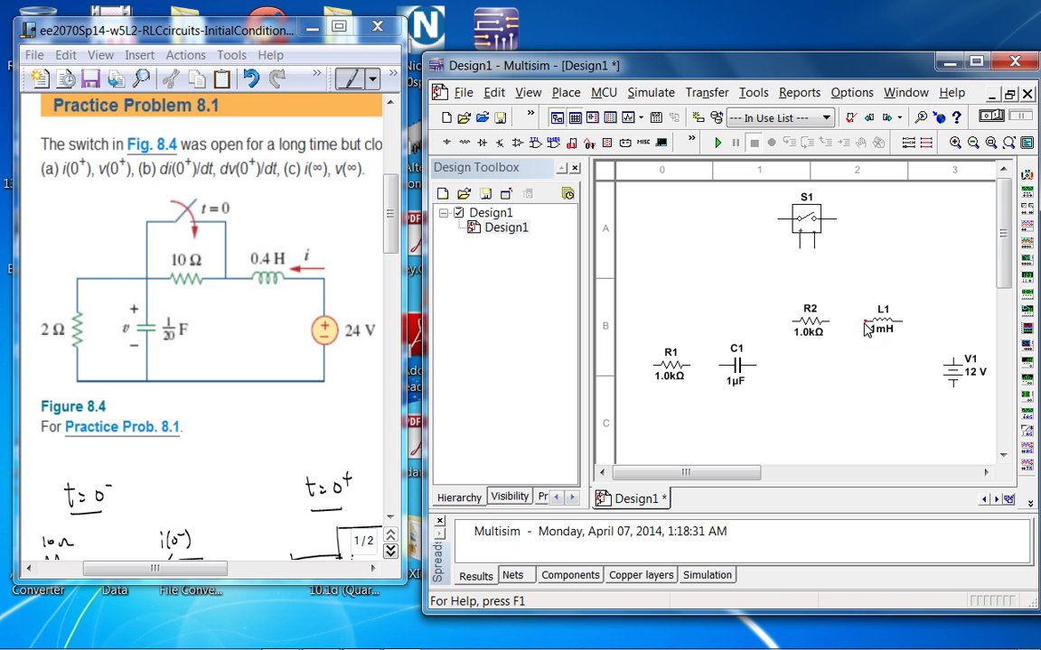
# Set resistor R2's resistance to 10 Ω.
pyautogui.click(810, 328)
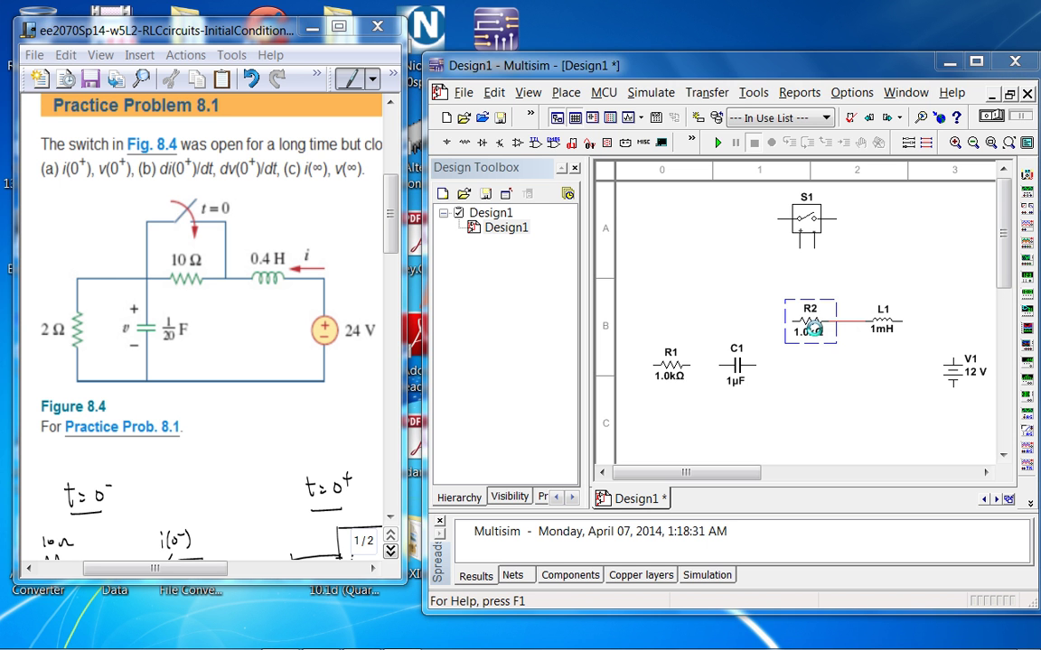
pyautogui.doubleClick(811, 327)
pyautogui.write('10')
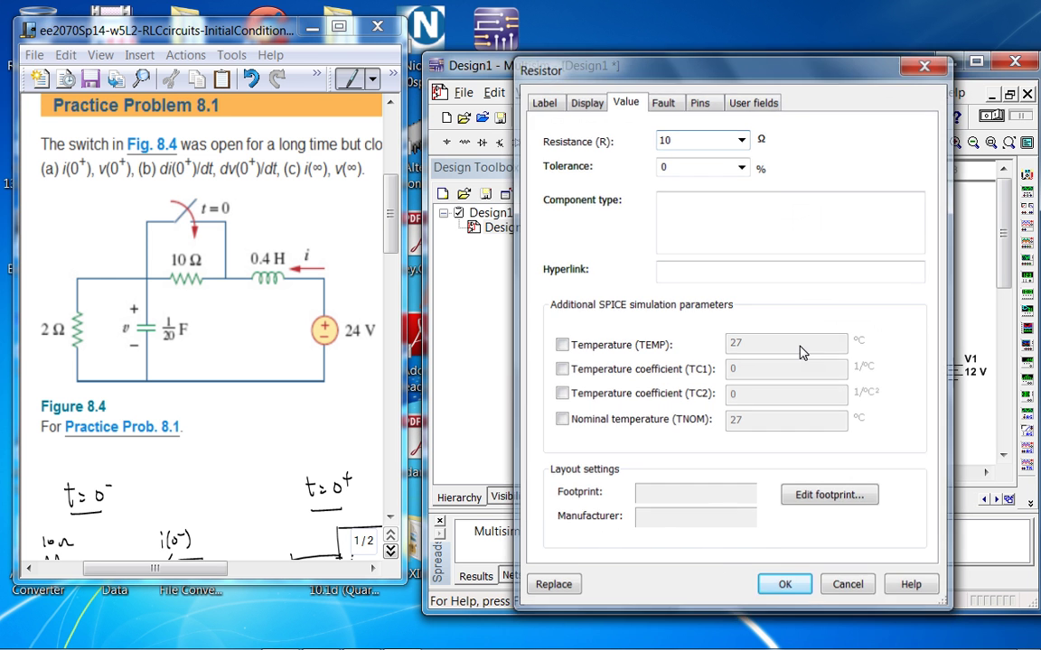
pyautogui.press('Return')
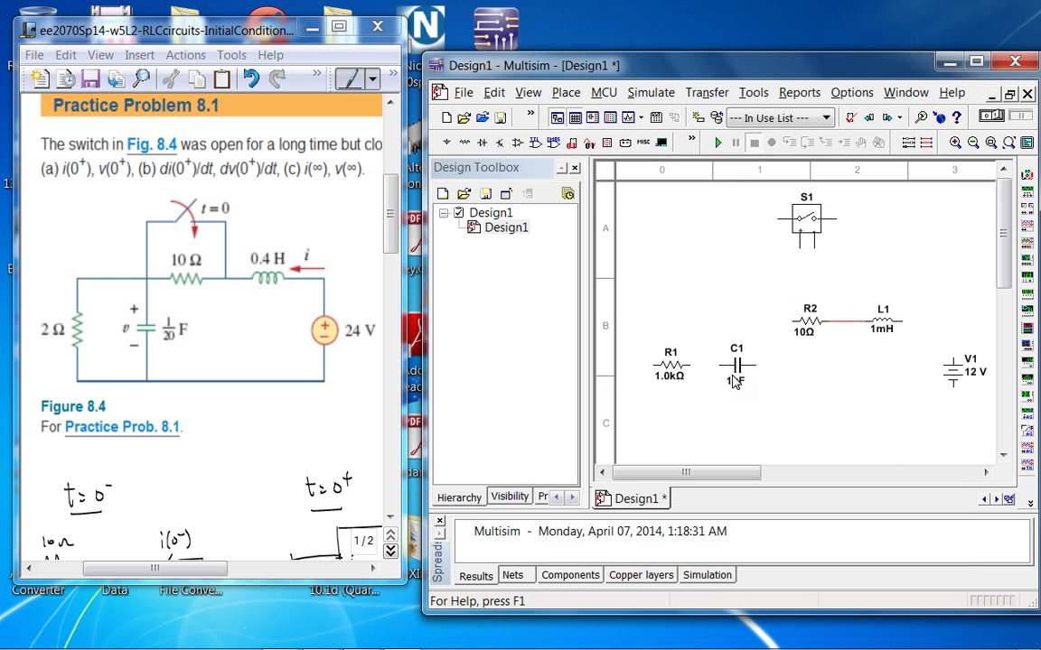
# Set capacitor C1's capacitance to 0.05 F.
pyautogui.click(734, 380)
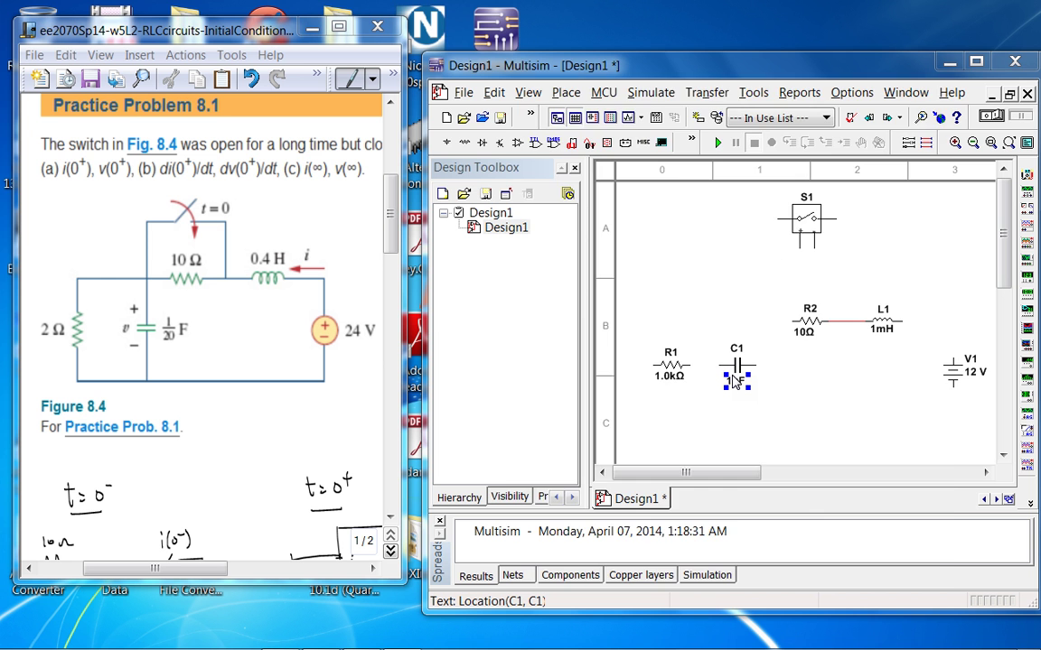
pyautogui.doubleClick(734, 381)
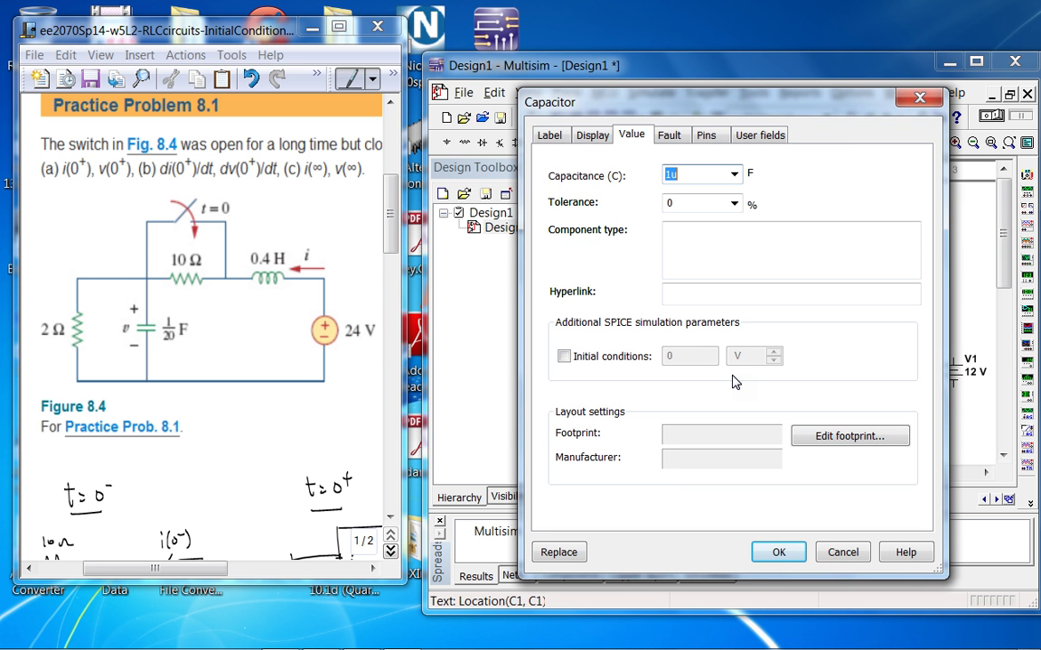
pyautogui.write('0.05')
pyautogui.click(788, 564)
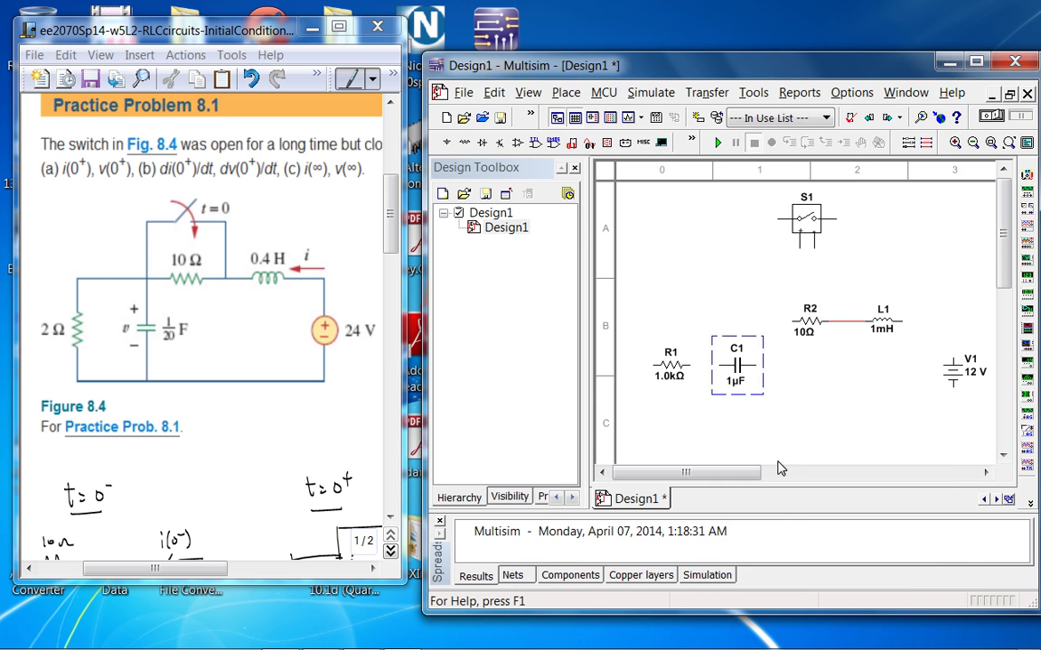
# Set resistor R1's resistance to 2 Ω.
pyautogui.click(670, 378)
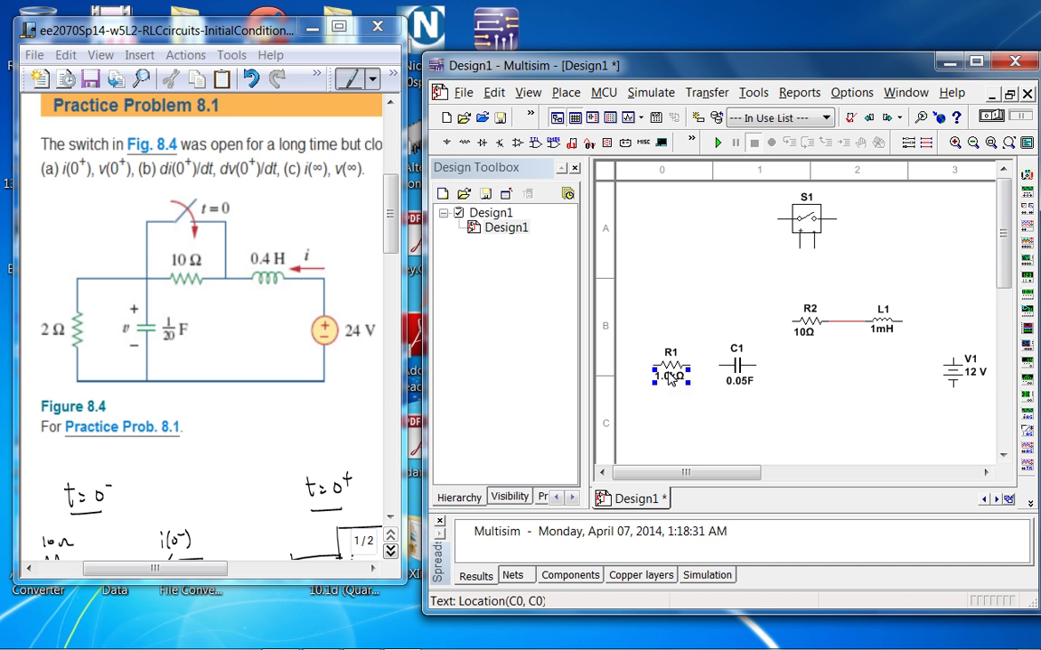
pyautogui.doubleClick(666, 367)
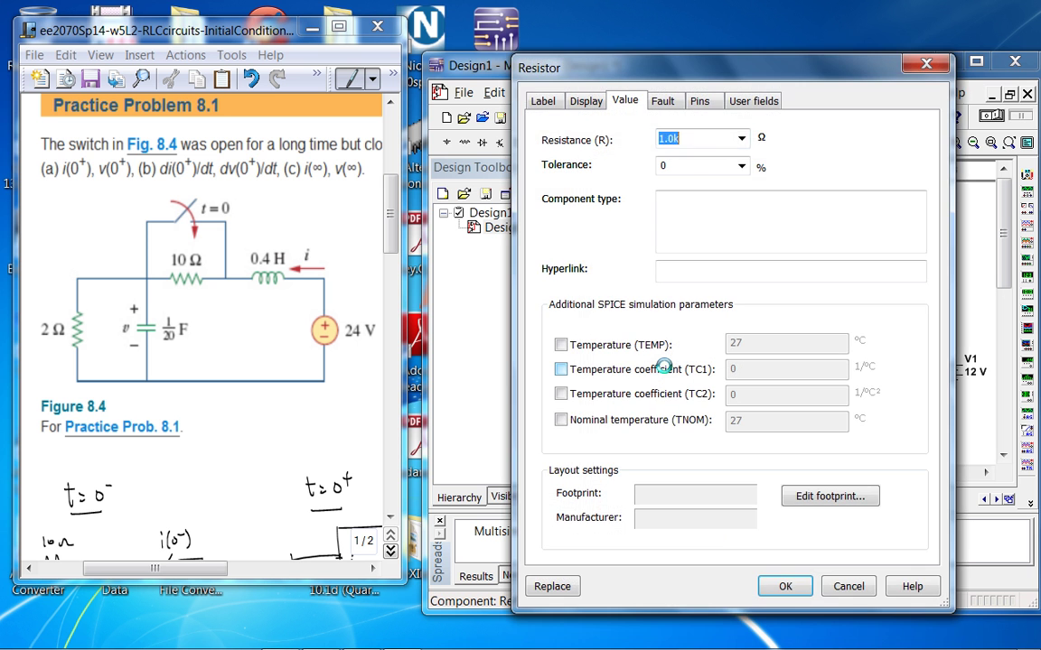
pyautogui.write('2')
pyautogui.press('Return')
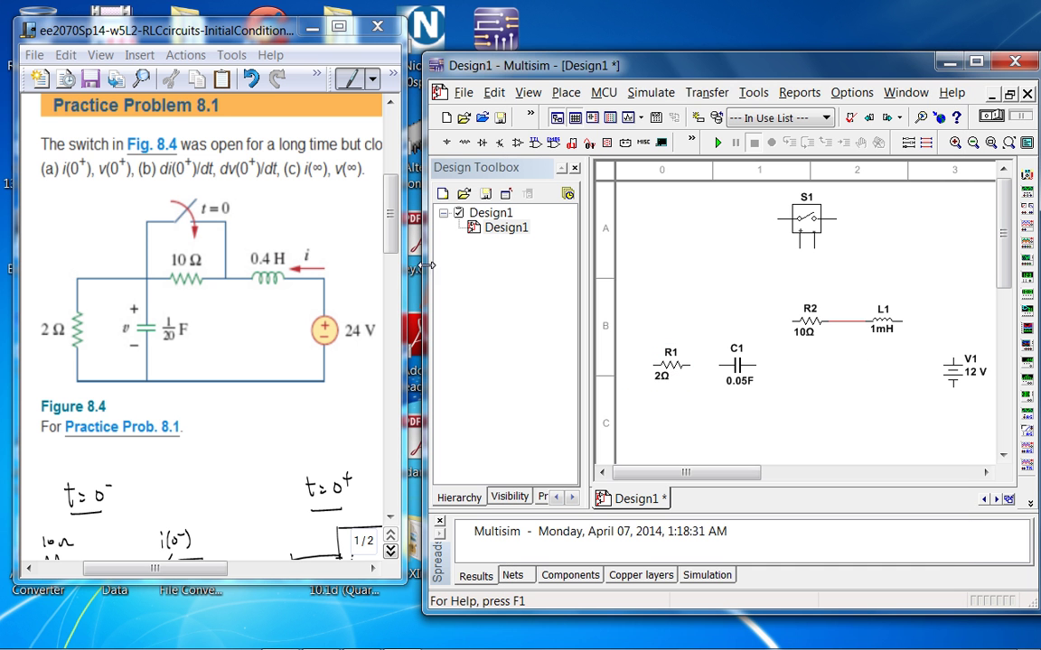
# Rotate resistor R1 and capacitor C1 by 90° so both stand vertically.
pyautogui.moveTo(389, 239); pyautogui.dragTo(403, 328)
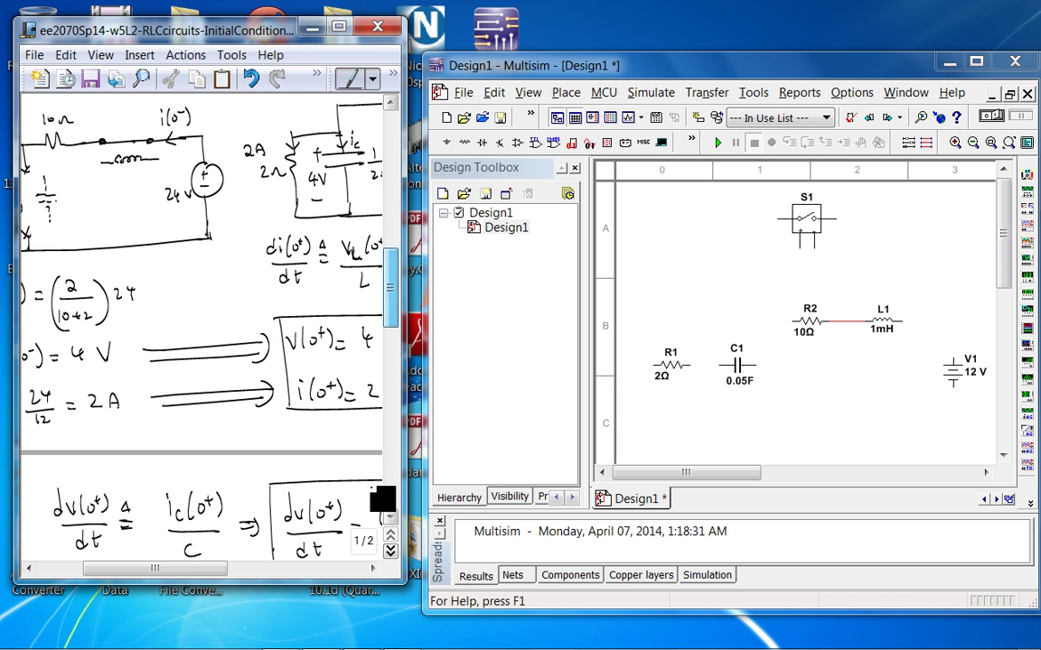
pyautogui.moveTo(199, 571); pyautogui.dragTo(244, 576)
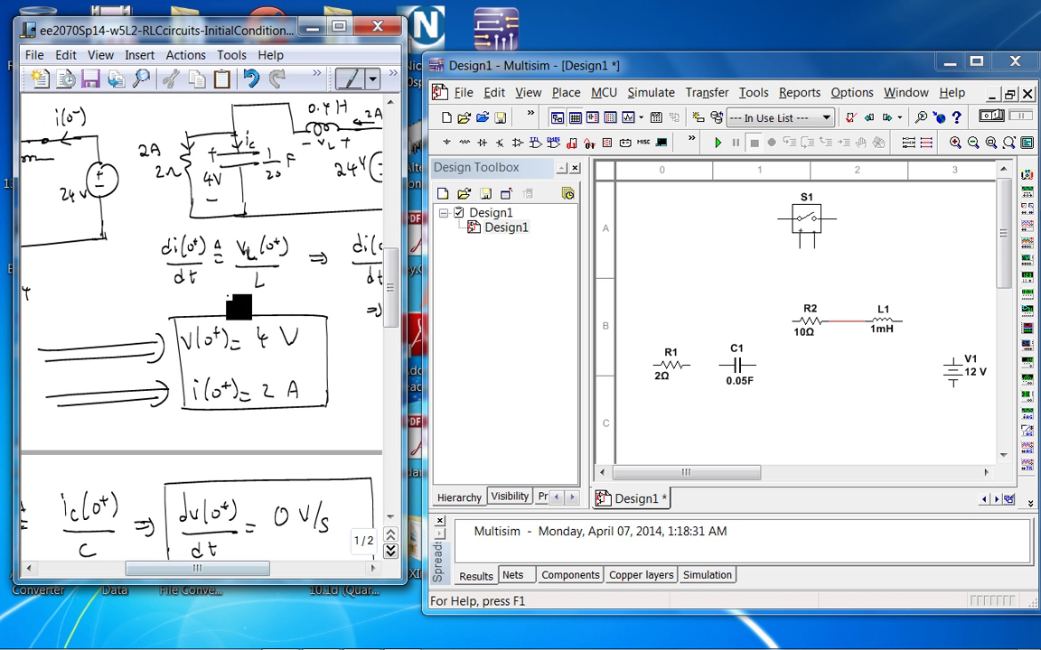
pyautogui.click(666, 375)
pyautogui.moveTo(667, 380); pyautogui.dragTo(669, 378)
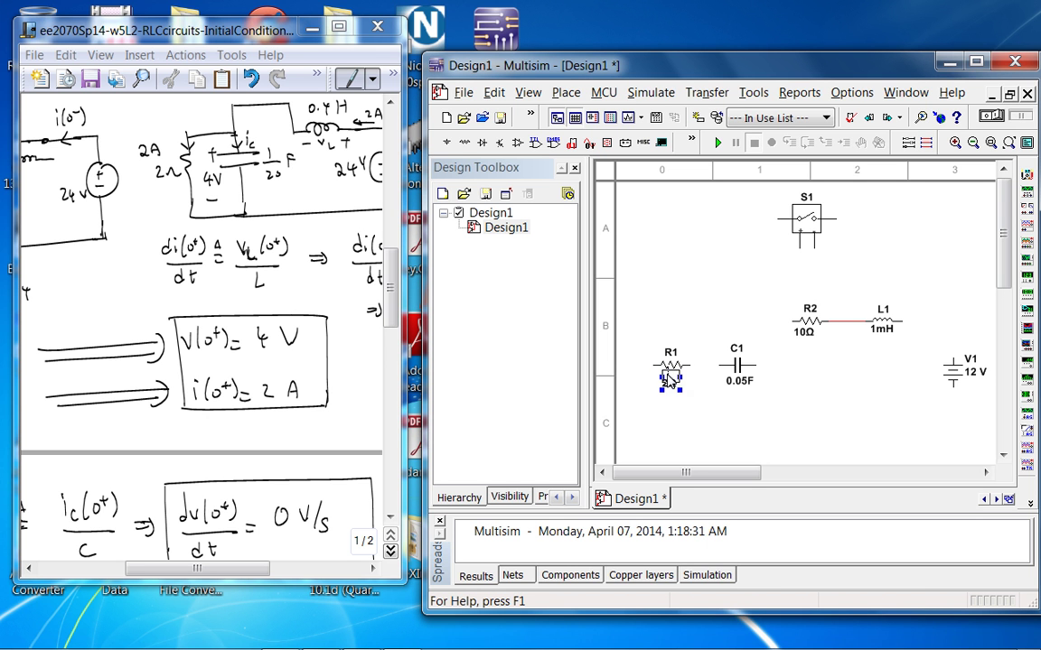
pyautogui.click(669, 376)
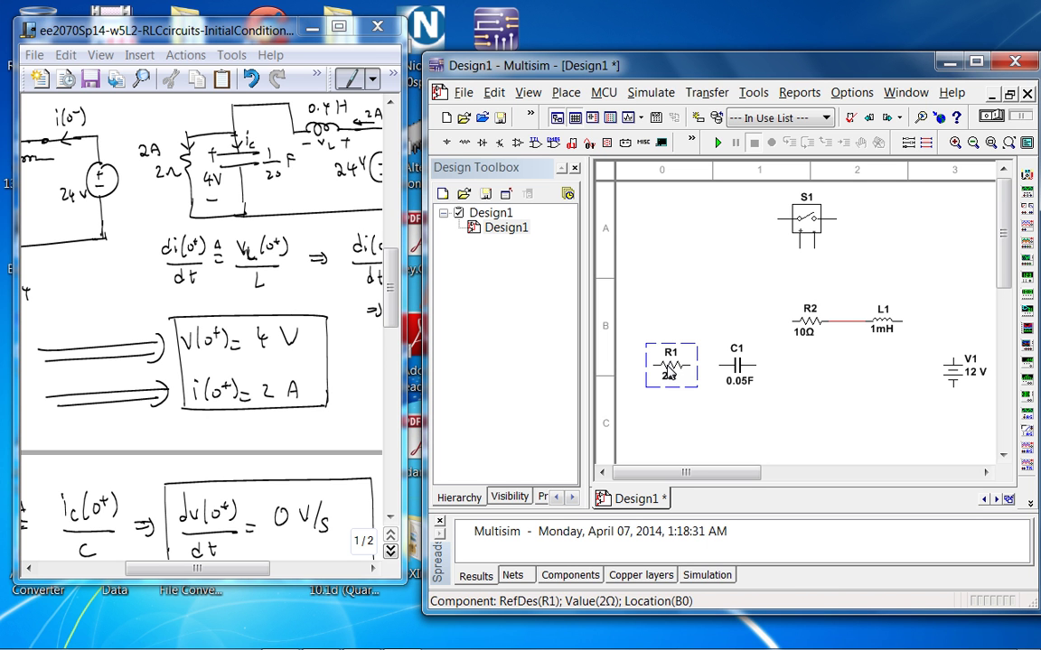
pyautogui.hotkey('ctrl', 'r')
pyautogui.click(736, 368)
pyautogui.hotkey('ctrl', 'r')
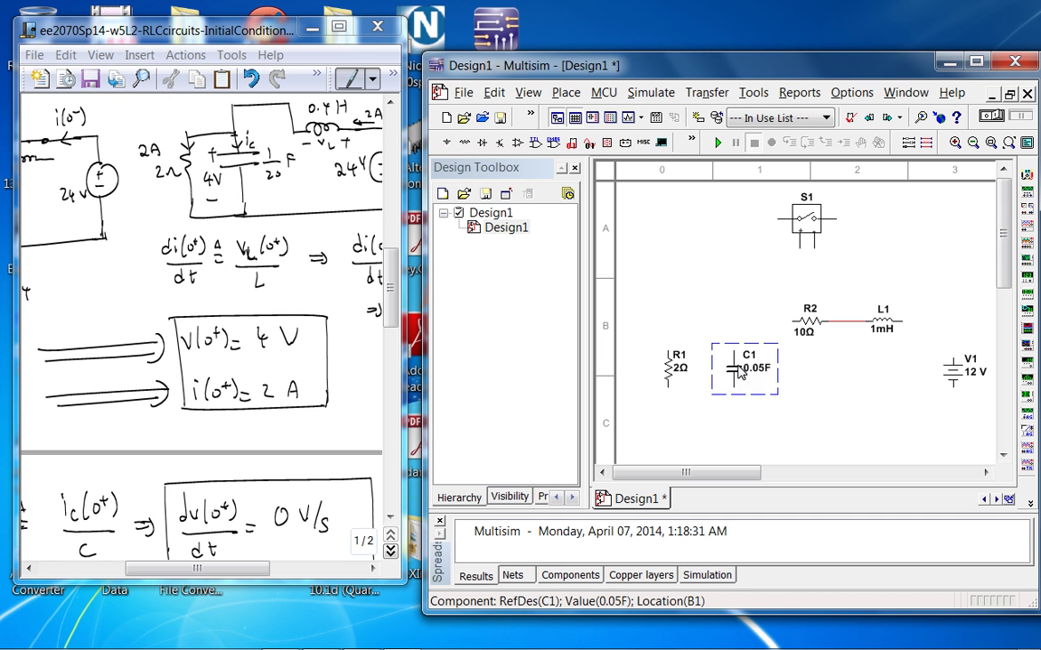
# Set DC source V1's voltage to 24 V.
pyautogui.click(975, 374)
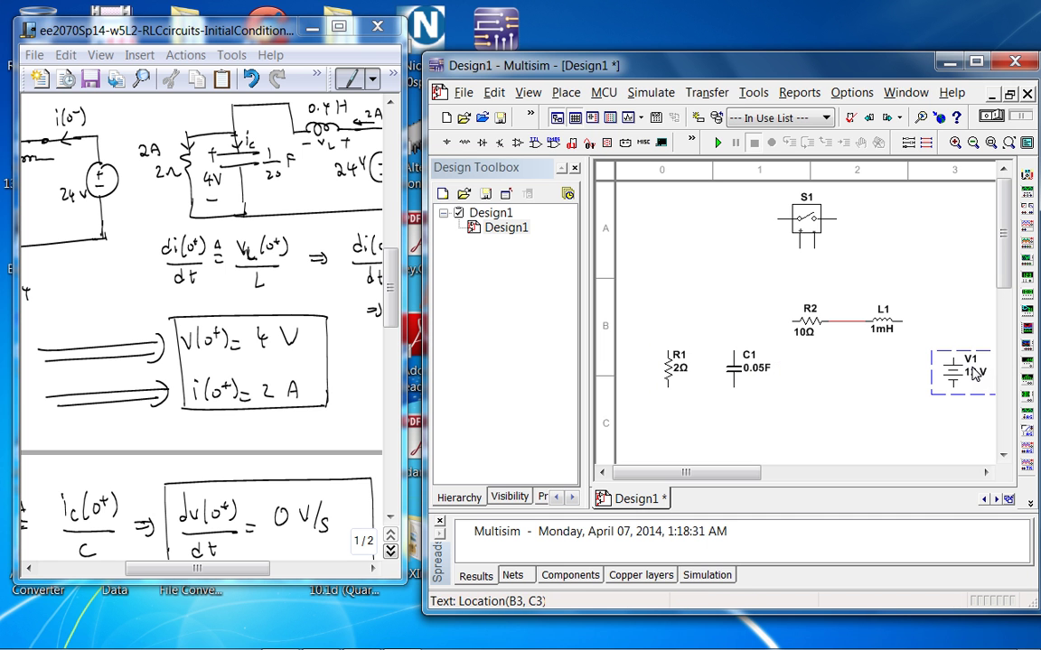
pyautogui.doubleClick(974, 374)
pyautogui.write('24')
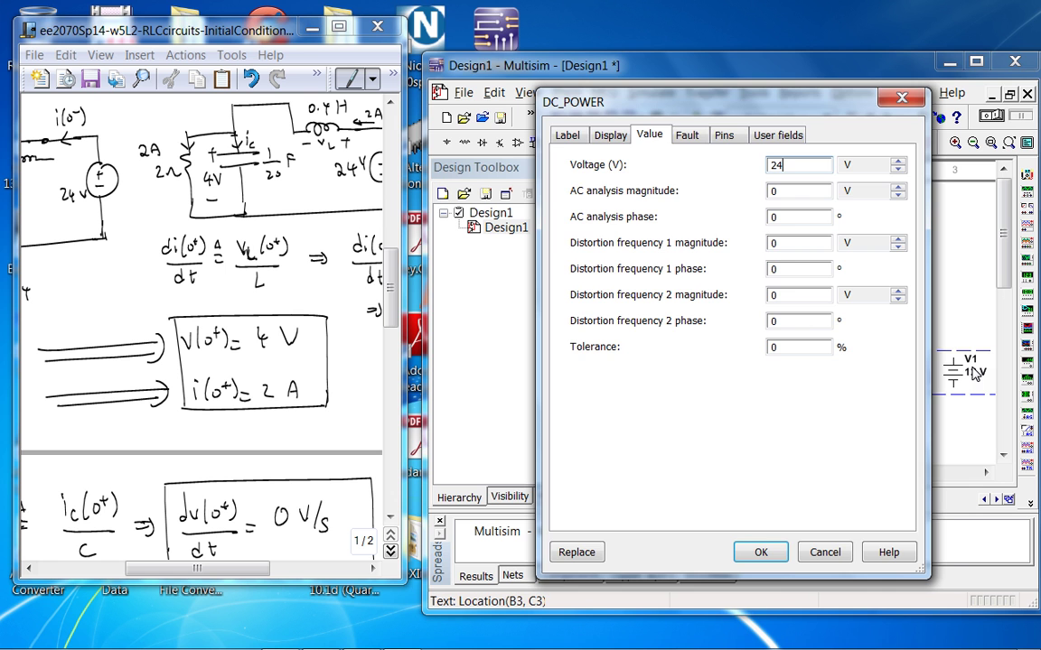
pyautogui.press('Return')
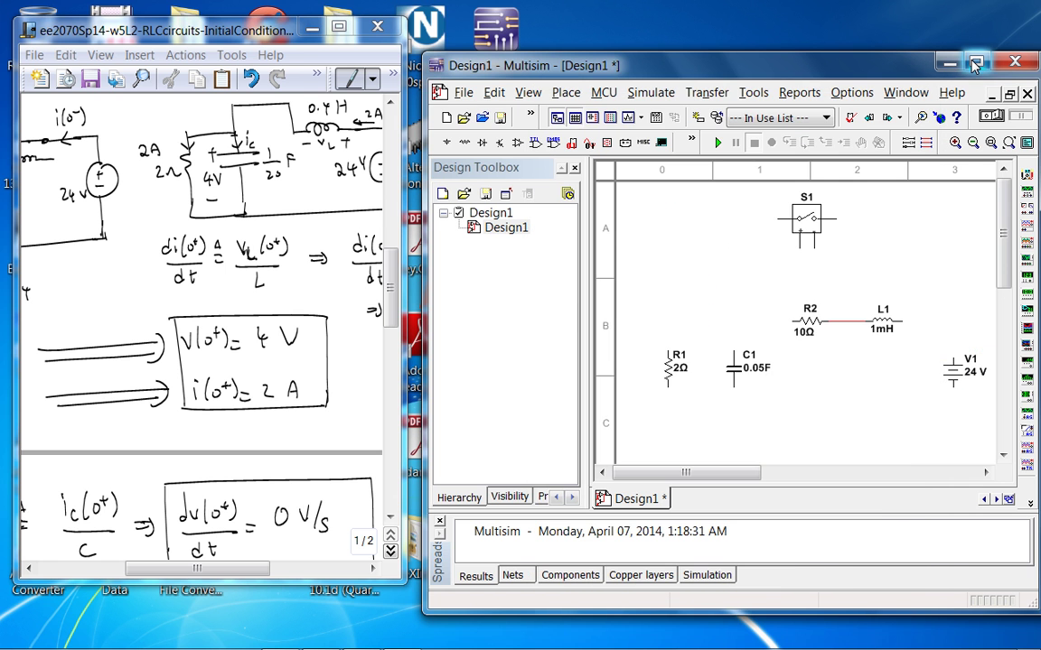
# Maximize the Multisim window and wire inductor L1's free end to source V1's upper terminal.
pyautogui.doubleClick(875, 56)
pyautogui.click(473, 262)
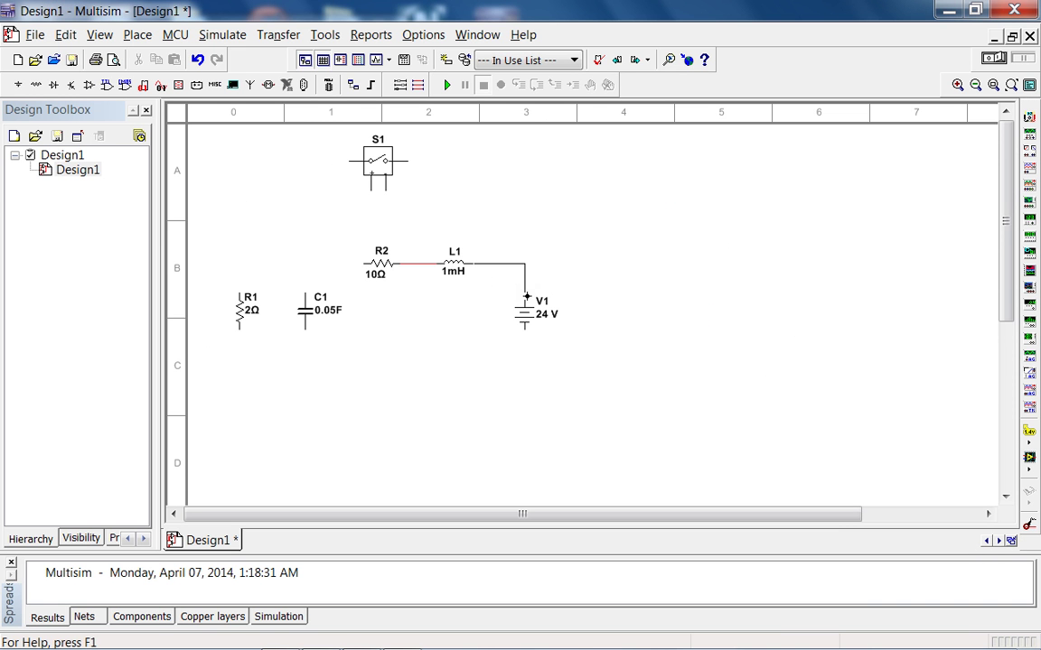
pyautogui.click(524, 300)
# Check the inductor value in the handwritten notes and set inductor L1's inductance to 0.4 H.
pyautogui.moveTo(355, 633)
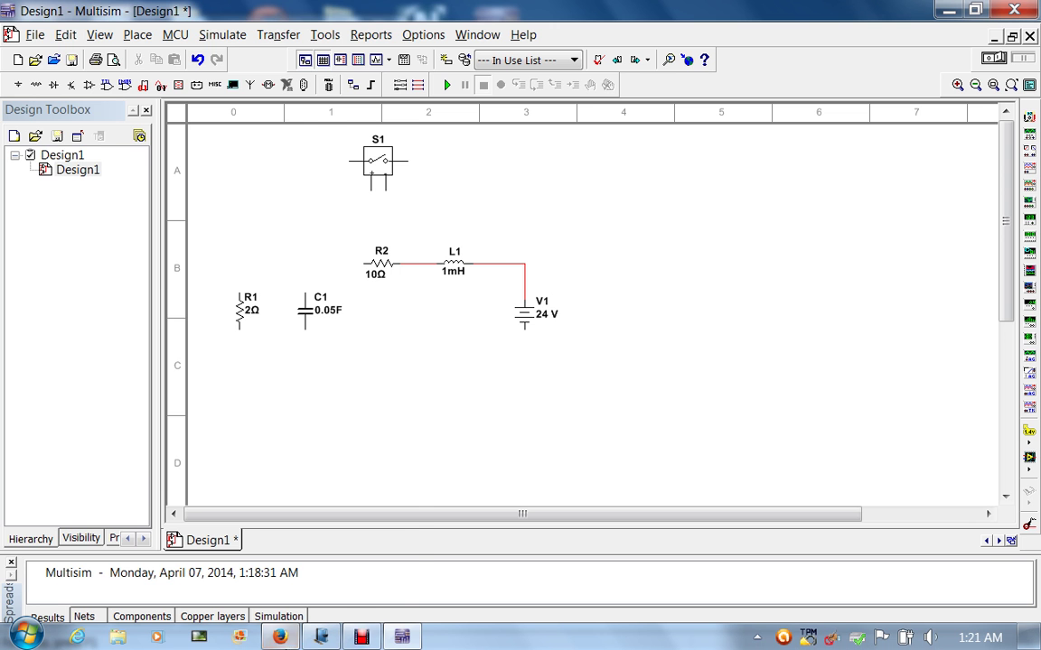
pyautogui.click(317, 637)
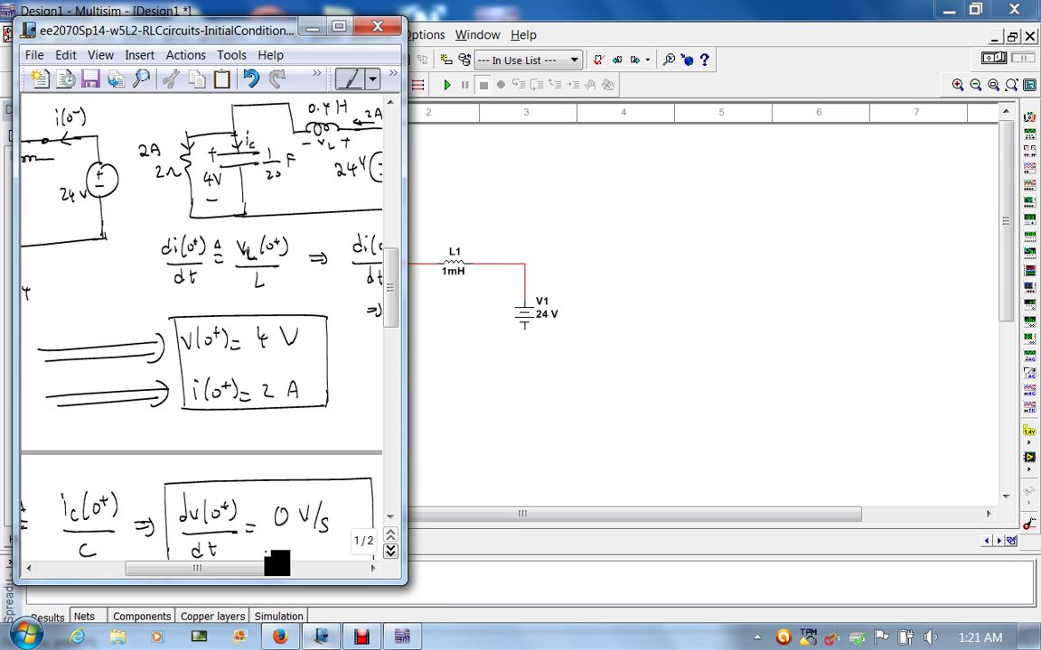
pyautogui.moveTo(390, 270); pyautogui.dragTo(391, 257)
pyautogui.click(748, 22)
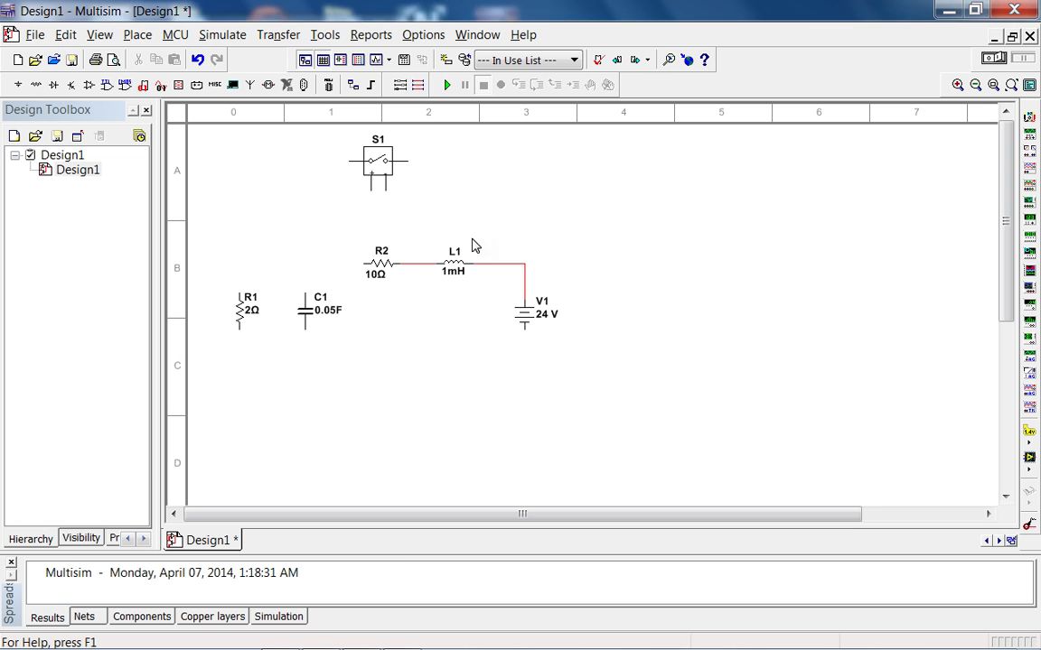
pyautogui.click(454, 269)
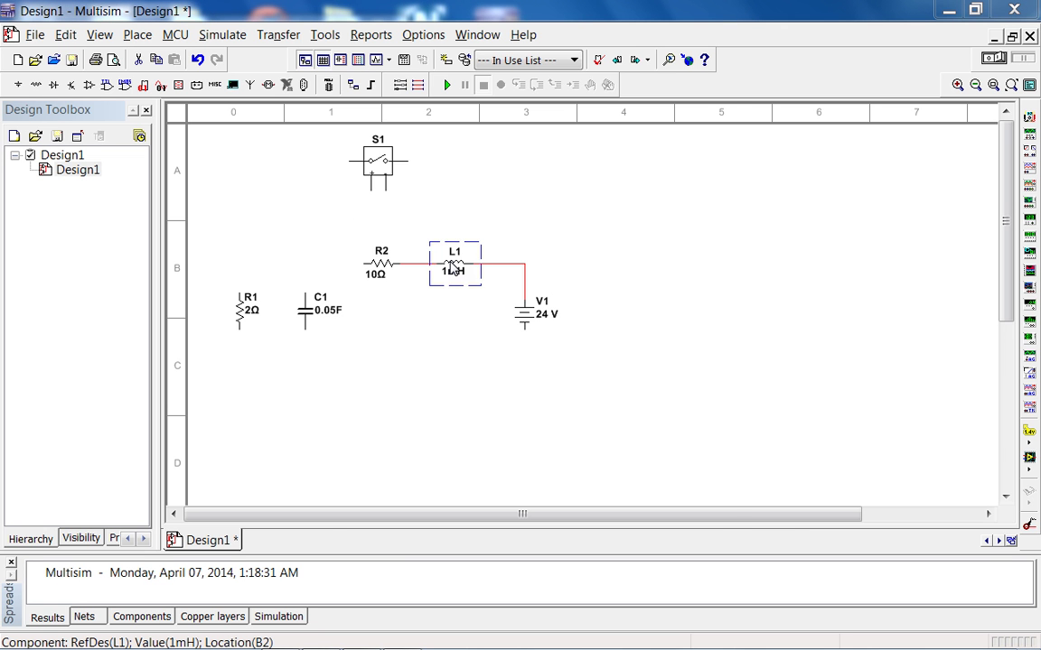
pyautogui.doubleClick(455, 269)
pyautogui.write('0.4')
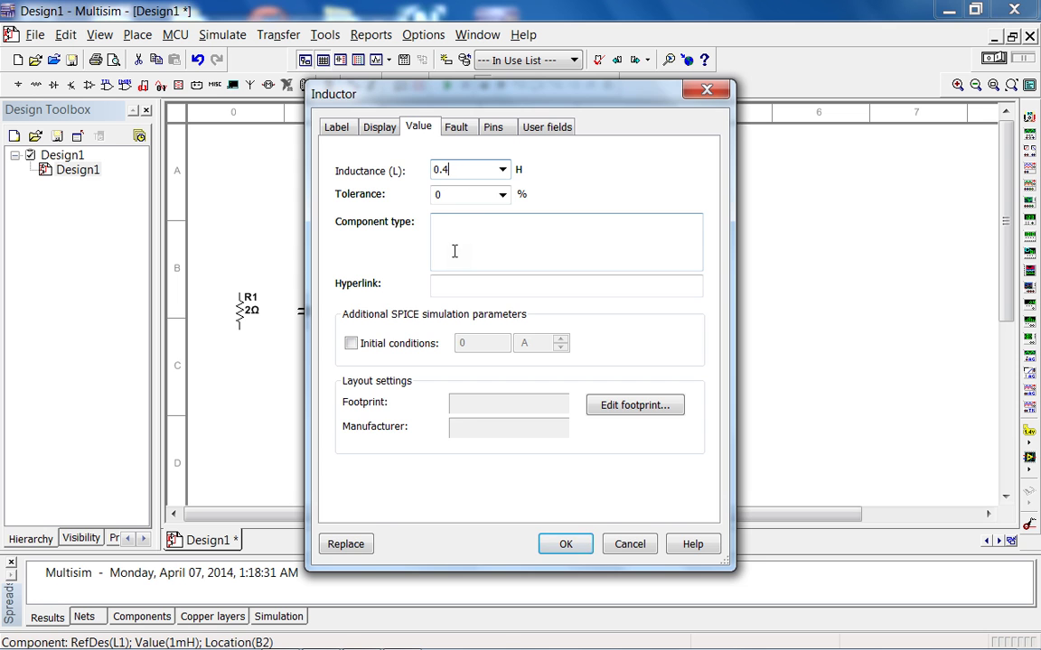
pyautogui.press('Return')
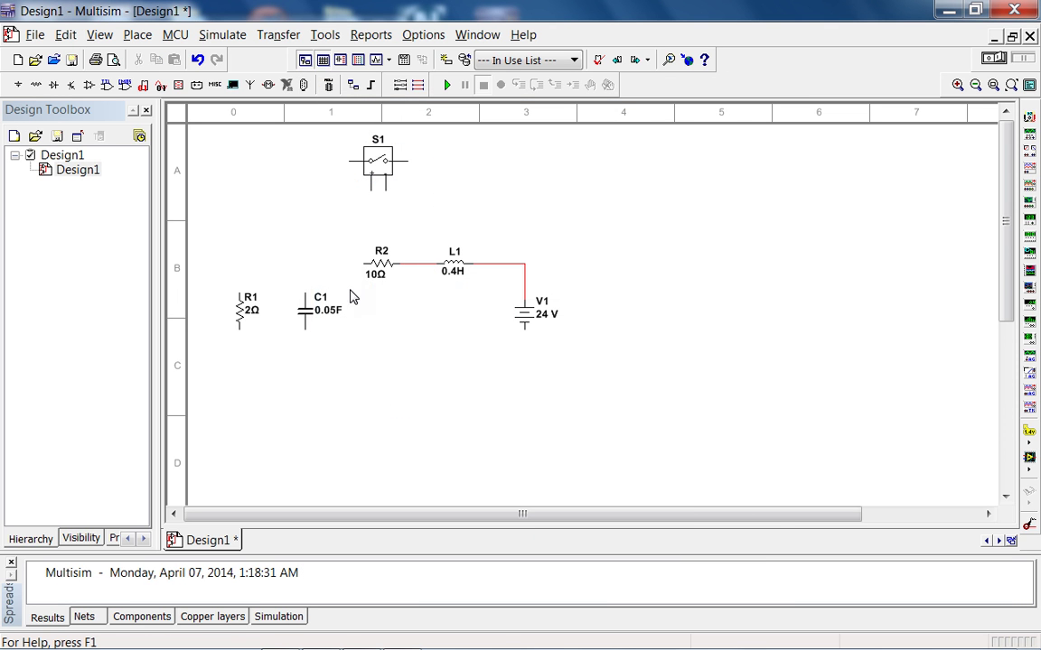
# Wire the upper end of C1 to resistor R2's free end, and connect R1 in parallel with C1.
pyautogui.click(306, 289)
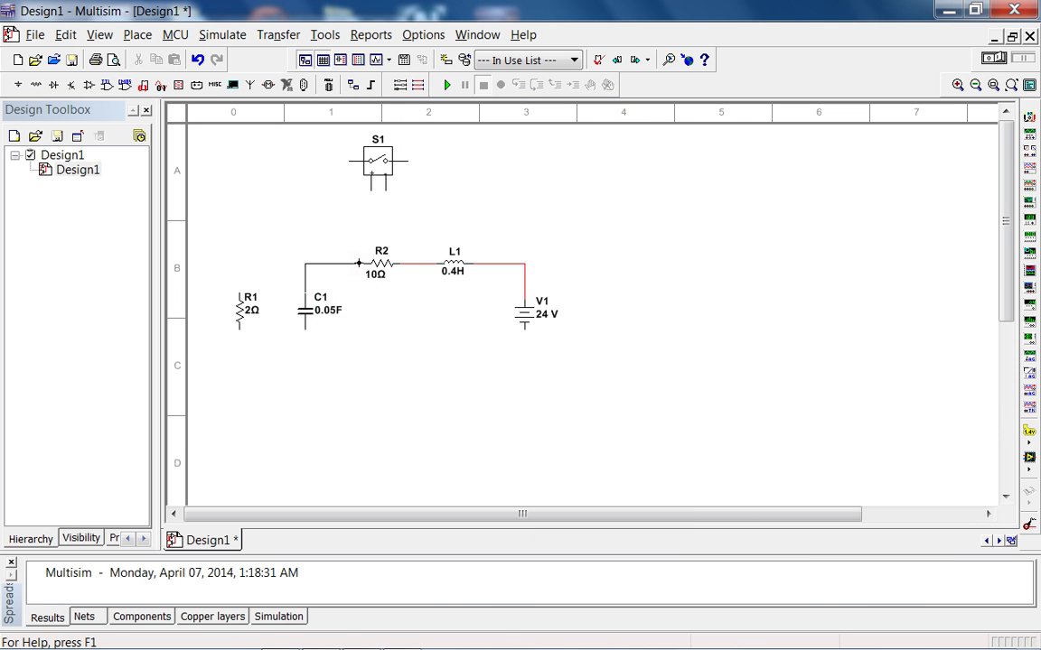
pyautogui.click(364, 263)
pyautogui.click(305, 329)
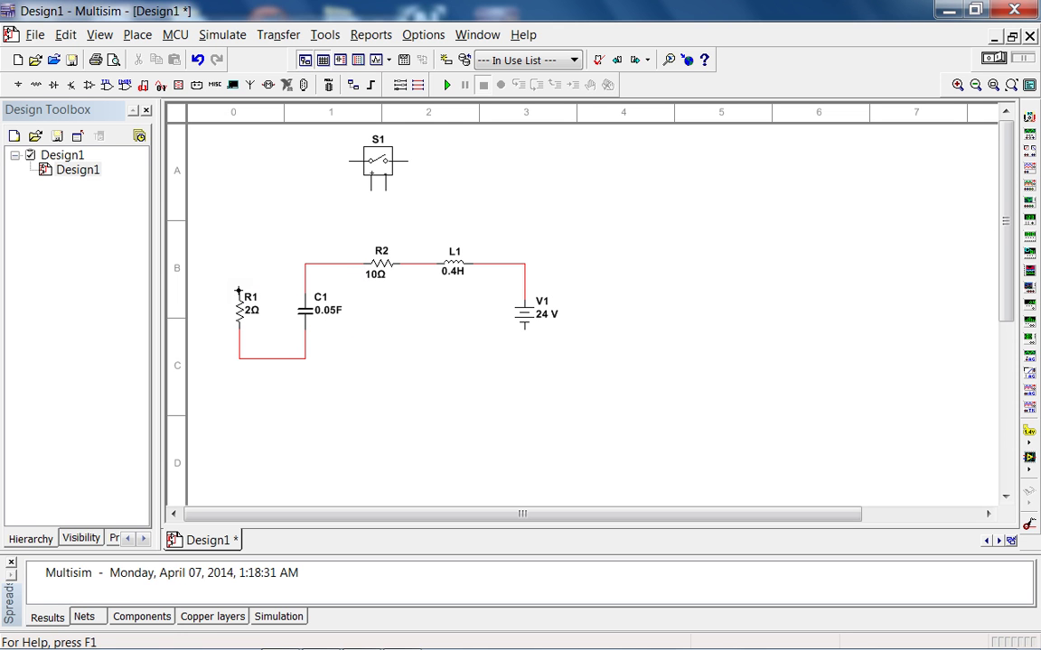
pyautogui.click(238, 290)
pyautogui.click(303, 264)
# Enable capacitor C1's initial condition and set it to 4 V.
pyautogui.click(310, 318)
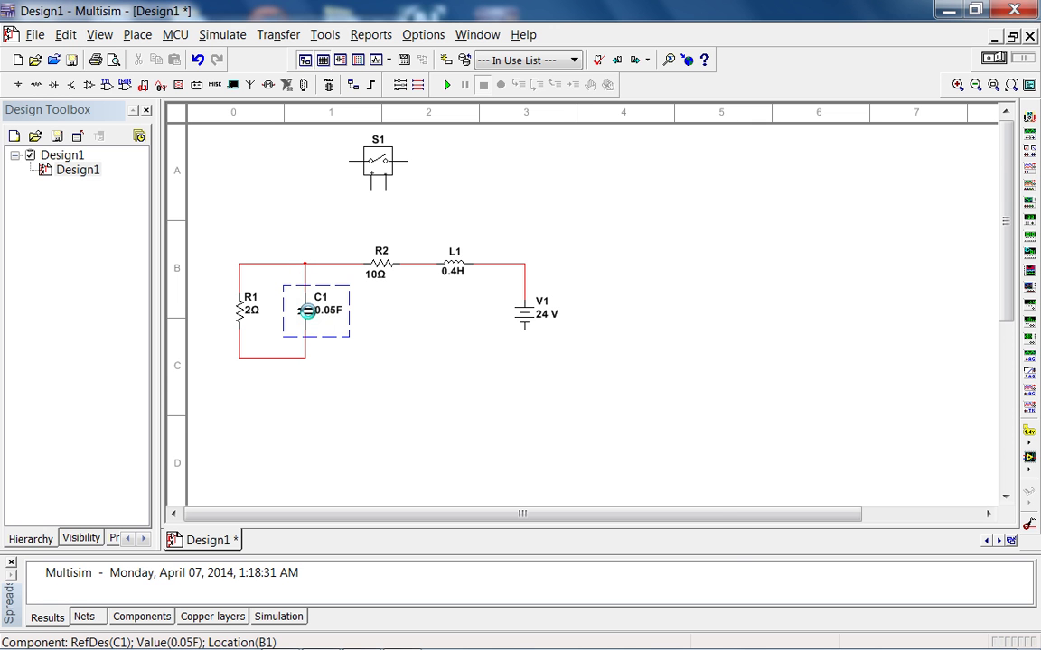
pyautogui.doubleClick(312, 312)
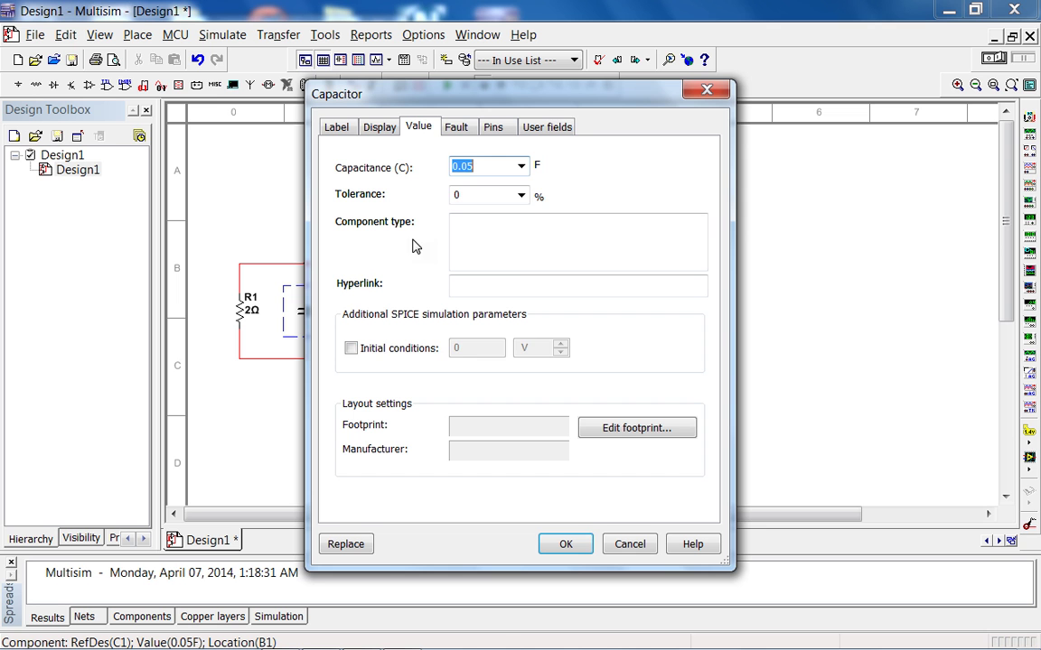
pyautogui.click(384, 349)
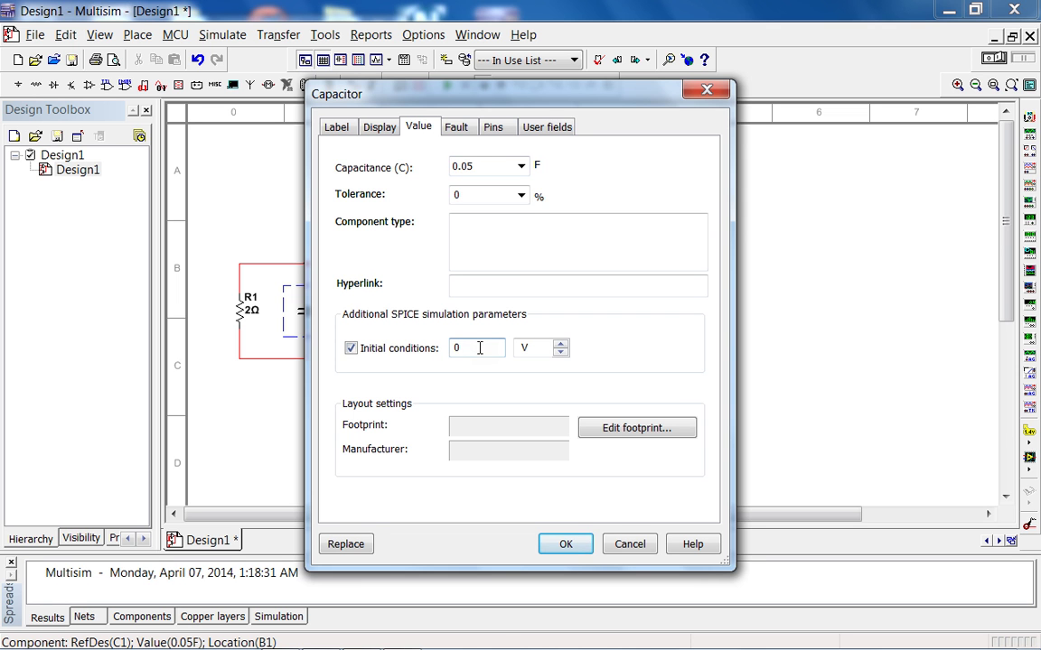
pyautogui.doubleClick(479, 348)
pyautogui.write('4')
pyautogui.press('Return')
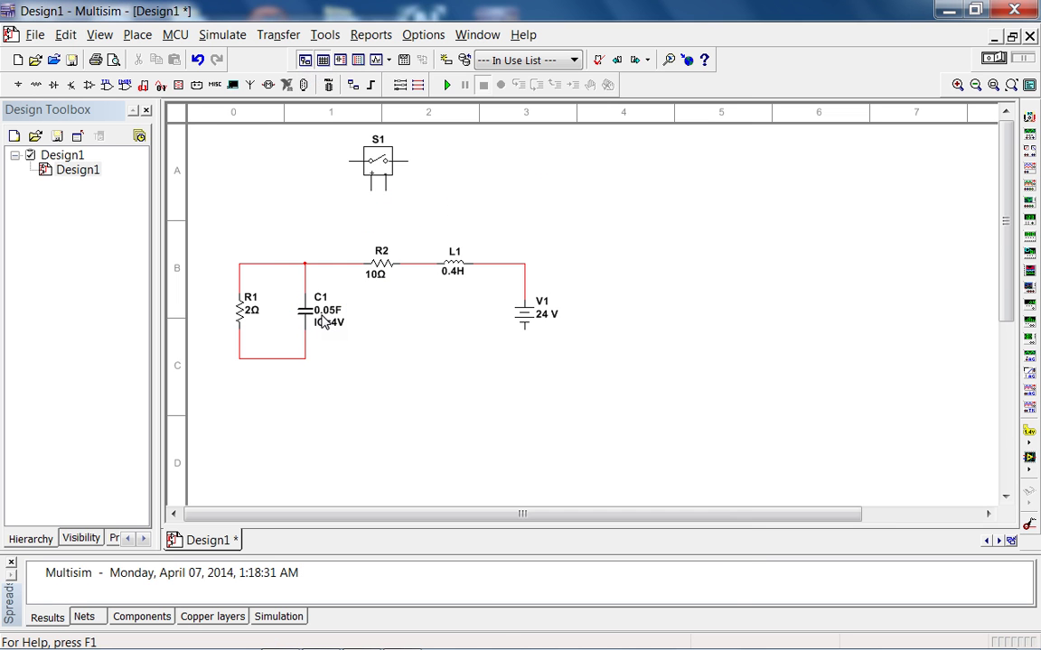
pyautogui.click(298, 307)
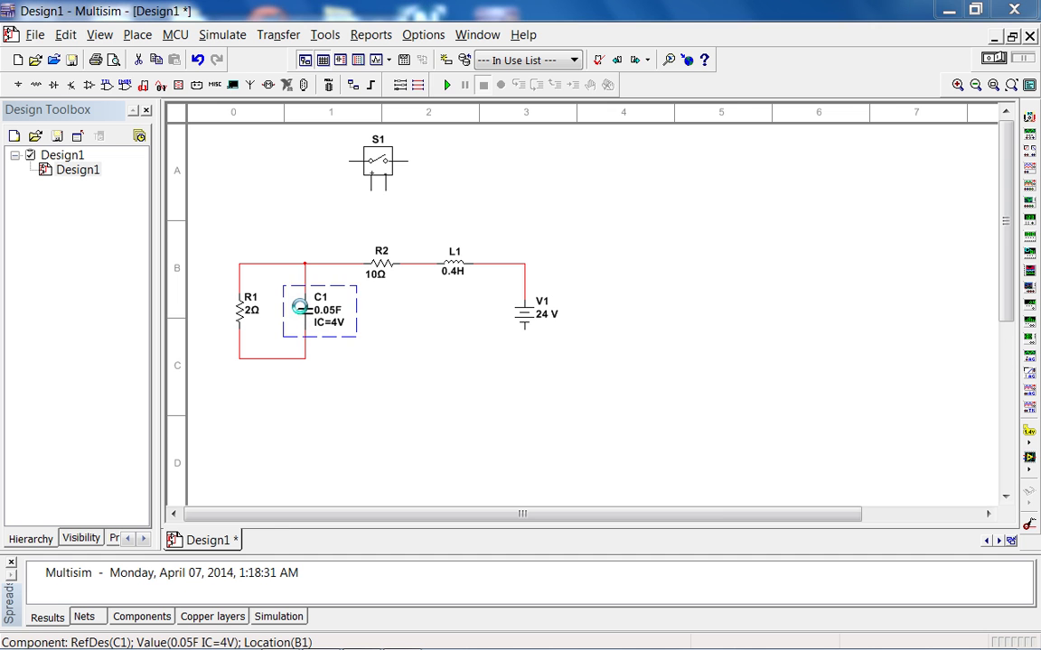
pyautogui.doubleClick(298, 307)
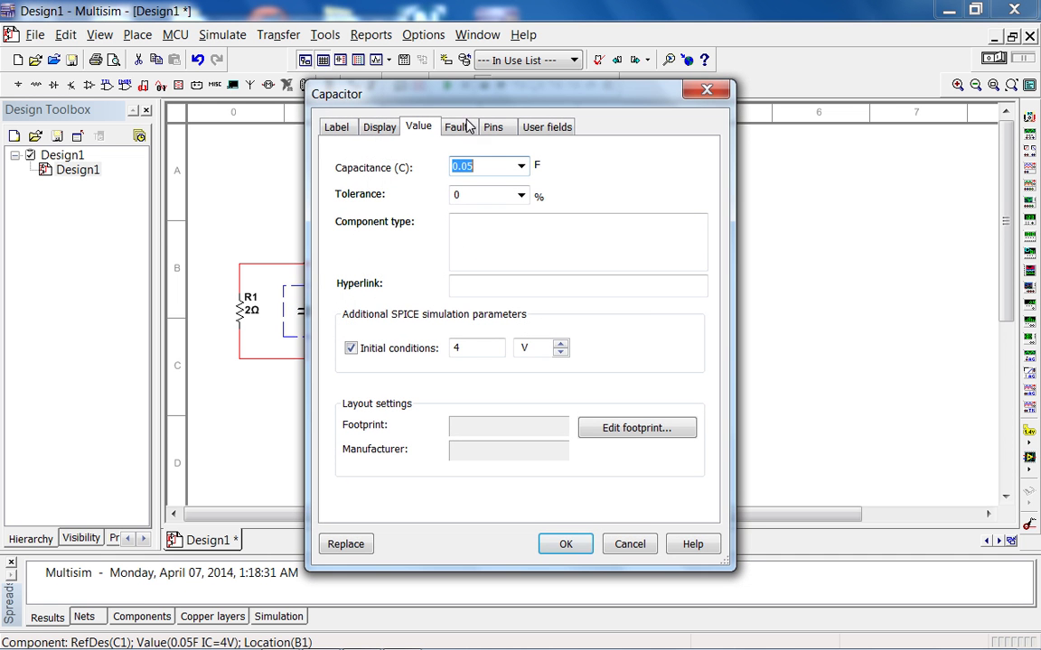
pyautogui.click(623, 546)
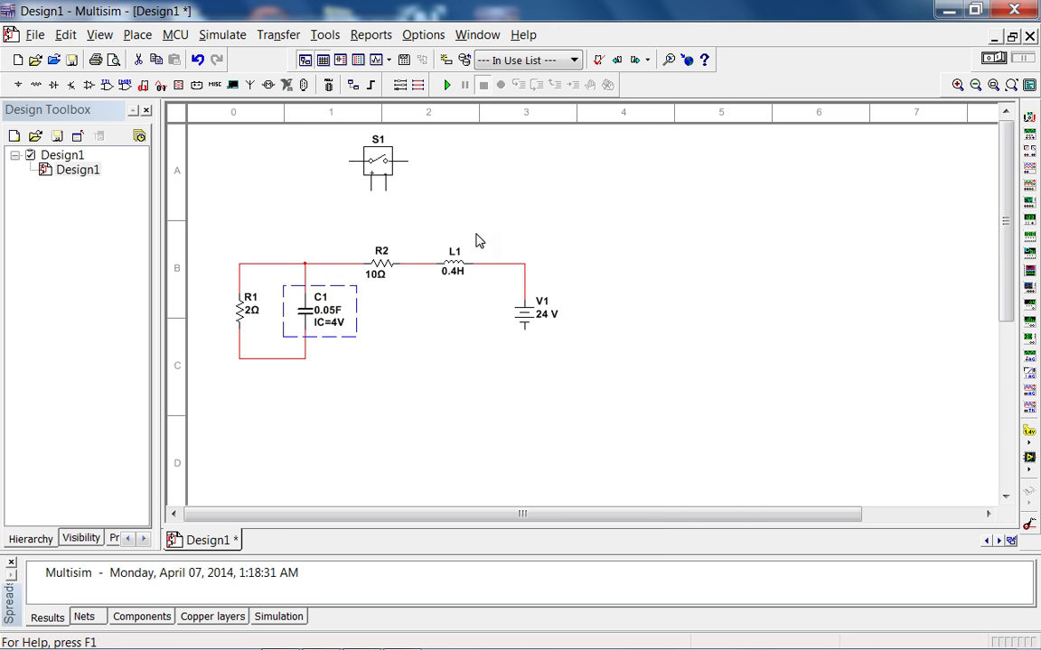
# Enable inductor L1's initial condition and set it to 2 A.
pyautogui.click(449, 263)
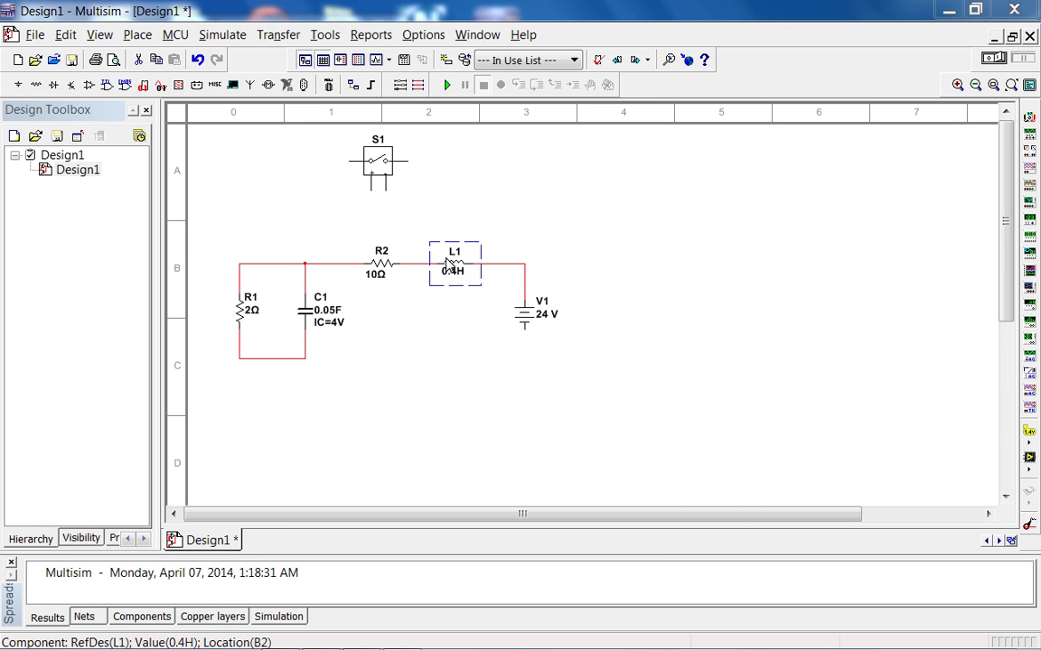
pyautogui.doubleClick(449, 264)
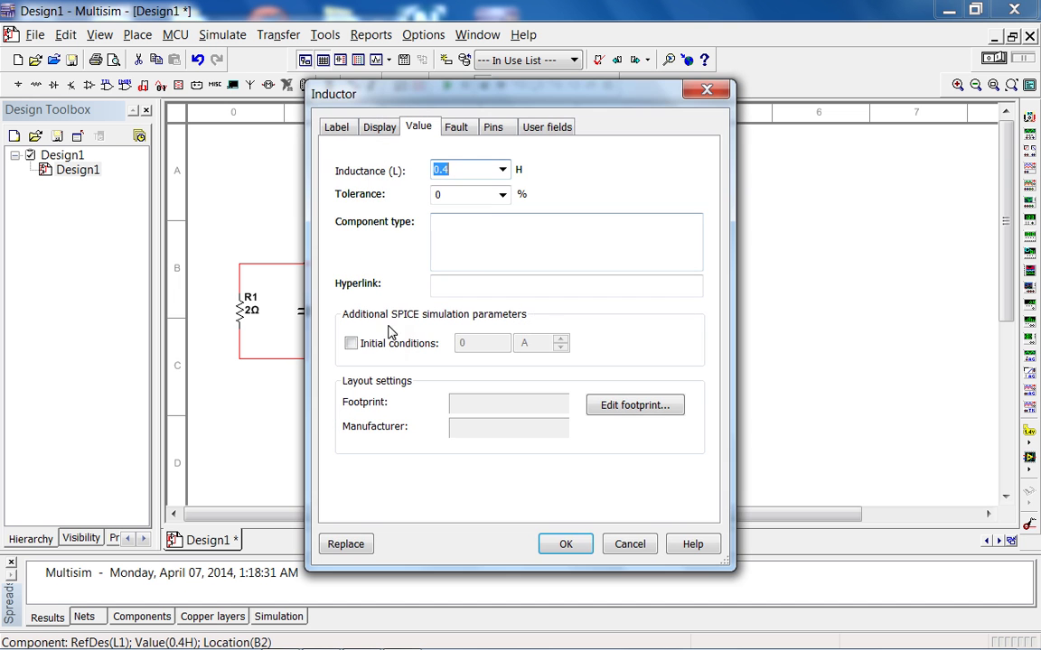
pyautogui.click(417, 345)
pyautogui.doubleClick(485, 346)
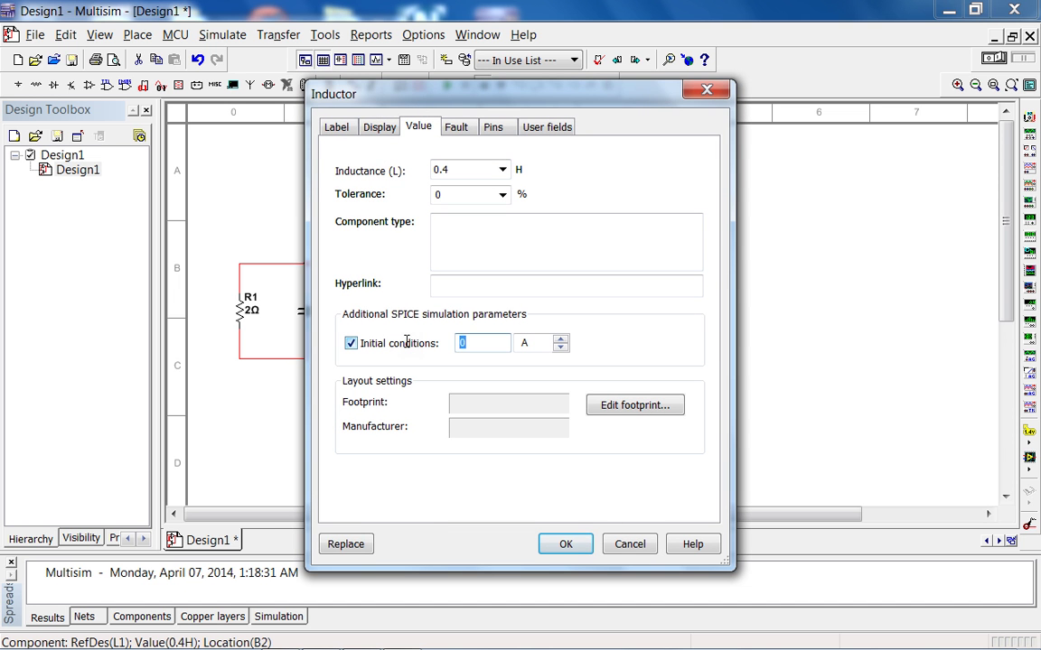
pyautogui.write('2')
pyautogui.press('Return')
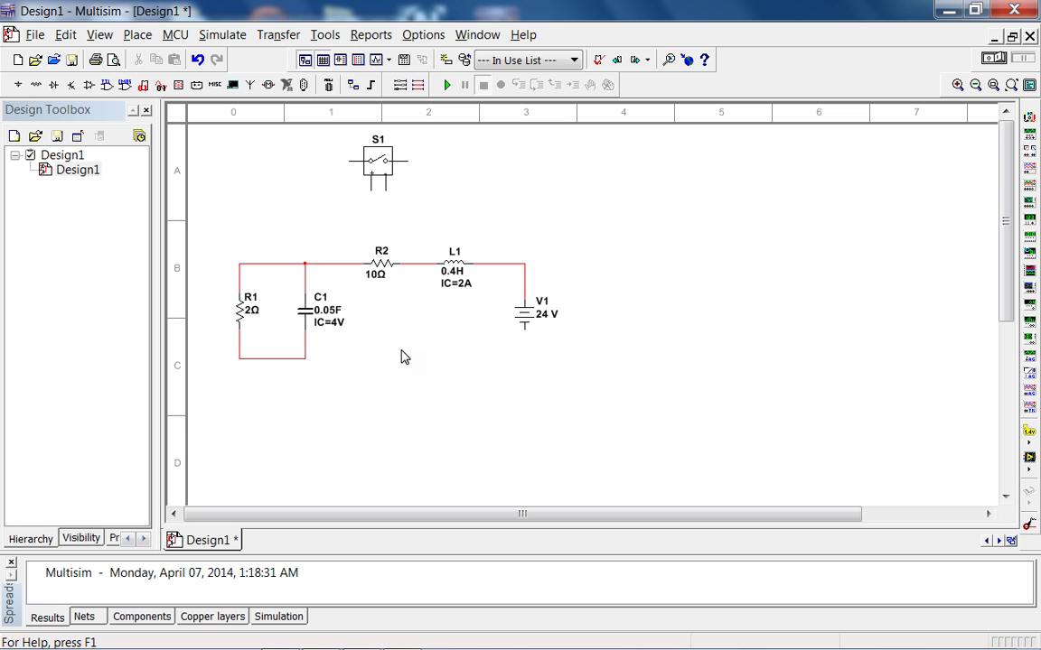
# Complete the bottom wire between V1's negative terminal and C1's lower node, and attach a GROUND component from Sources to that wire.
pyautogui.click(305, 359)
pyautogui.rightClick(493, 199)
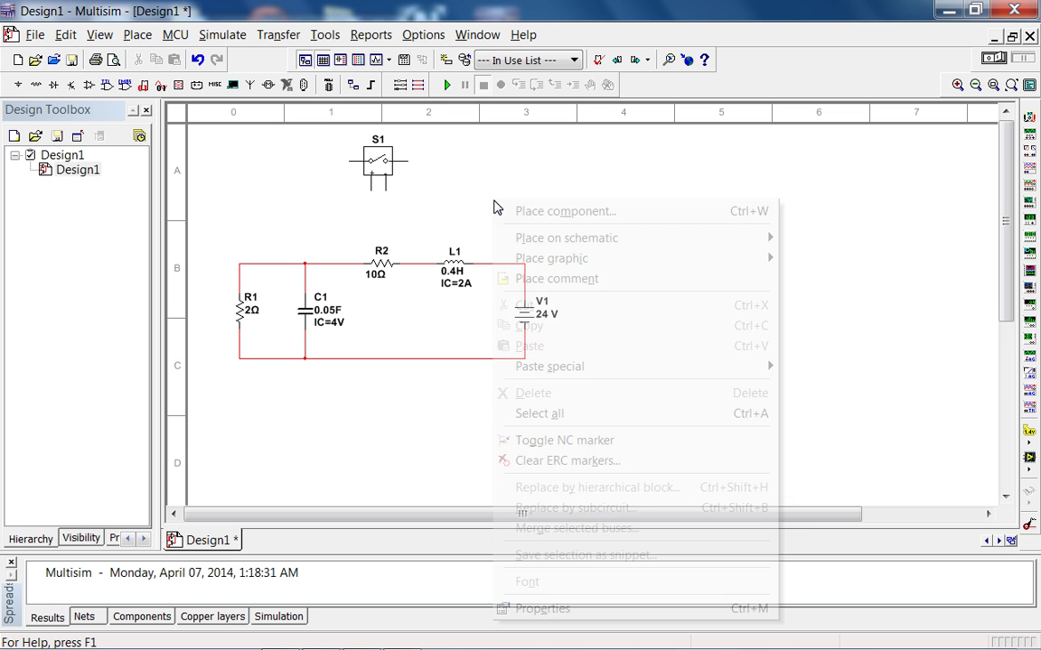
pyautogui.click(522, 215)
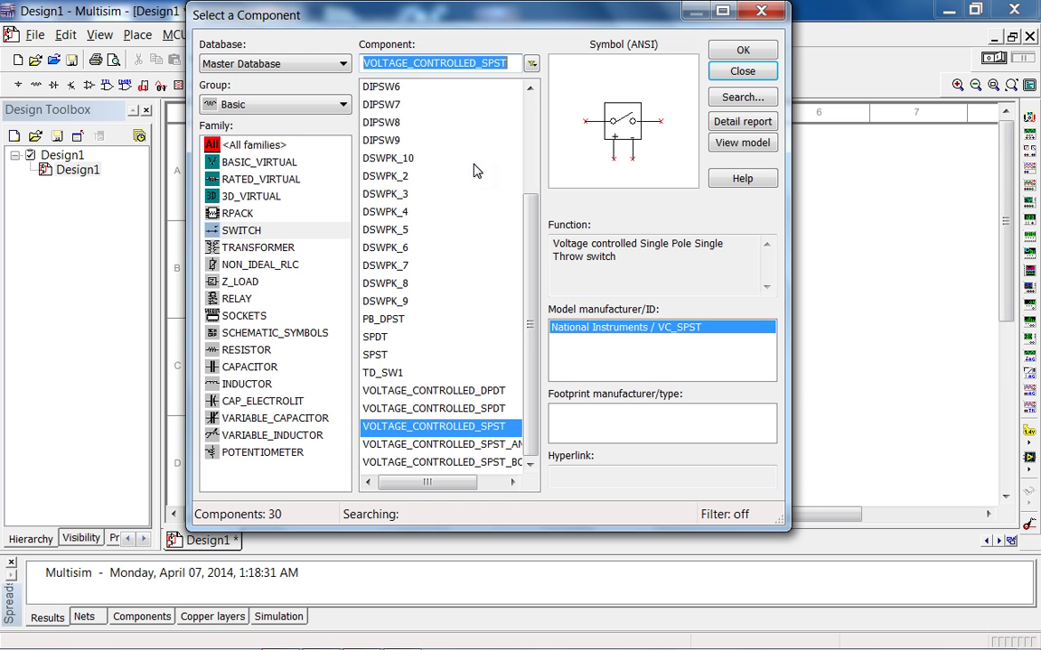
pyautogui.click(327, 109)
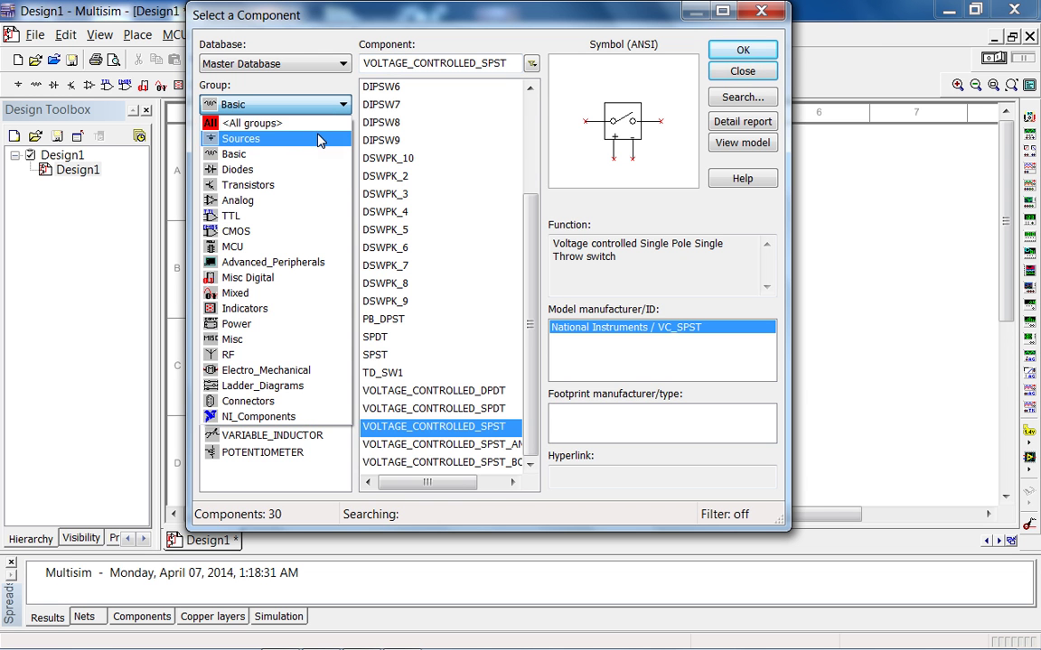
pyautogui.click(318, 138)
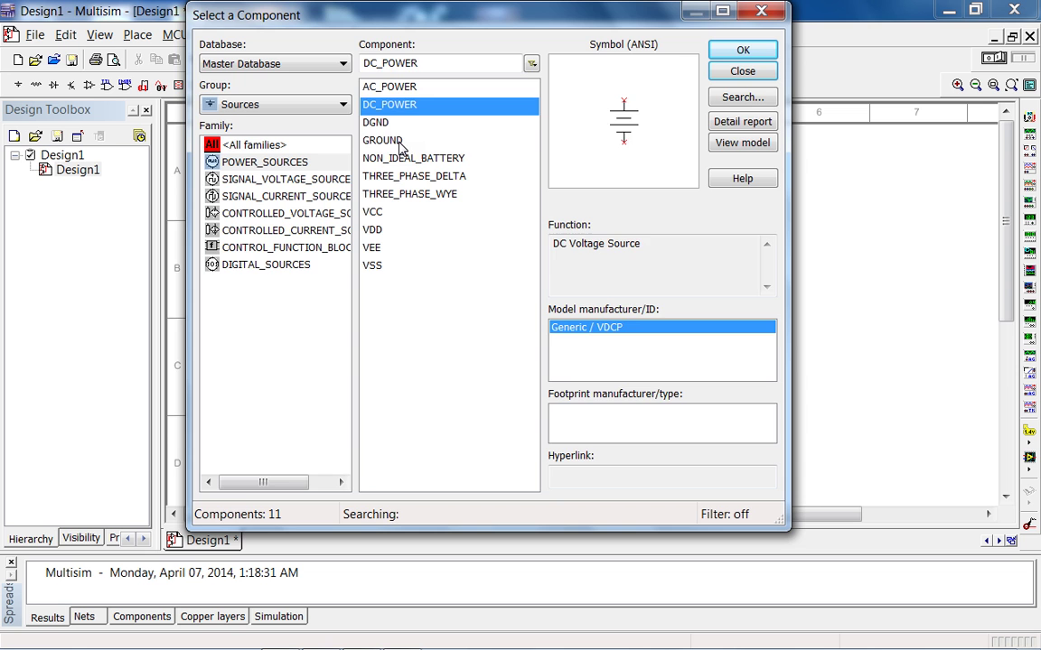
pyautogui.click(400, 141)
pyautogui.click(741, 50)
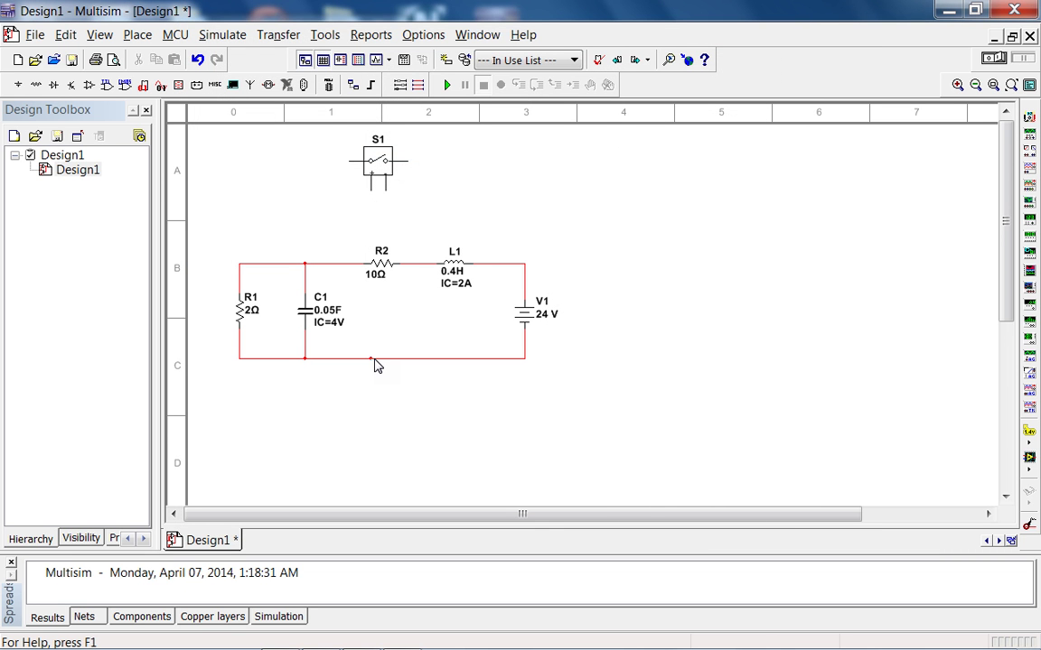
pyautogui.click(374, 360)
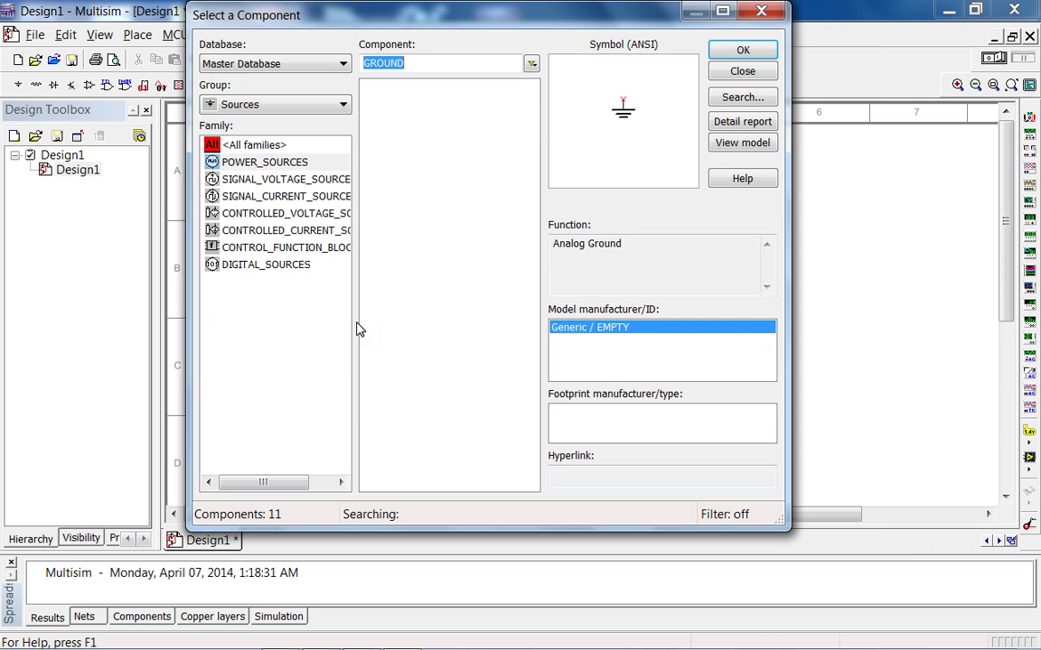
# Place a STEP_VOLTAGE source from the signal voltage sources near switch S1 and rotate it horizontal with its positive terminal facing left.
pyautogui.click(262, 179)
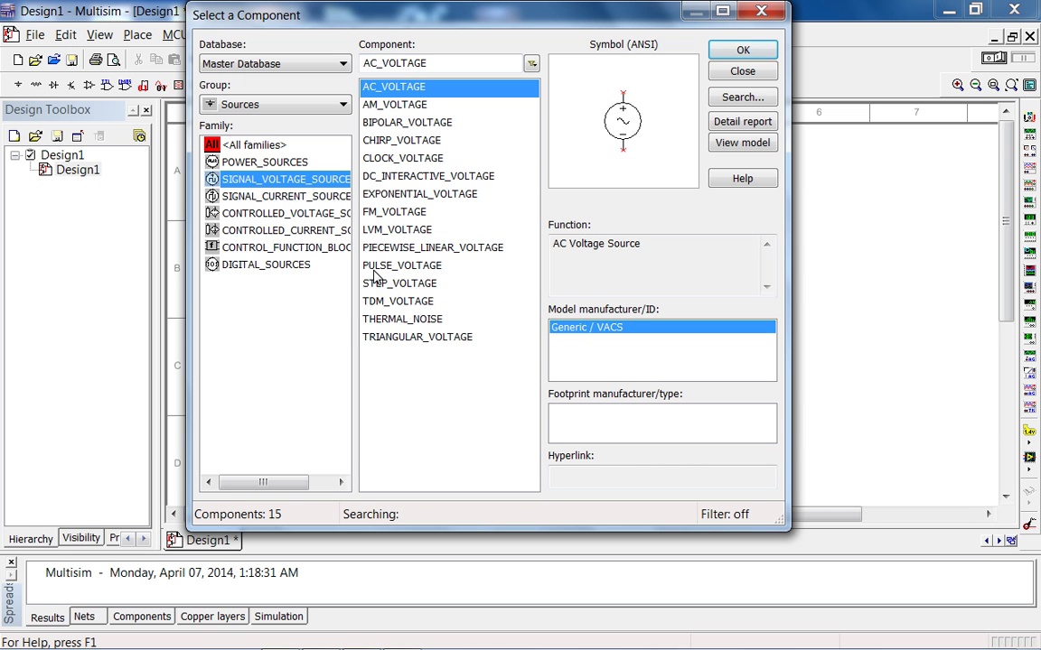
pyautogui.click(380, 285)
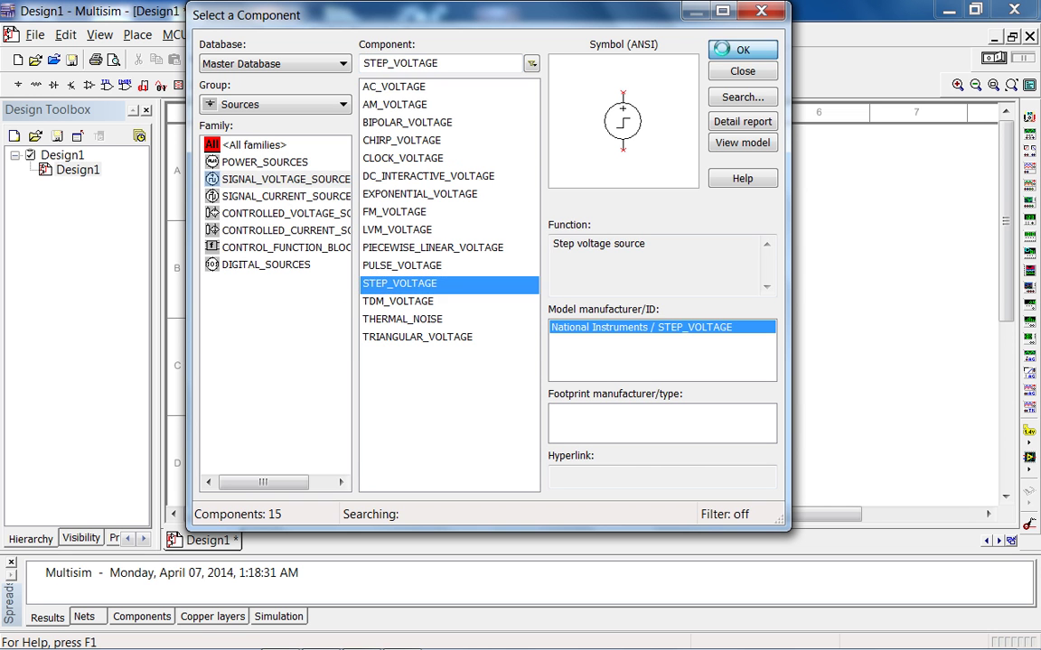
pyautogui.click(742, 50)
pyautogui.click(435, 230)
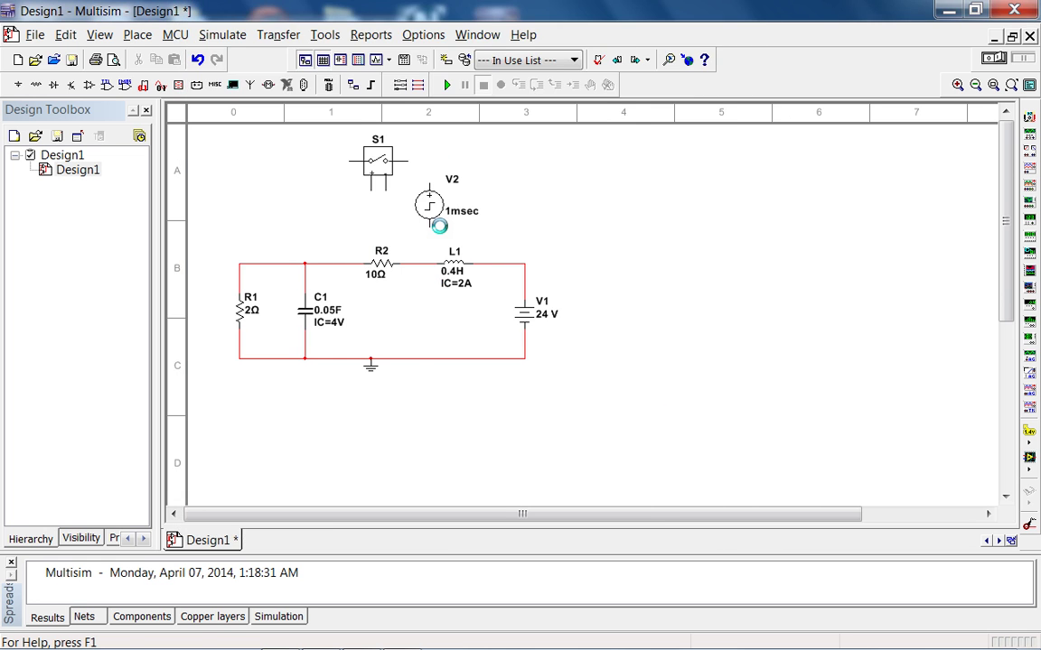
pyautogui.click(743, 72)
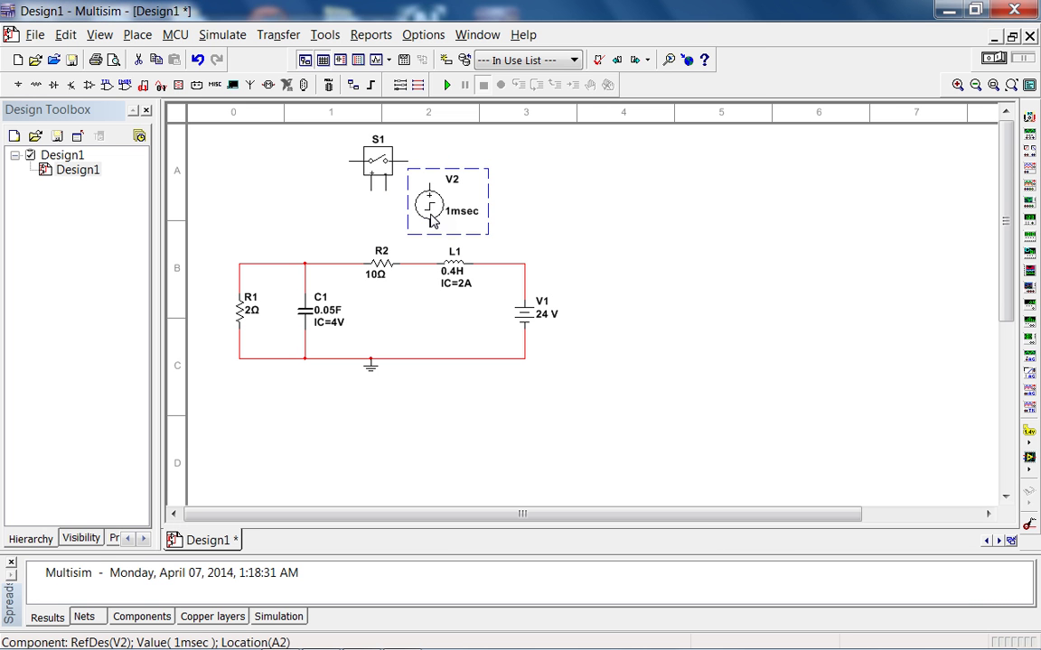
pyautogui.hotkey('ctrl', 'r')
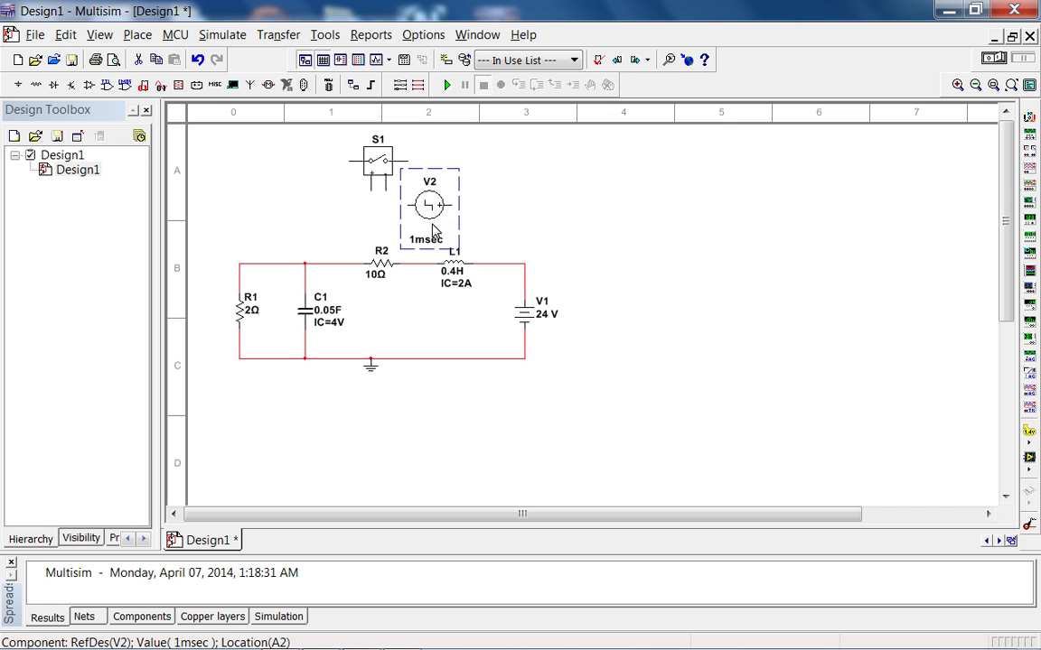
pyautogui.hotkey('ctrl', 'r')
pyautogui.hotkey('ctrl', 'r')
pyautogui.click(491, 217)
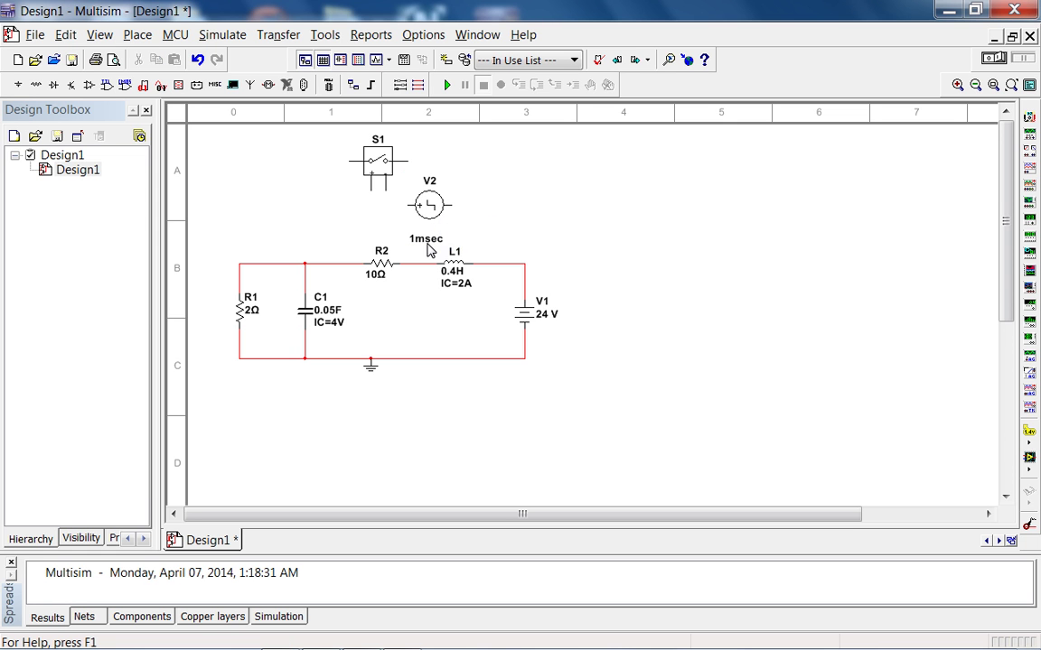
# Move step source V2 directly beneath switch S1 and above R2, and raise S1 slightly.
pyautogui.moveTo(428, 246); pyautogui.dragTo(384, 226)
pyautogui.click(394, 212)
pyautogui.click(355, 245)
pyautogui.click(311, 211)
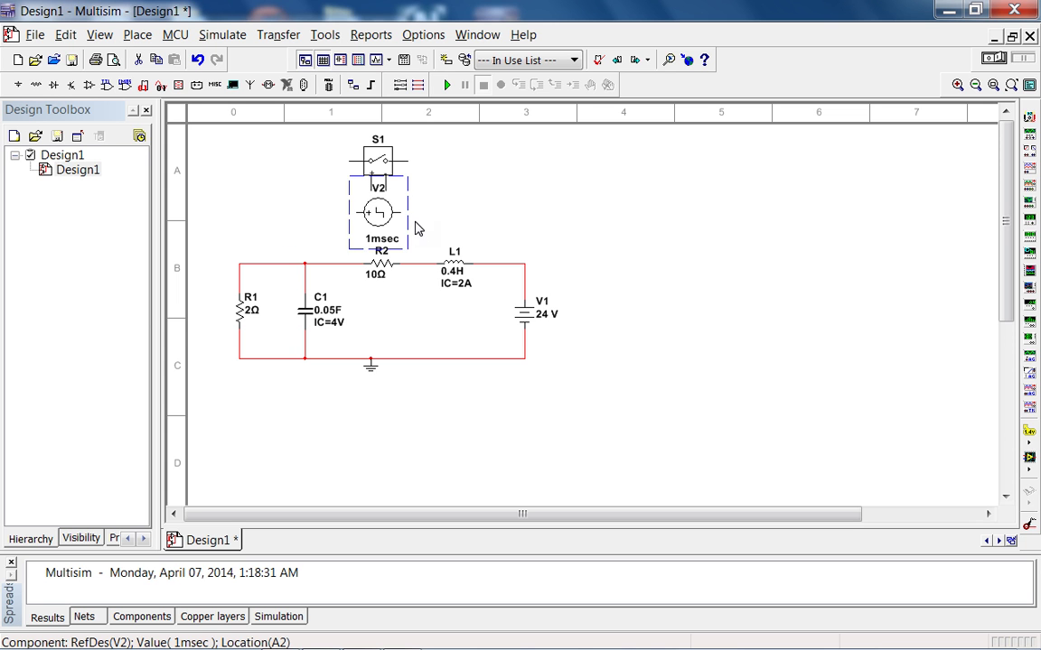
pyautogui.click(379, 161)
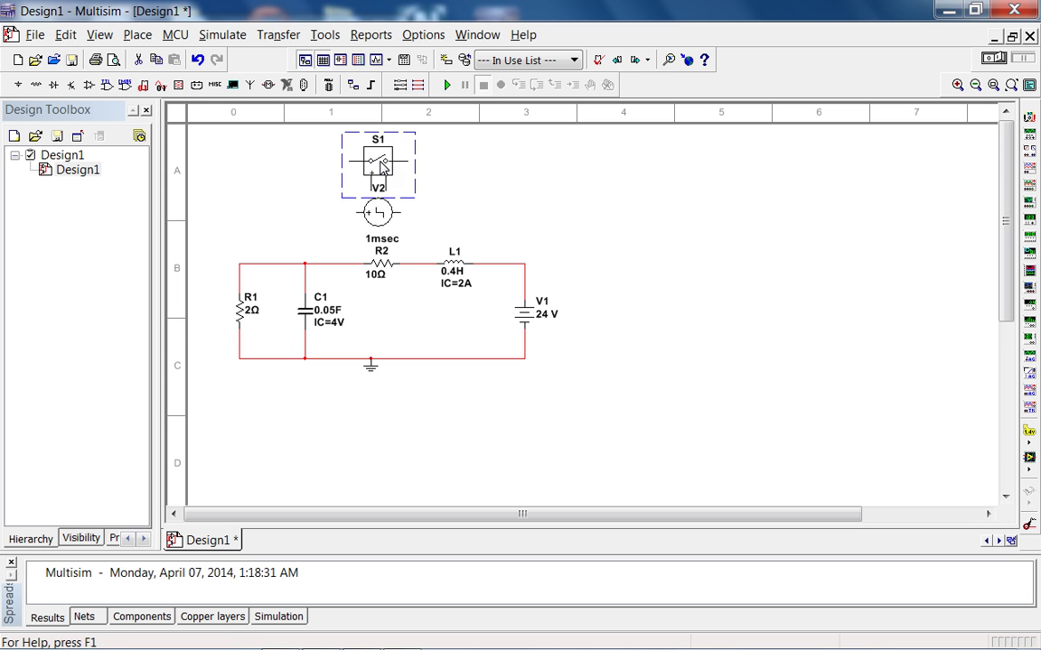
pyautogui.click(244, 158)
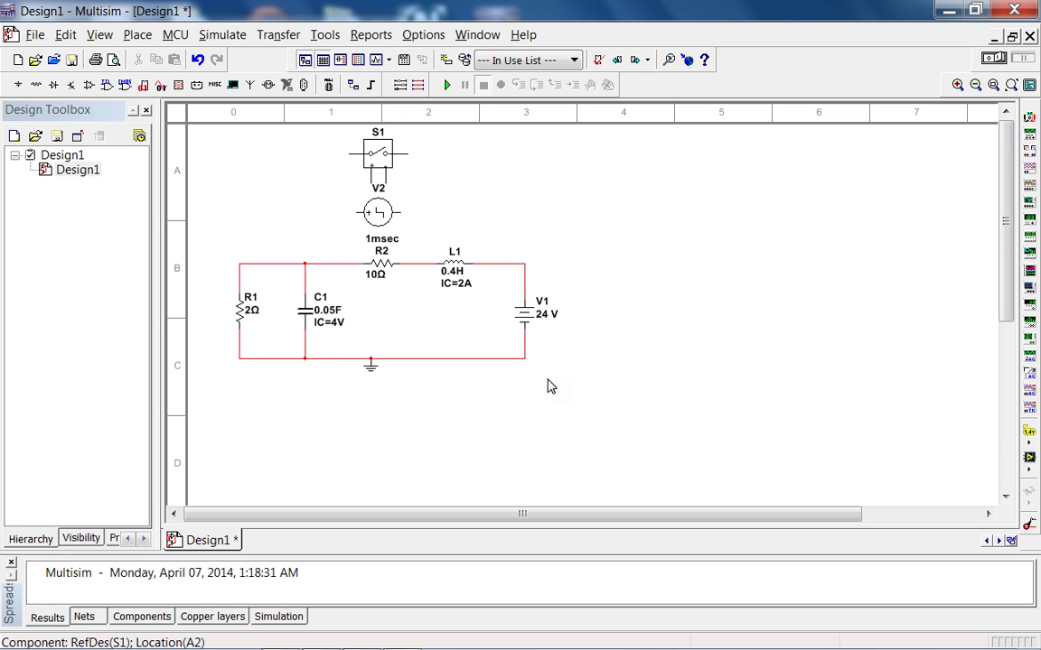
# Shift the whole circuit down and to the right on the sheet, and space S1 and V2 so they align above R2.
pyautogui.moveTo(548, 383); pyautogui.dragTo(214, 150)
pyautogui.moveTo(386, 153); pyautogui.dragTo(453, 218)
pyautogui.click(529, 218)
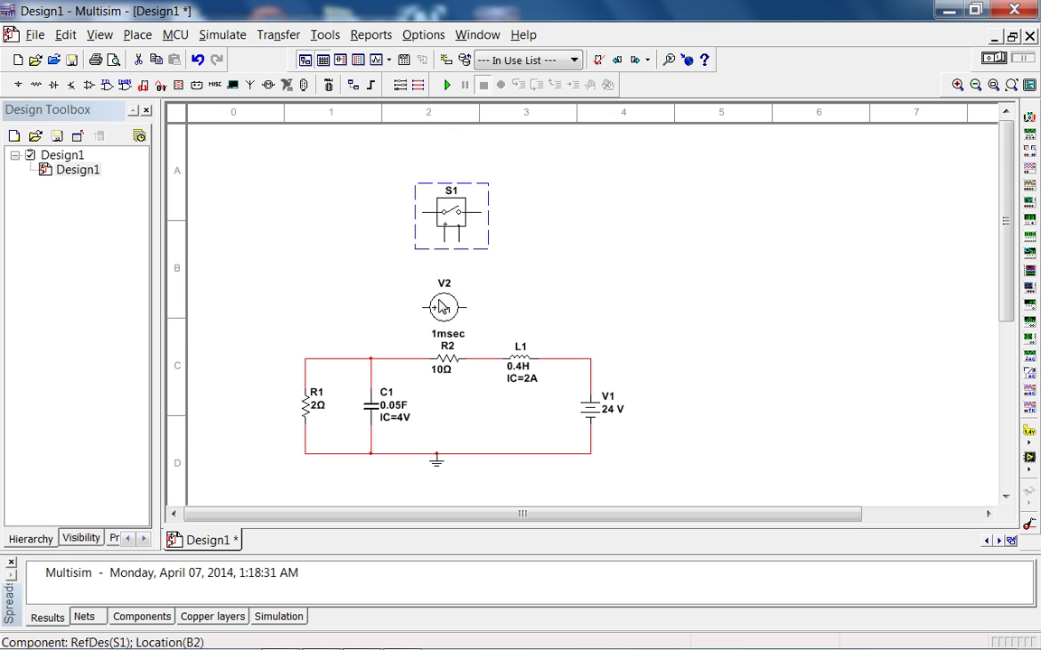
pyautogui.moveTo(443, 307); pyautogui.dragTo(443, 292)
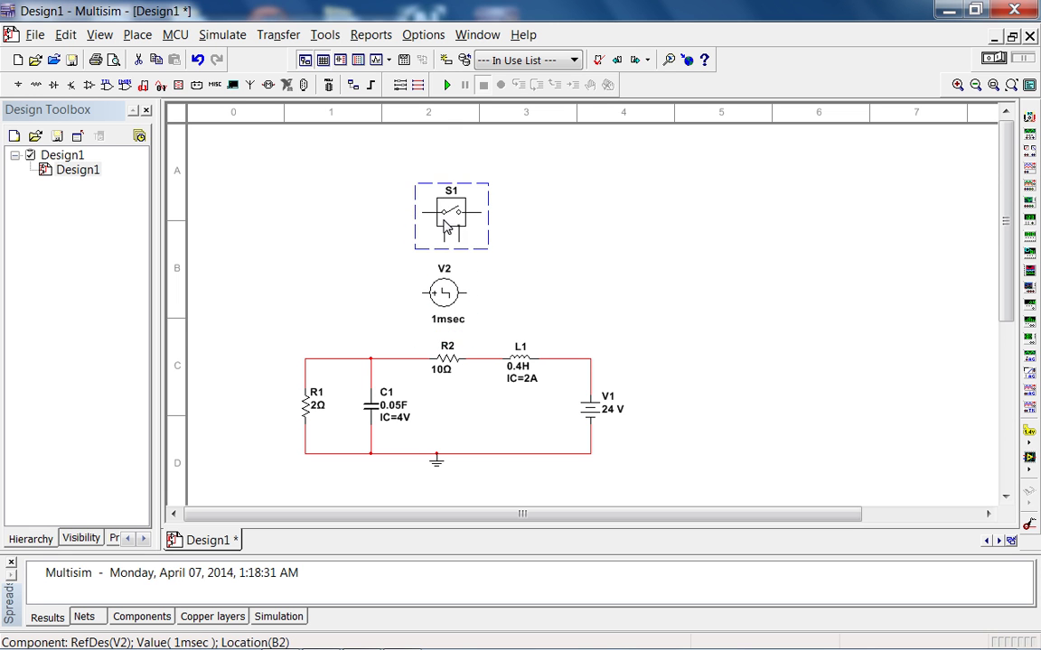
pyautogui.moveTo(444, 228); pyautogui.dragTo(436, 227)
pyautogui.click(421, 299)
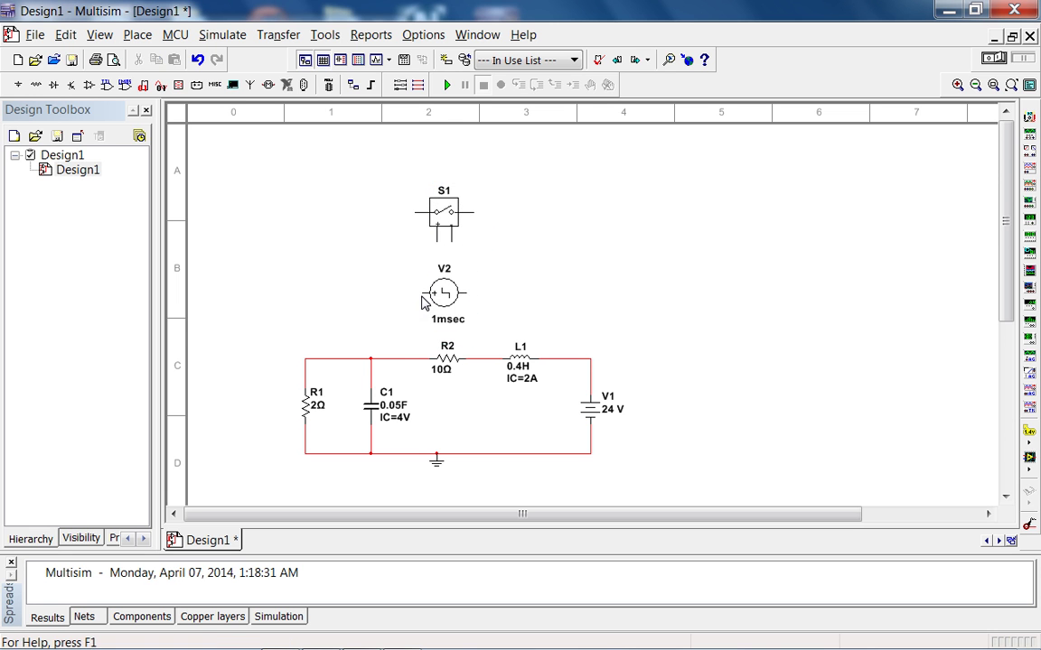
# Try wiring step source V2 across the two contact terminals of switch S1.
pyautogui.click(421, 293)
pyautogui.click(416, 214)
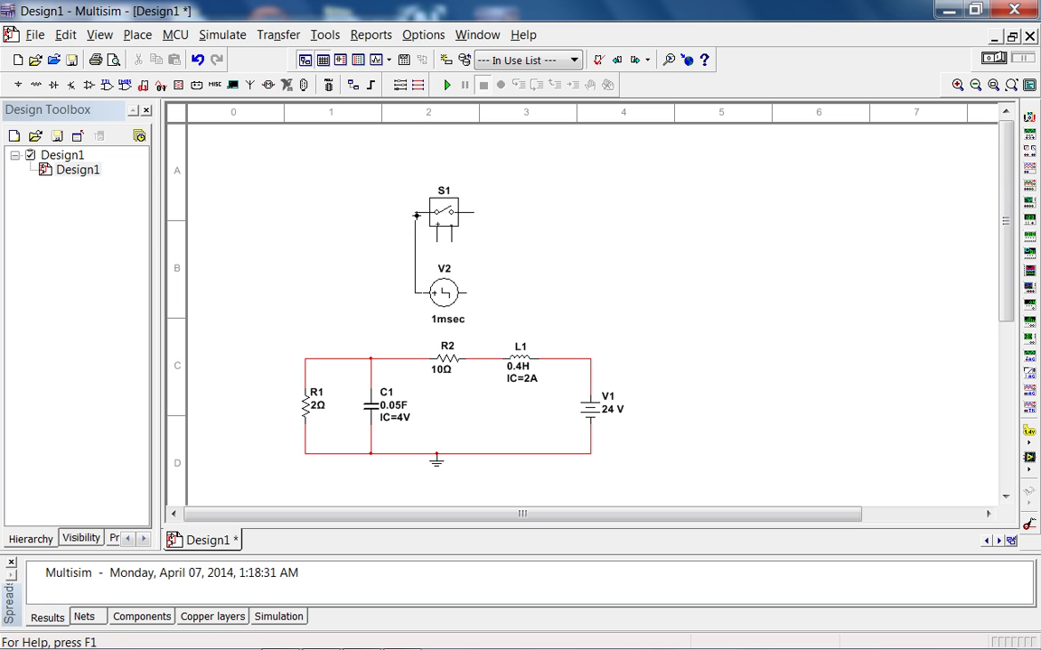
pyautogui.click(470, 214)
pyautogui.click(471, 294)
# Delete the wire between C1's upper node and R2, and try to route R2's free end to switch S1.
pyautogui.click(393, 360)
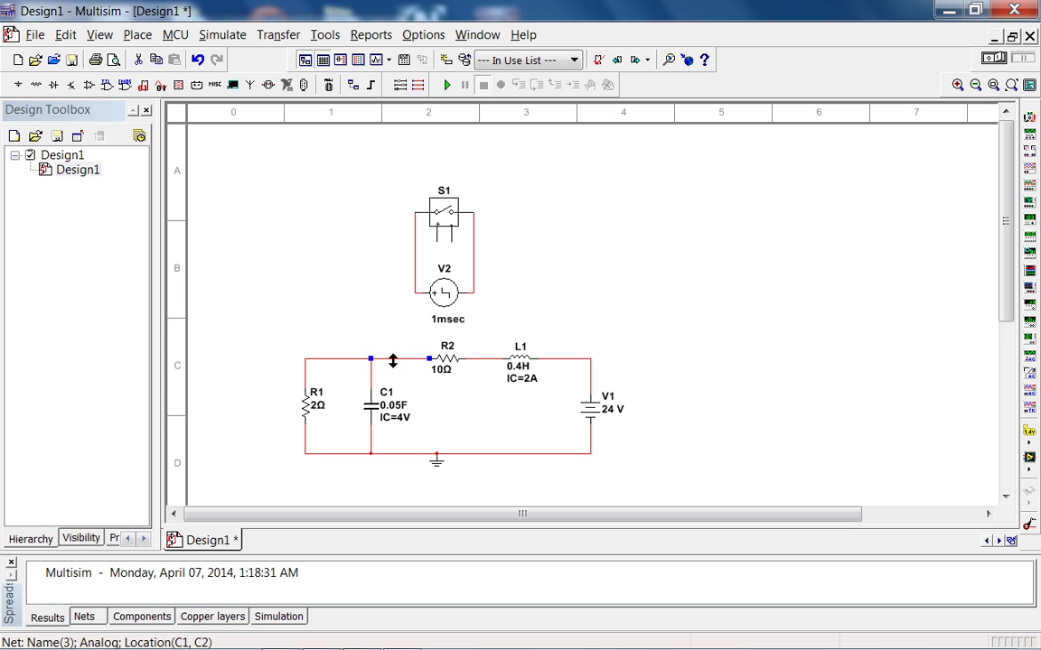
pyautogui.press('Delete')
pyautogui.click(428, 360)
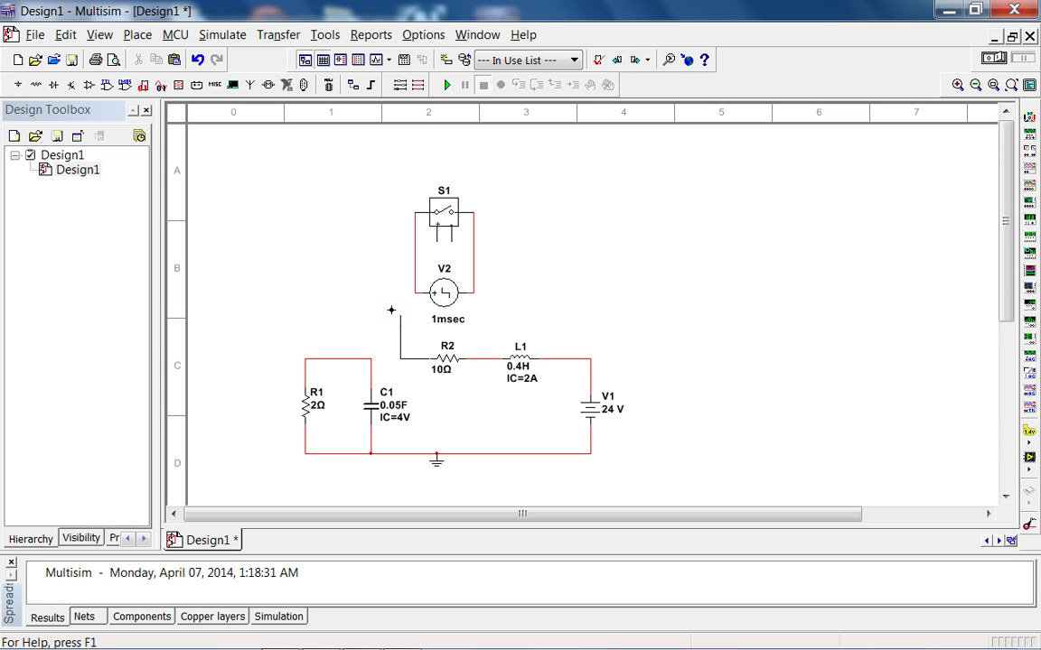
pyautogui.moveTo(390, 255); pyautogui.dragTo(395, 209)
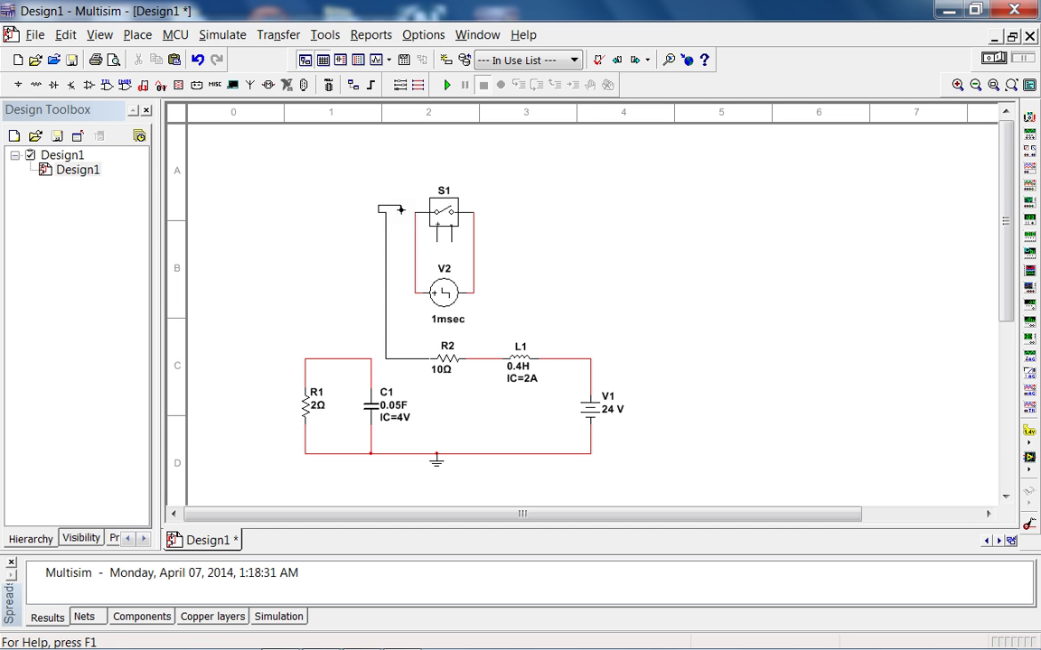
pyautogui.press('Escape')
# Replace the wire between S1's left contact and V2 with one to C1's upper node, and connect R2 to that node.
pyautogui.click(415, 248)
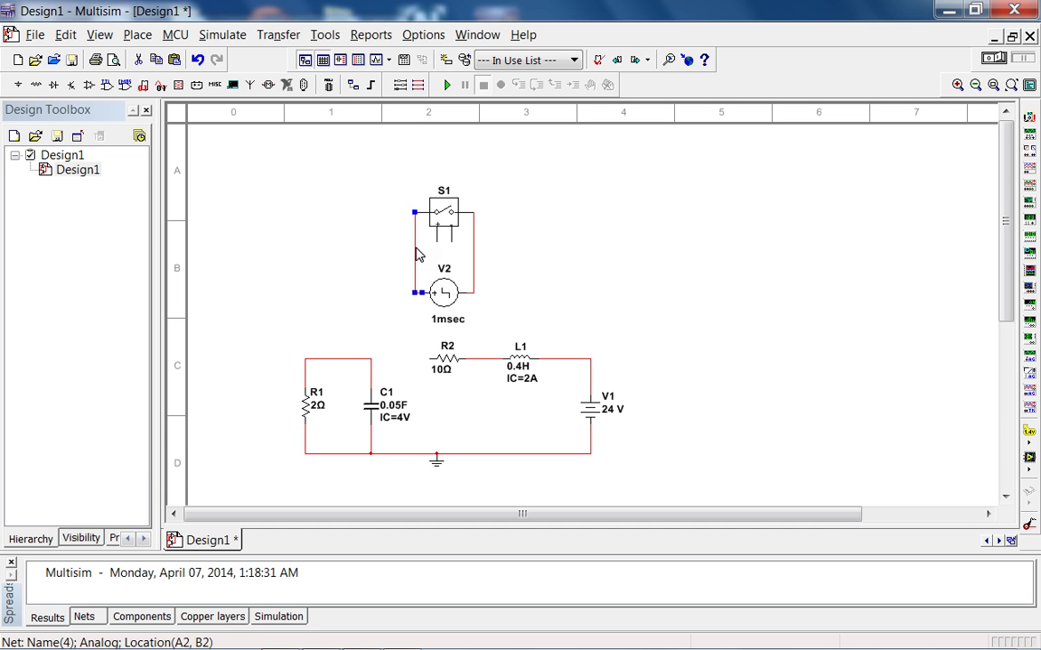
pyautogui.press('Delete')
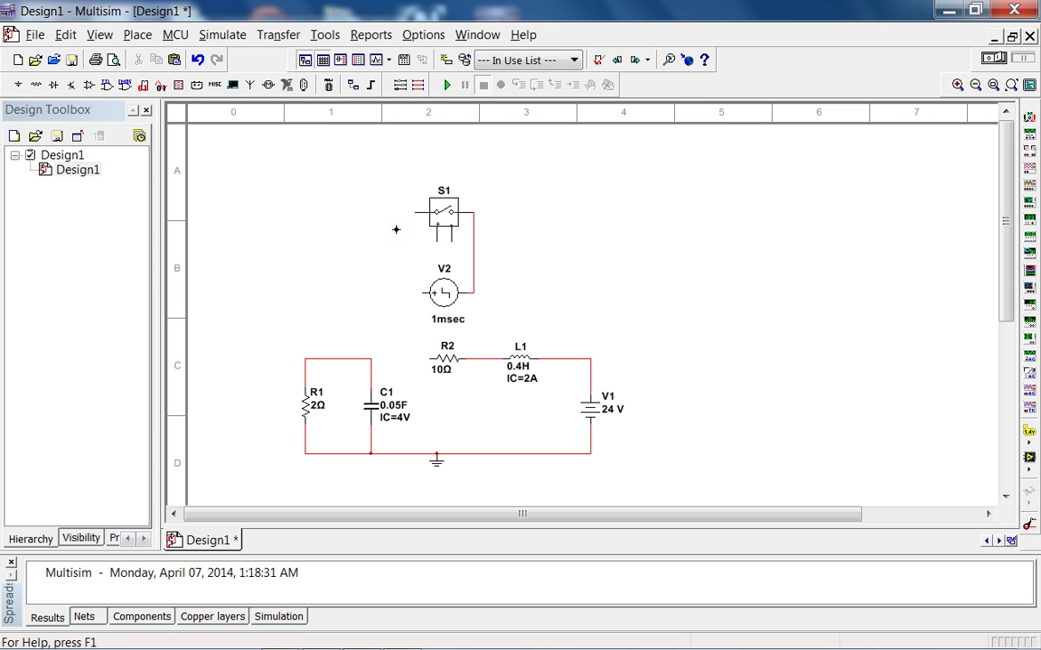
pyautogui.click(417, 214)
pyautogui.click(371, 359)
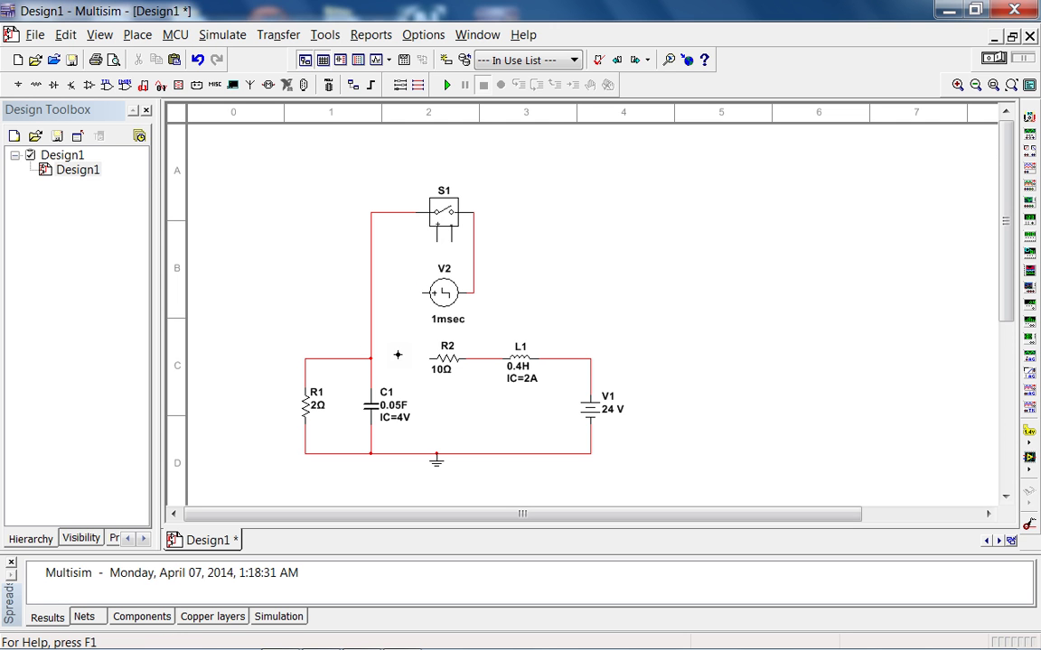
pyautogui.click(430, 359)
pyautogui.click(373, 357)
# Replace the wire between S1's right contact and V2 with one to the node between R2 and L1.
pyautogui.click(473, 263)
pyautogui.press('Delete')
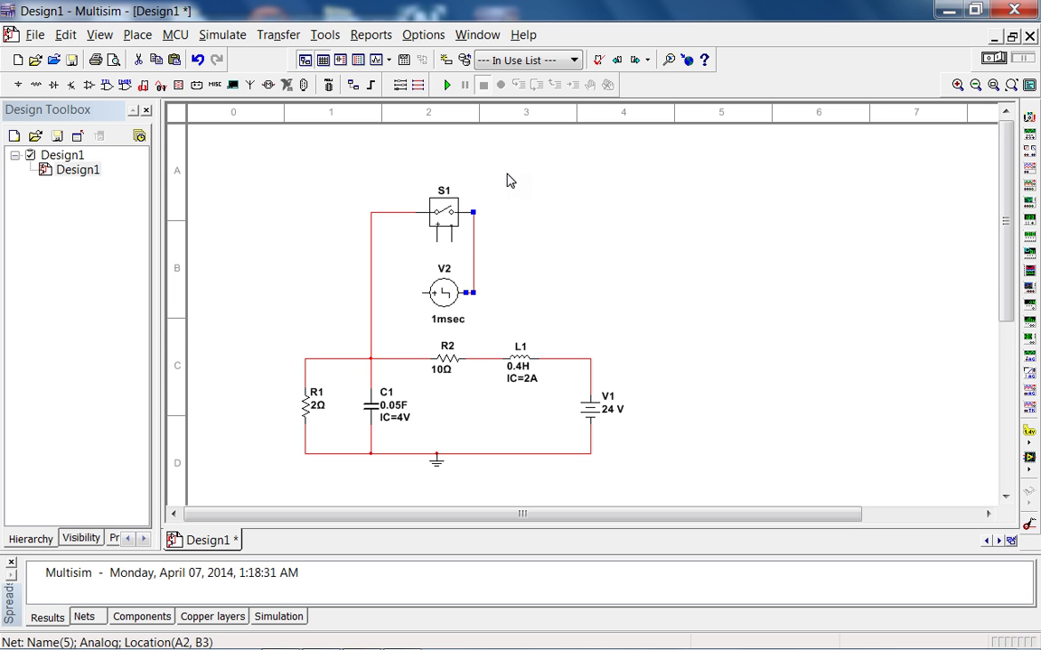
pyautogui.click(473, 214)
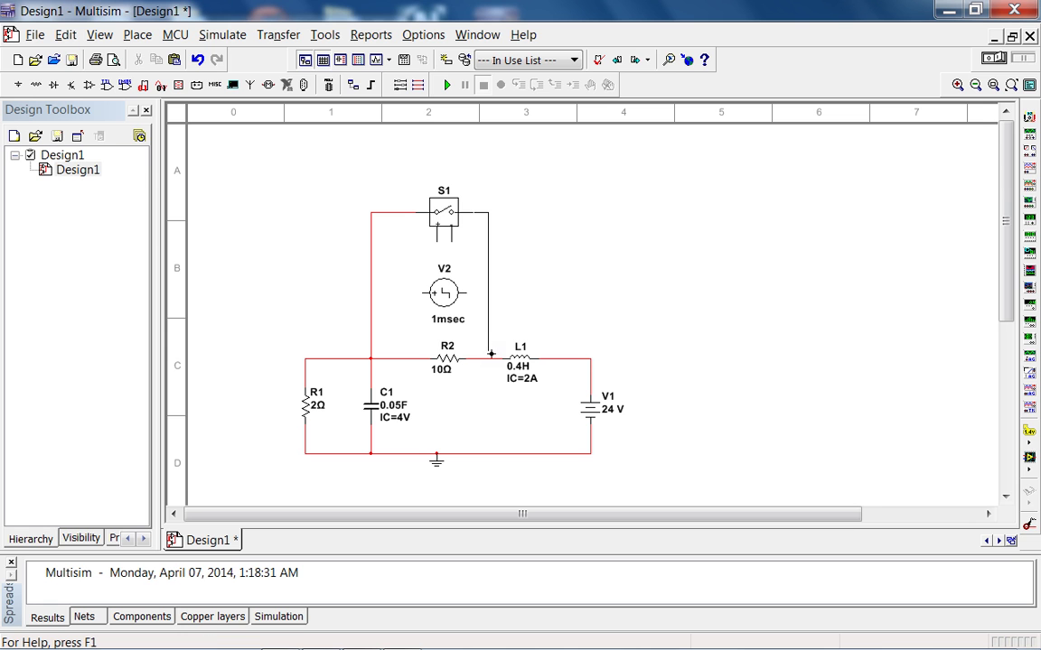
pyautogui.click(494, 358)
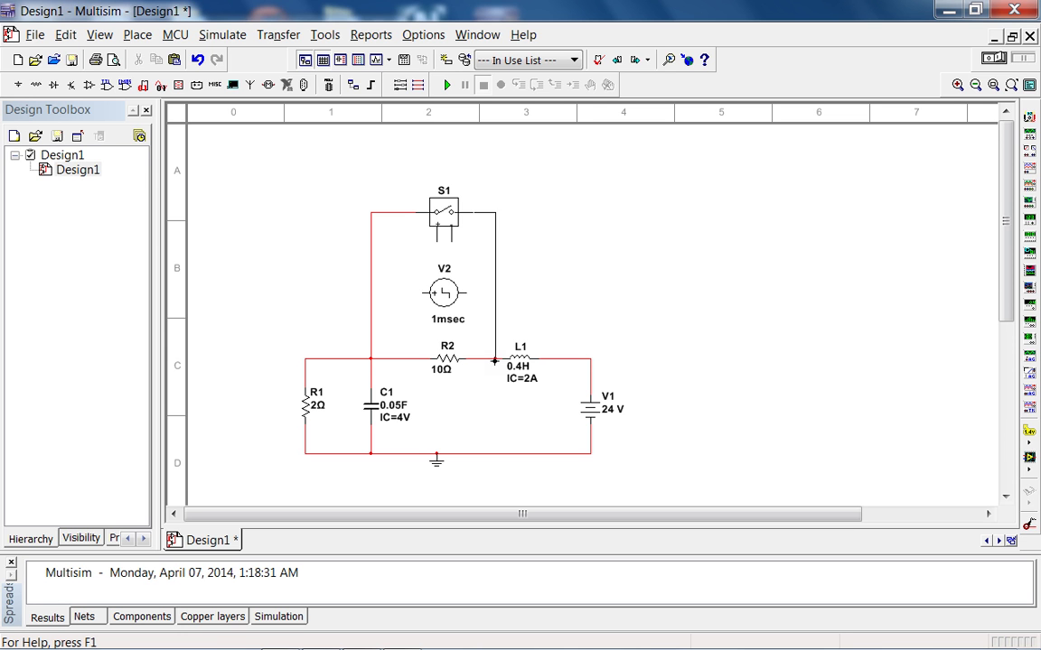
# Try connecting the terminals of V2 to the vertical wires on either side of it.
pyautogui.click(465, 292)
pyautogui.click(497, 292)
pyautogui.click(369, 292)
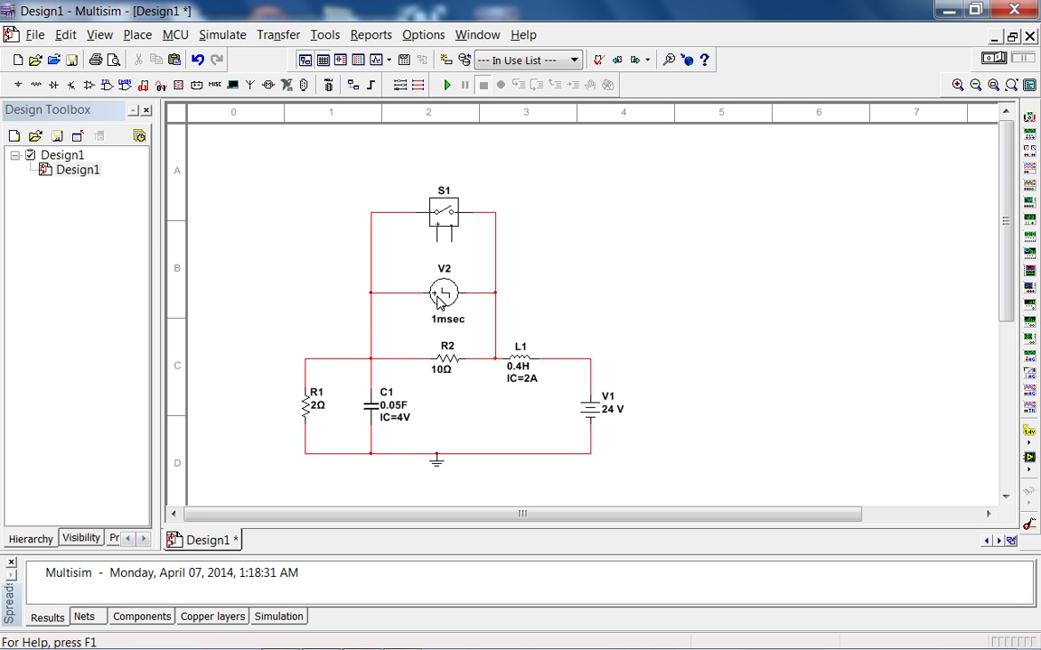
pyautogui.click(402, 294)
pyautogui.press('Delete')
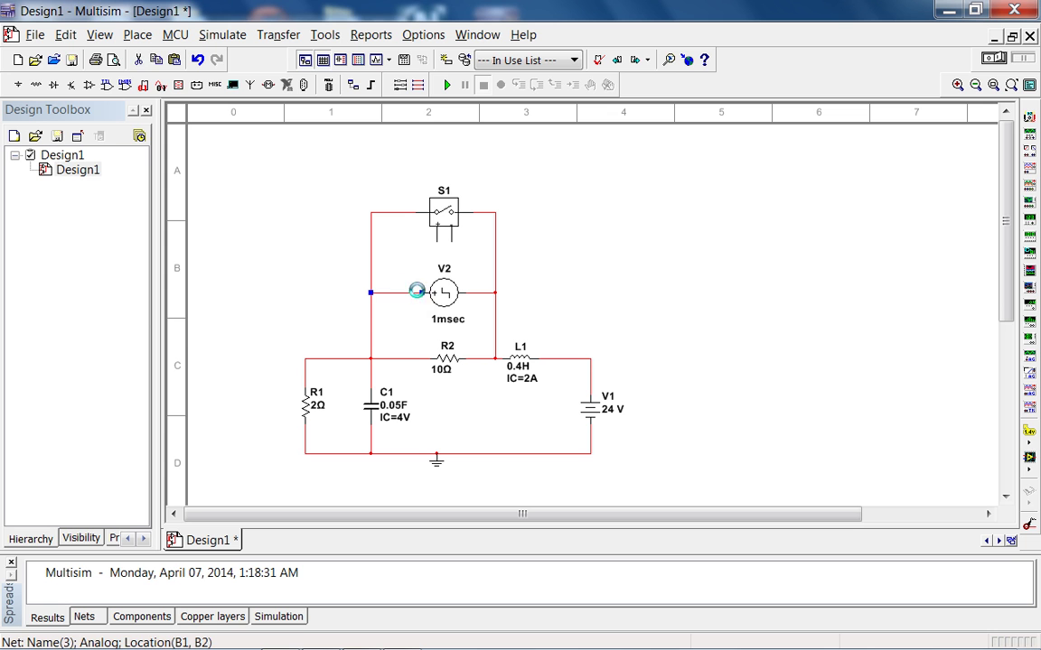
# Wire V2 to switch S1's control terminals, positive to positive and negative to negative.
pyautogui.click(434, 244)
pyautogui.click(423, 292)
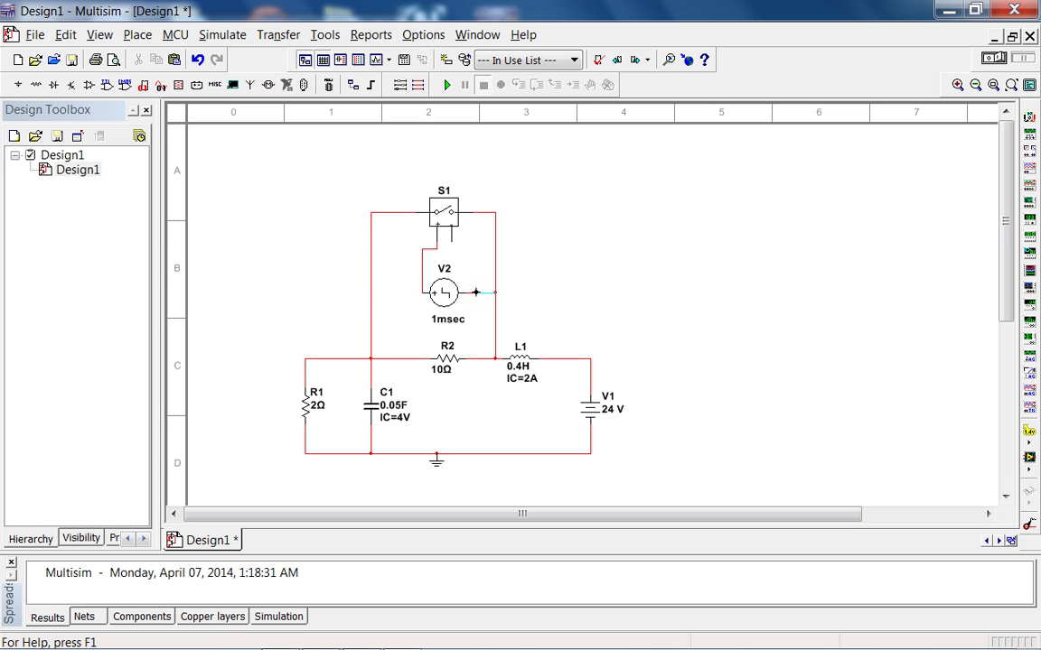
pyautogui.click(480, 295)
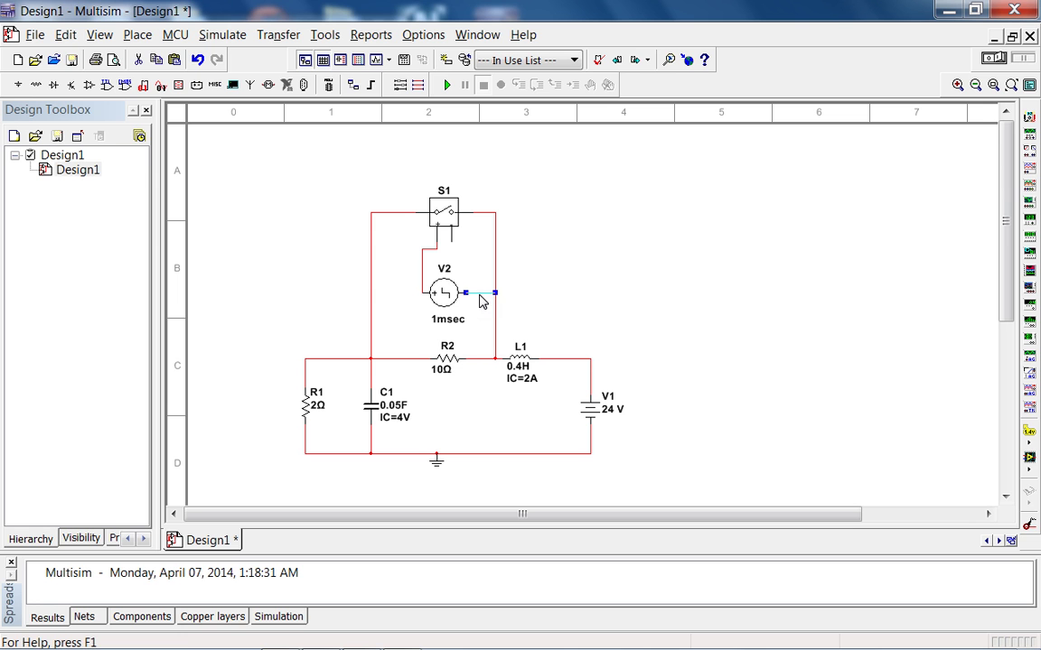
pyautogui.click(463, 294)
pyautogui.click(453, 244)
# Set step source V2's step time to 1 nsec and its output rise/fall time to 10 psec.
pyautogui.click(438, 298)
pyautogui.doubleClick(437, 298)
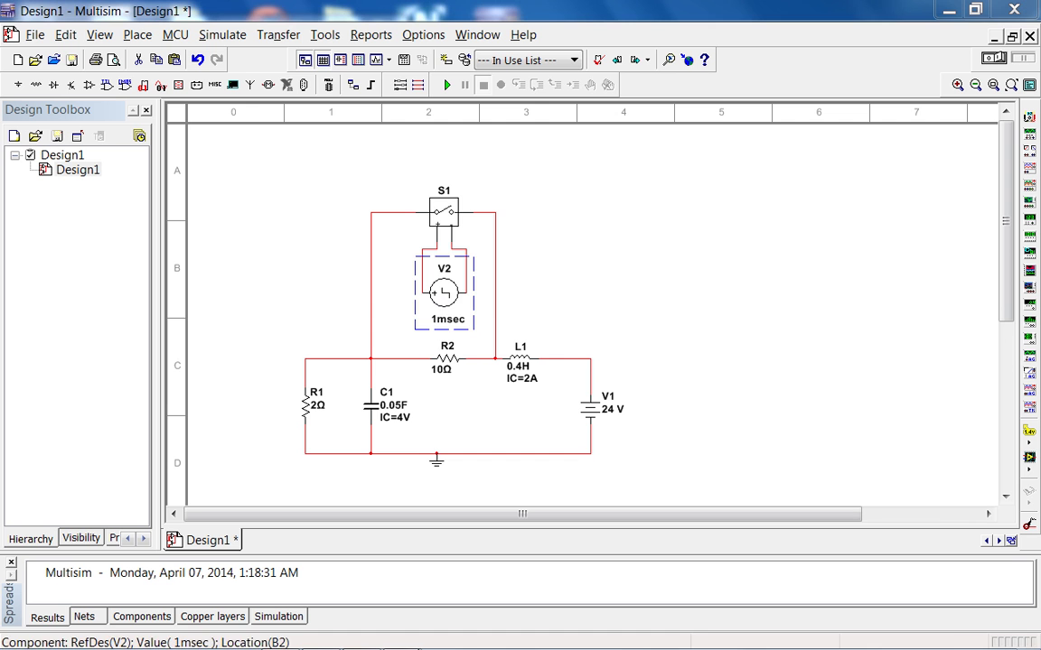
pyautogui.moveTo(402, 636)
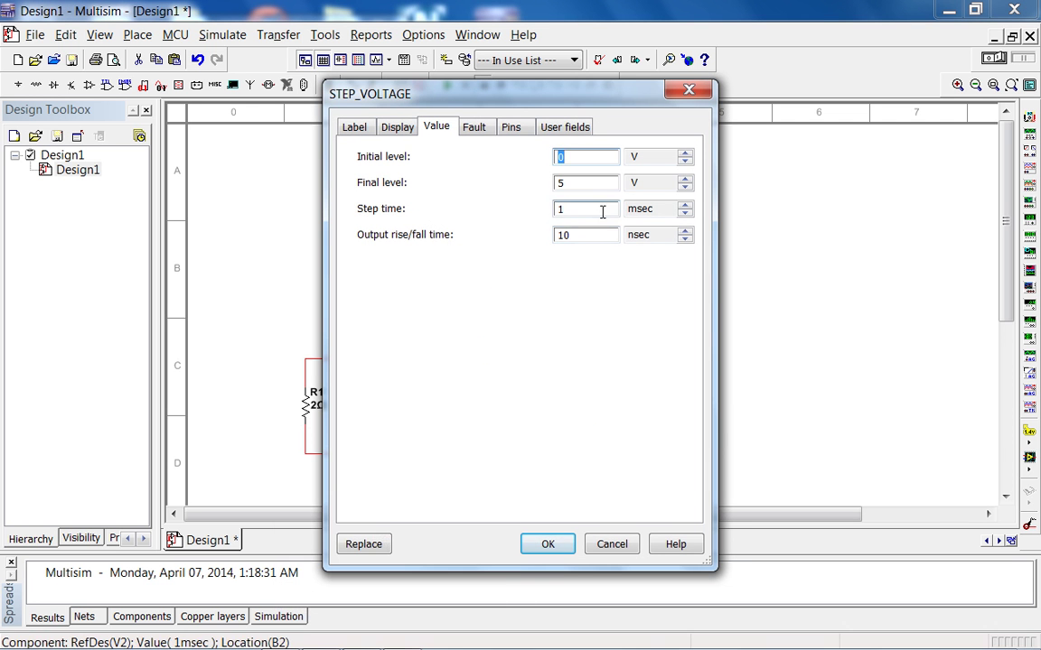
pyautogui.click(686, 214)
pyautogui.click(686, 240)
pyautogui.click(685, 240)
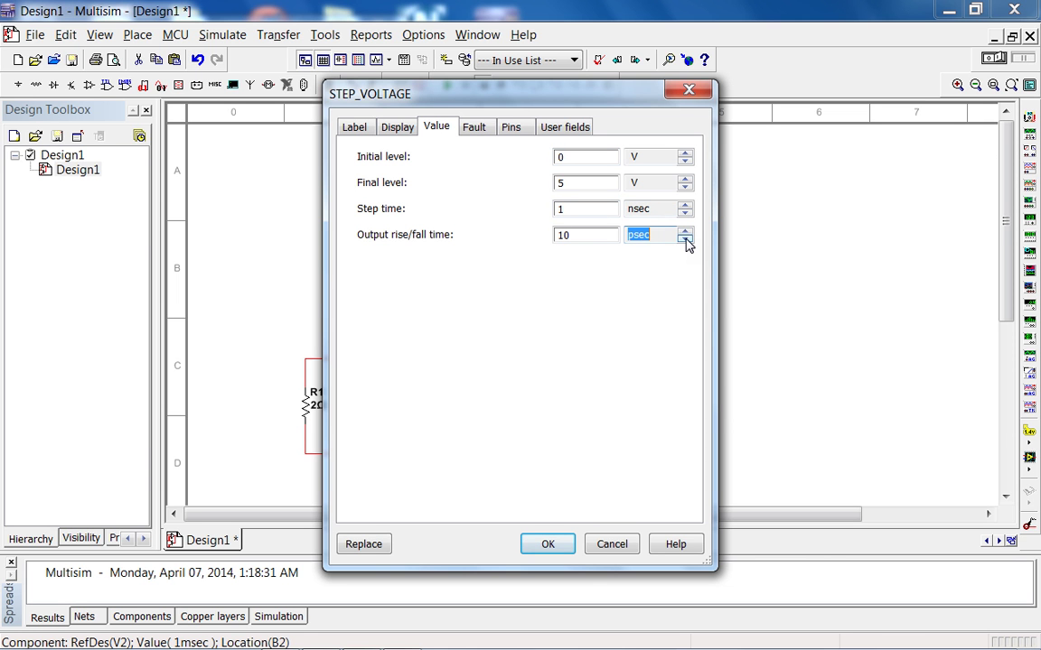
pyautogui.click(548, 547)
# Review switch S1's on-state and off-state voltages and resistances.
pyautogui.click(443, 213)
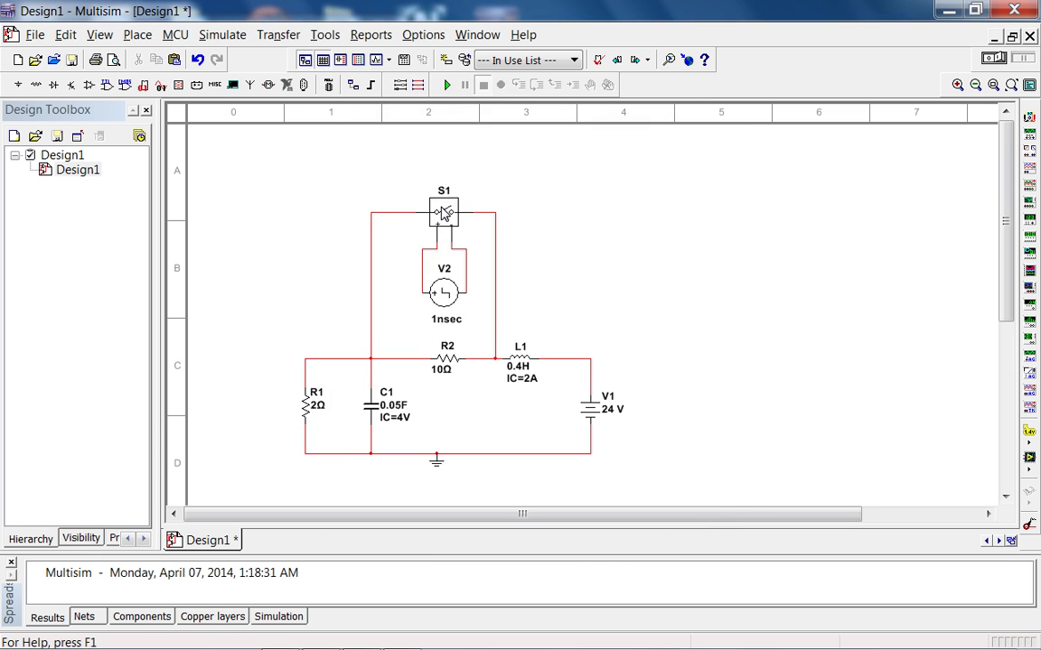
pyautogui.doubleClick(443, 213)
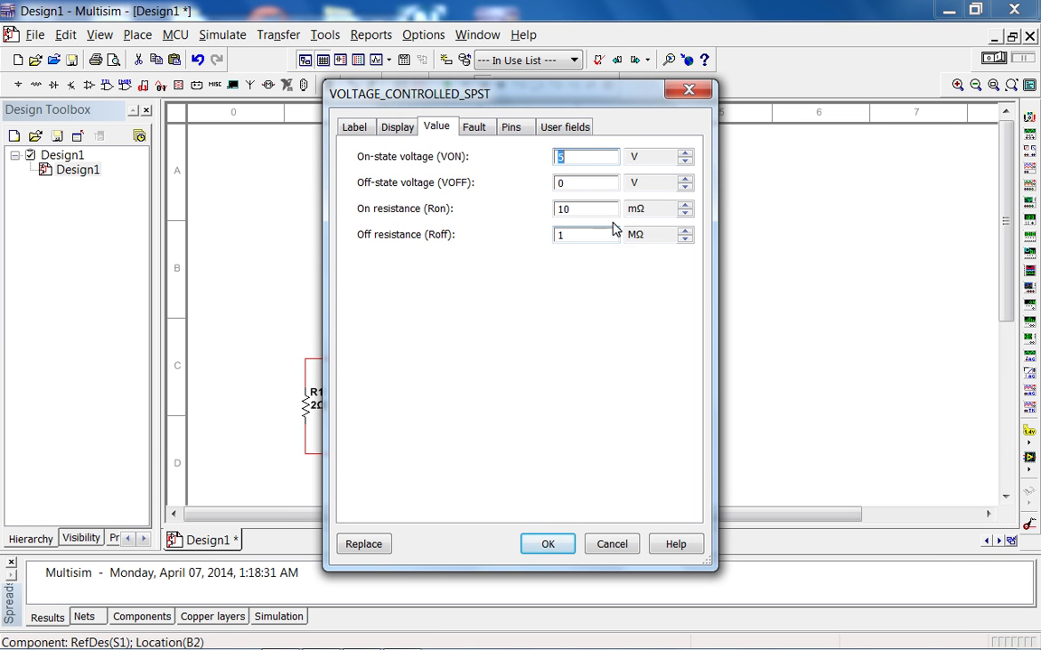
pyautogui.click(546, 542)
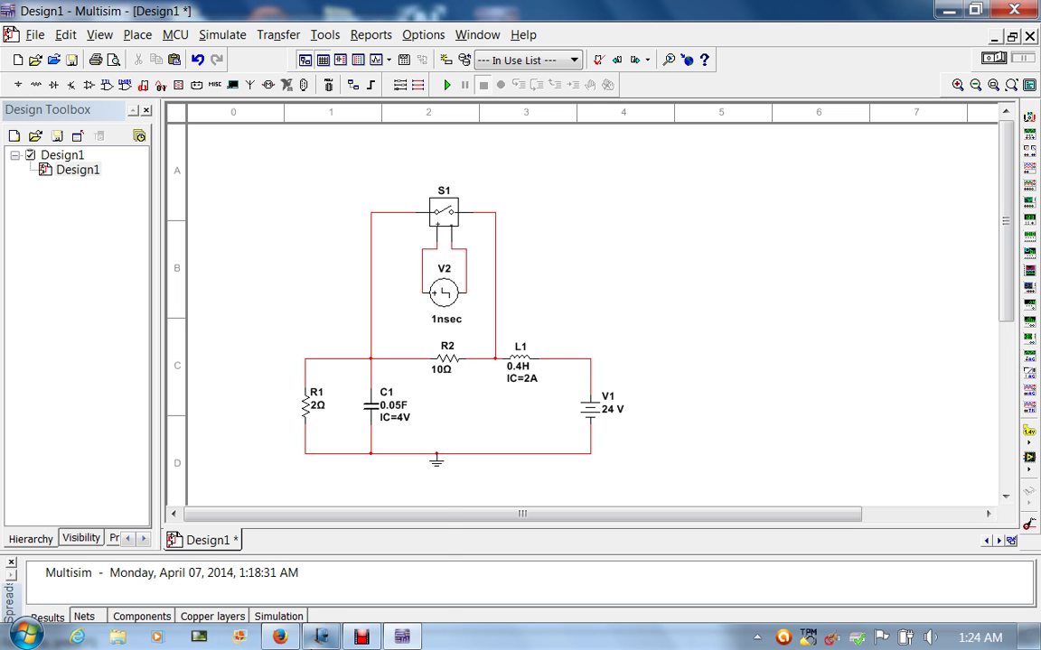
# Switch to the handwritten notes in Windows Journal and examine the worked initial conditions and derivatives at t = 0+.
pyautogui.moveTo(321, 637)
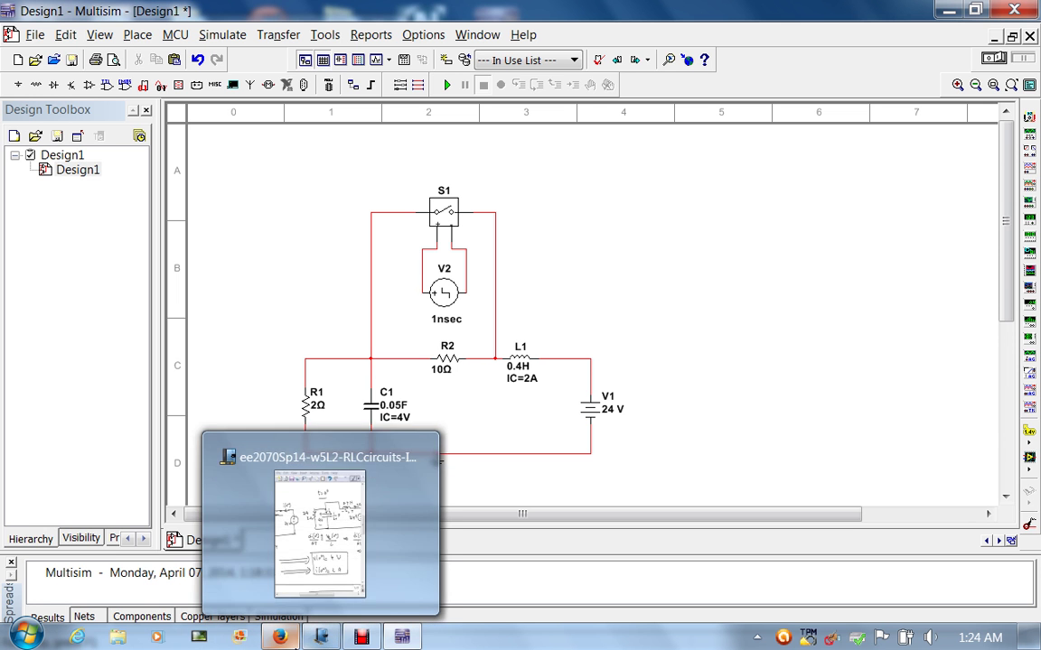
pyautogui.click(311, 642)
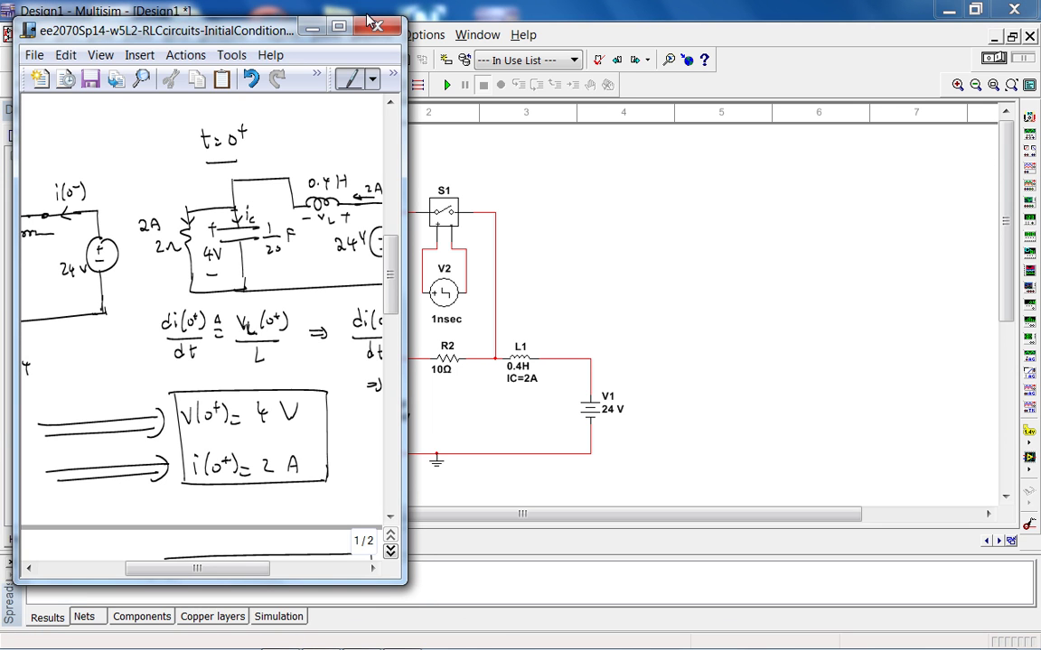
pyautogui.click(339, 27)
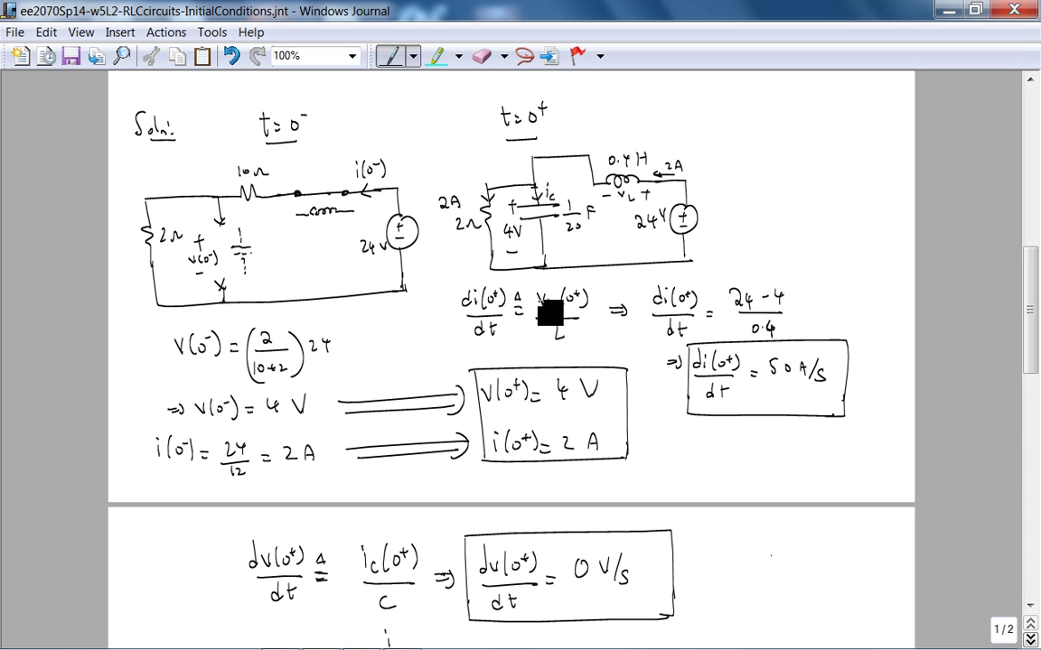
pyautogui.moveTo(555, 327); pyautogui.dragTo(569, 342)
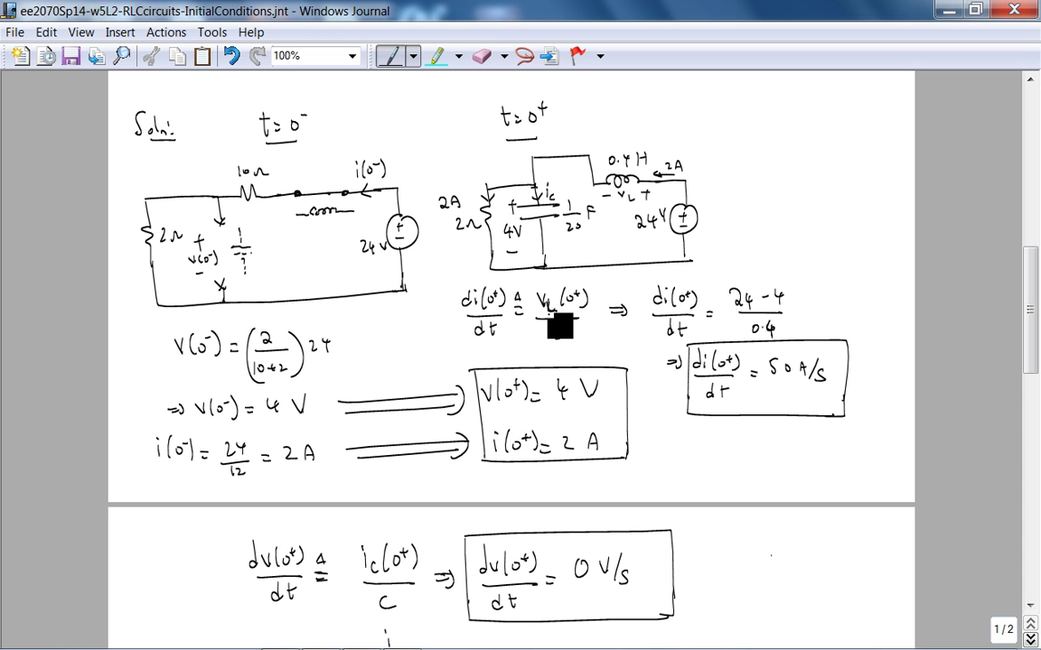
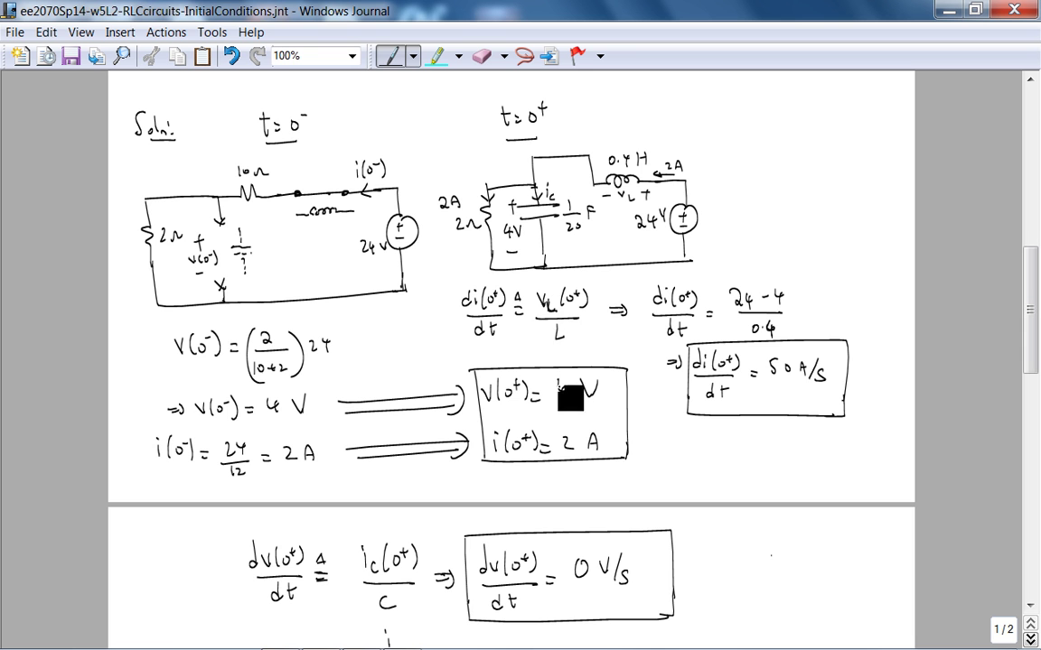
# Examine the boxed t = 0+ values and derivatives in the handwritten notes, and switch back to the Multisim schematic.
pyautogui.scroll(-1, 560, 390)
pyautogui.scroll(-3, 512, 361)
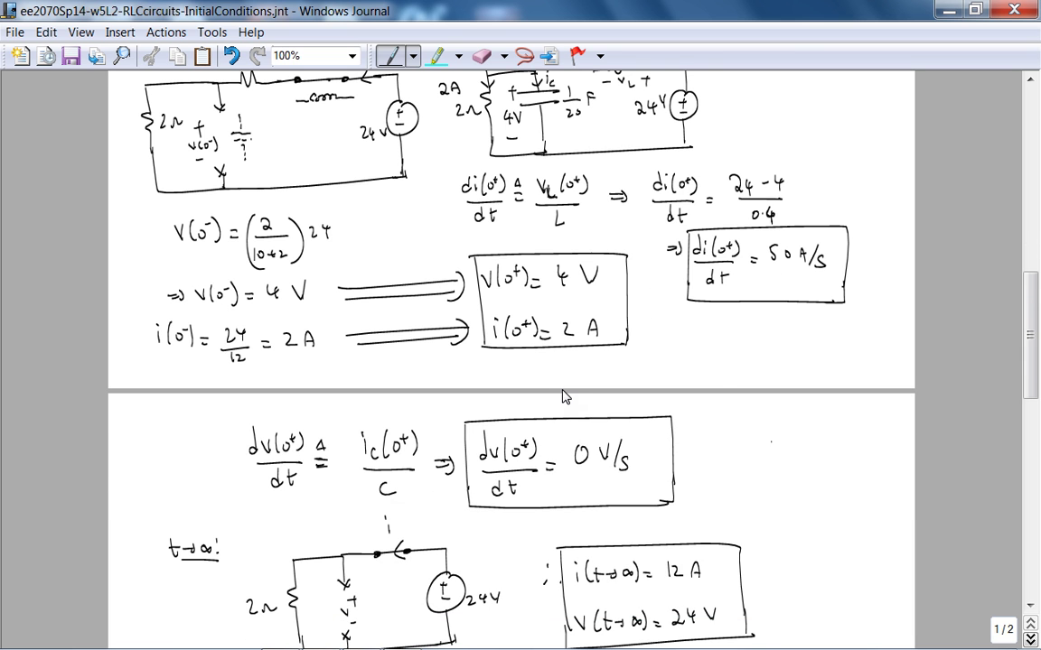
pyautogui.scroll(3, 379, 488)
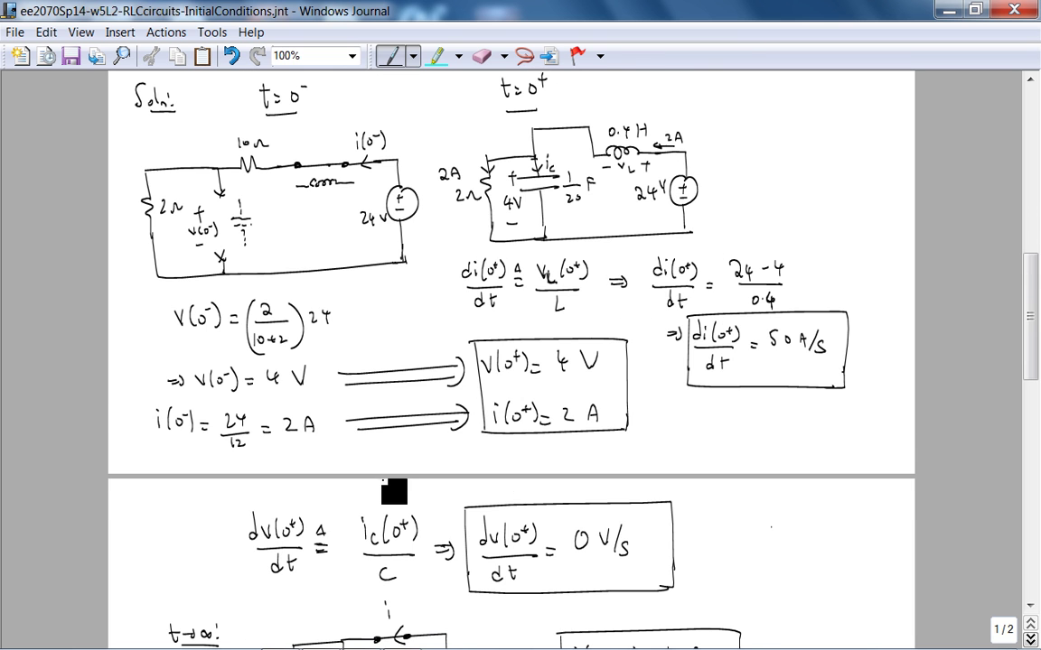
pyautogui.click(946, 9)
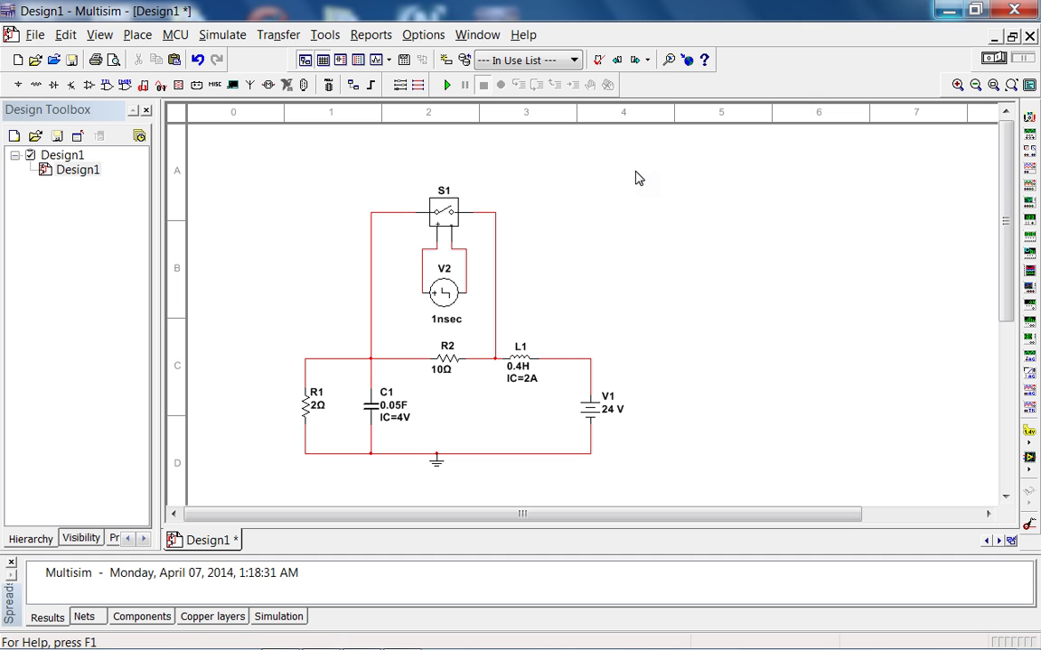
# Review inductor L1's inductance and initial-condition settings, and shift L1 slightly away from its junction with R2.
pyautogui.click(530, 363)
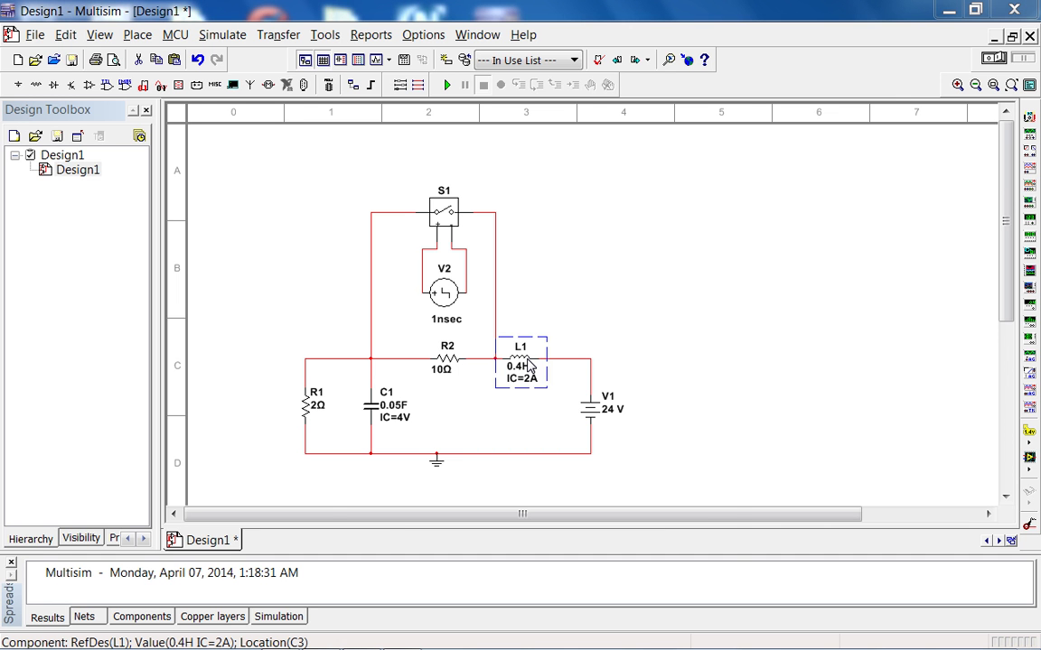
pyautogui.doubleClick(529, 363)
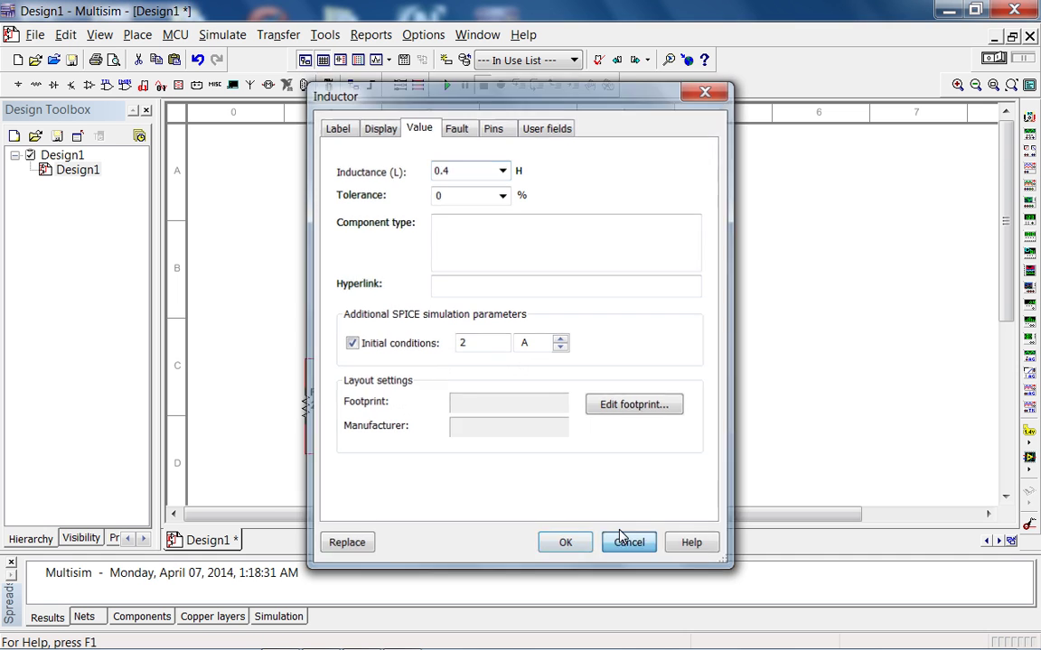
pyautogui.click(623, 602)
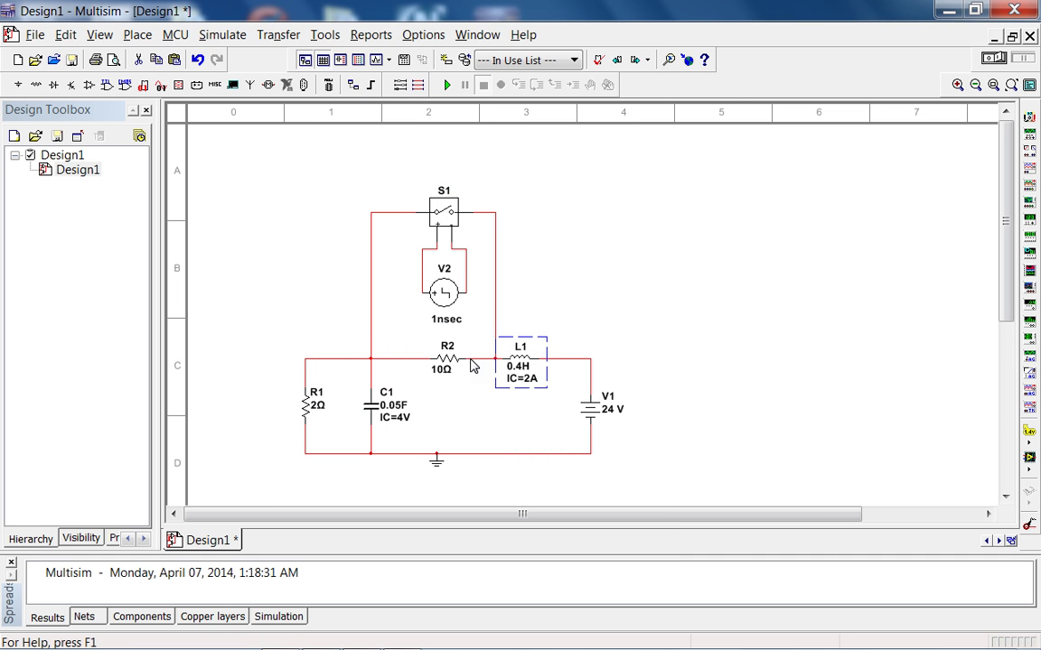
pyautogui.moveTo(524, 360); pyautogui.dragTo(539, 362)
pyautogui.click(570, 318)
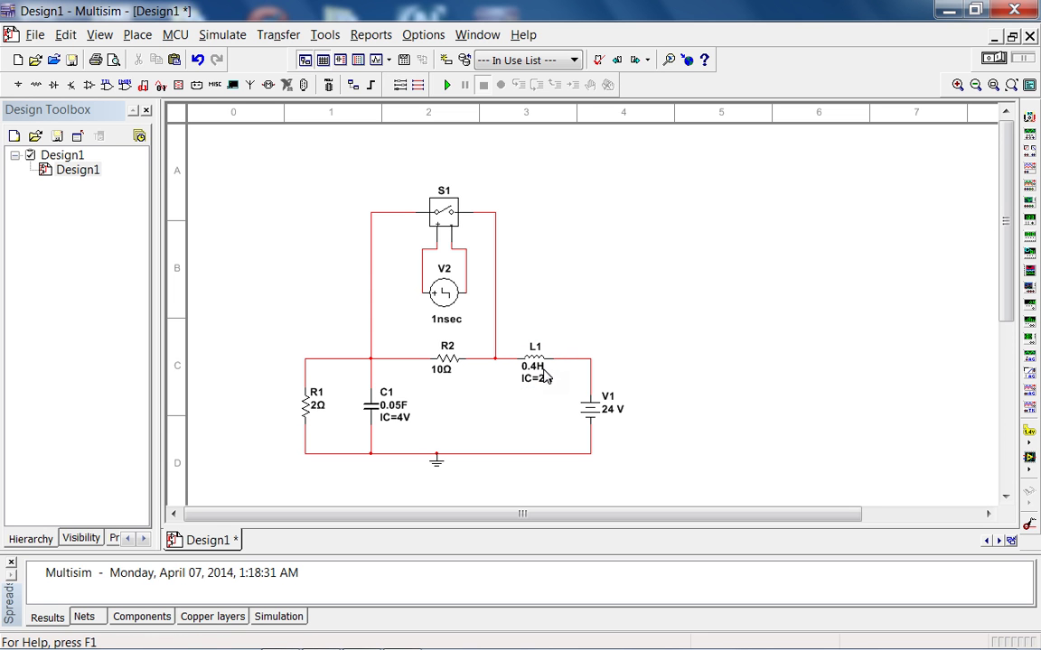
# Name the net between R2 and L1 v1 and show its net name on the schematic.
pyautogui.doubleClick(483, 365)
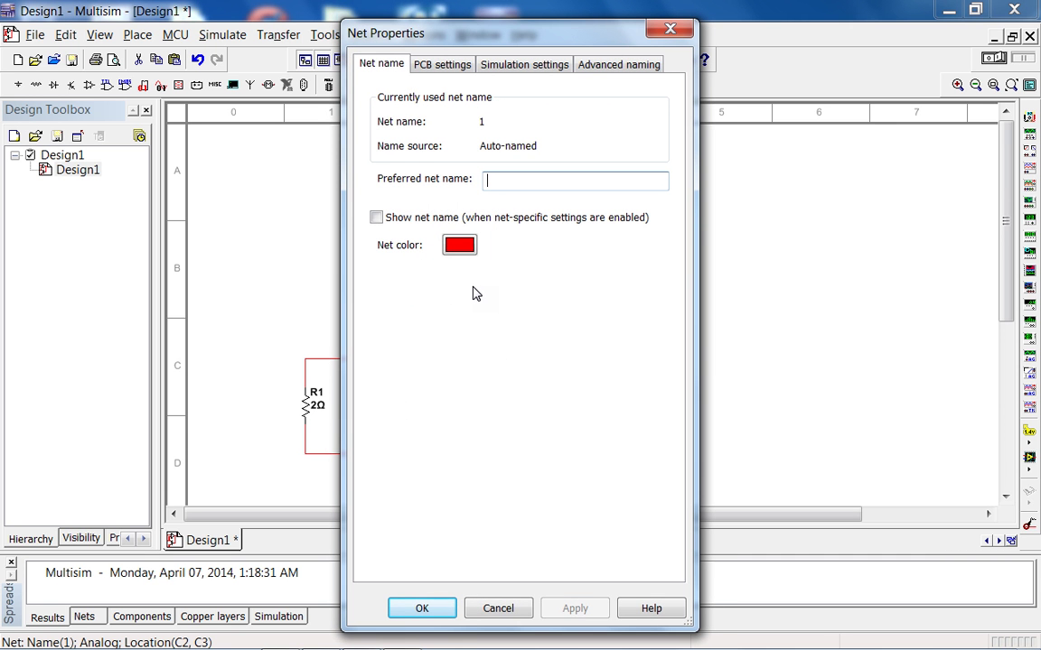
pyautogui.write('v')
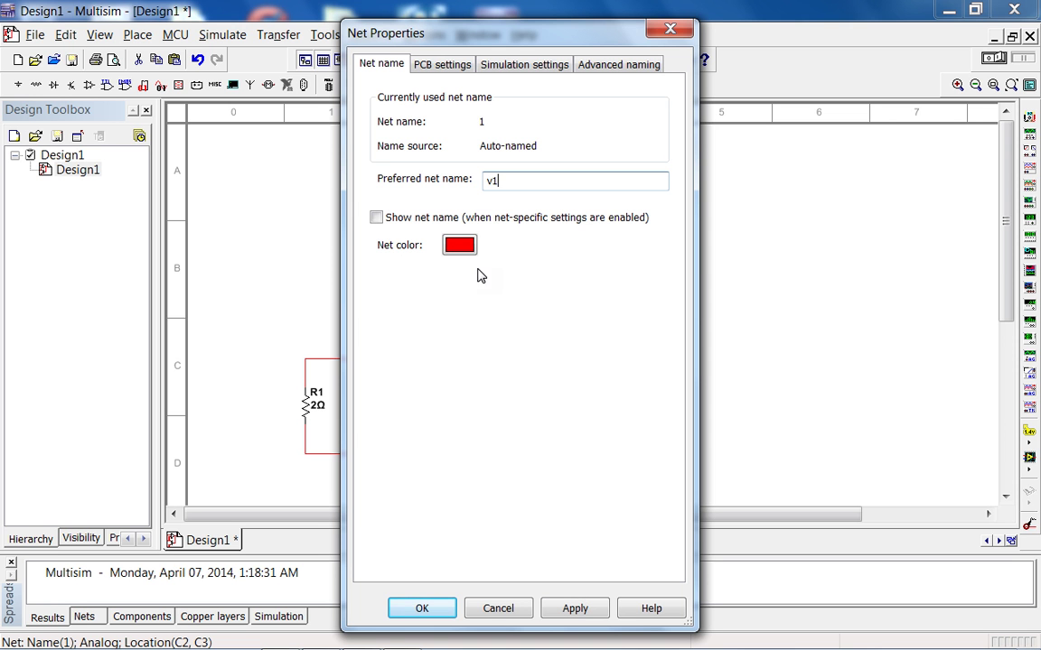
pyautogui.write('1')
pyautogui.click(495, 218)
pyautogui.click(553, 610)
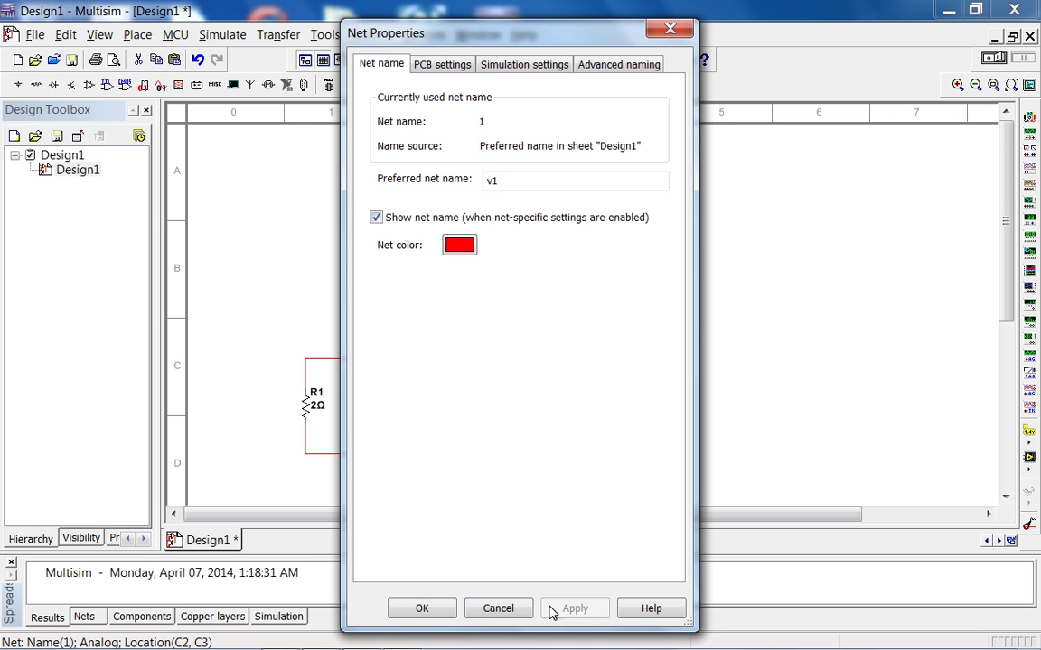
pyautogui.click(420, 609)
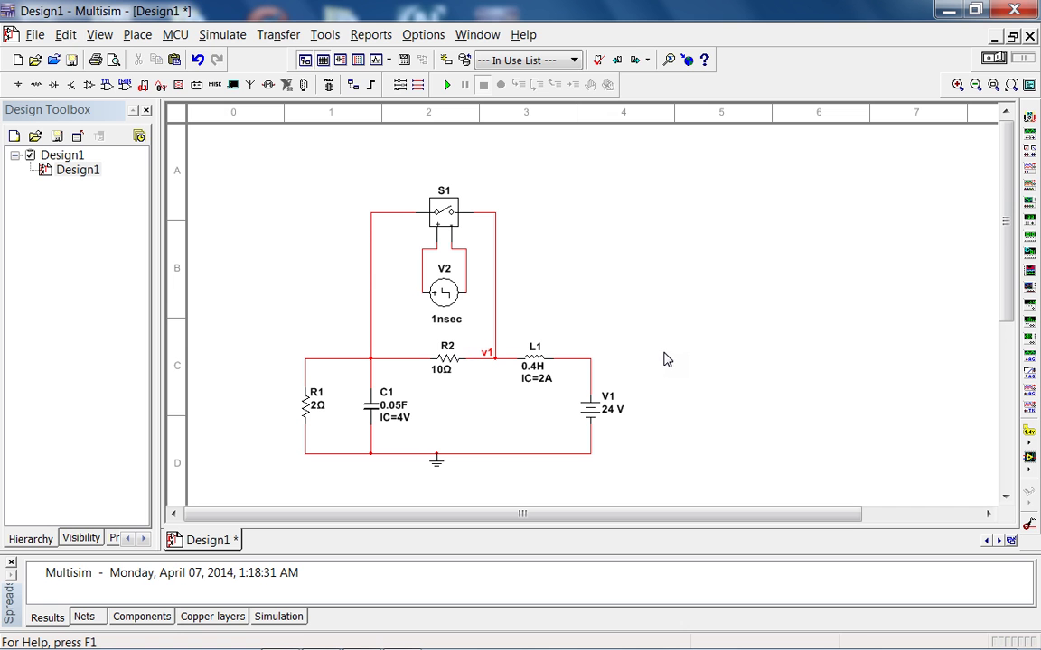
# Delete the wire segment above capacitor C1 and place a copy of DC source V1 in the empty area beside the circuit.
pyautogui.click(371, 378)
pyautogui.press('Delete')
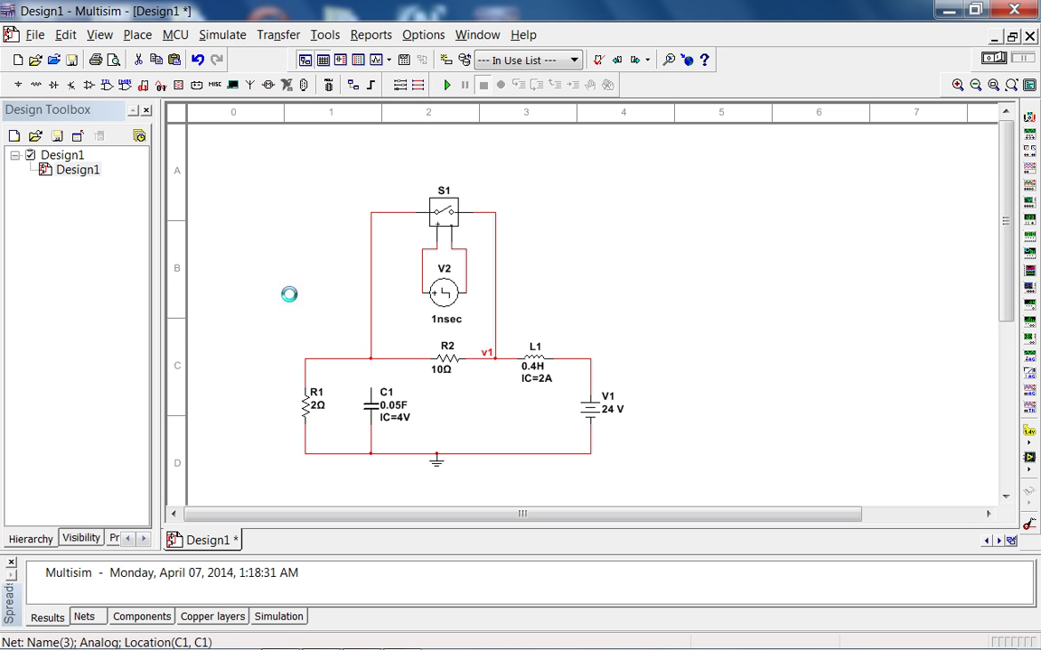
pyautogui.click(583, 423)
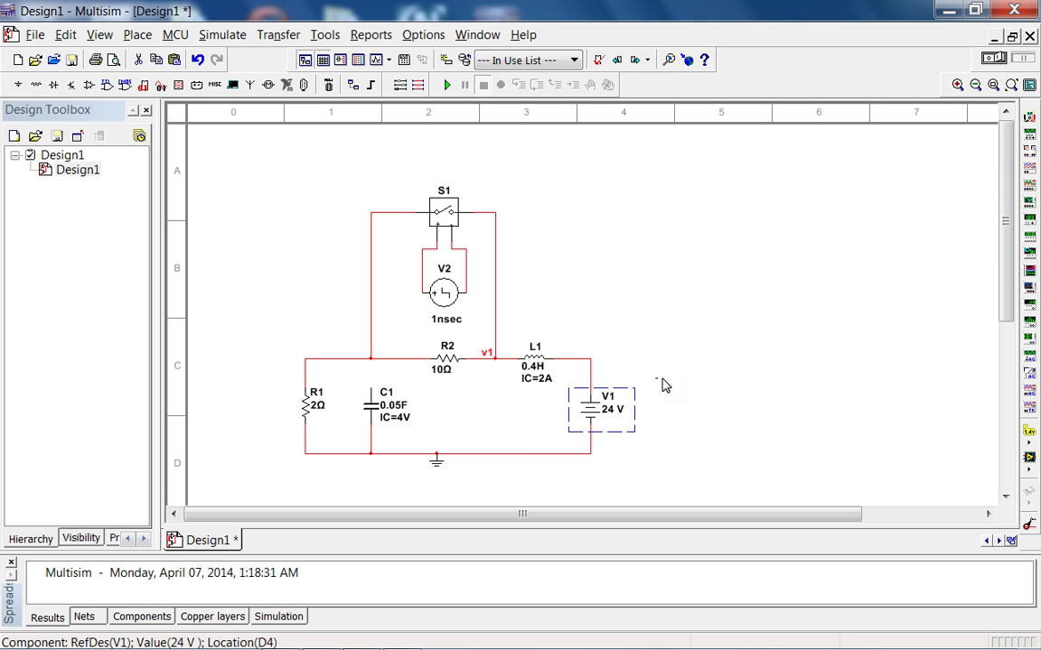
pyautogui.hotkey('ctrl', 'v')
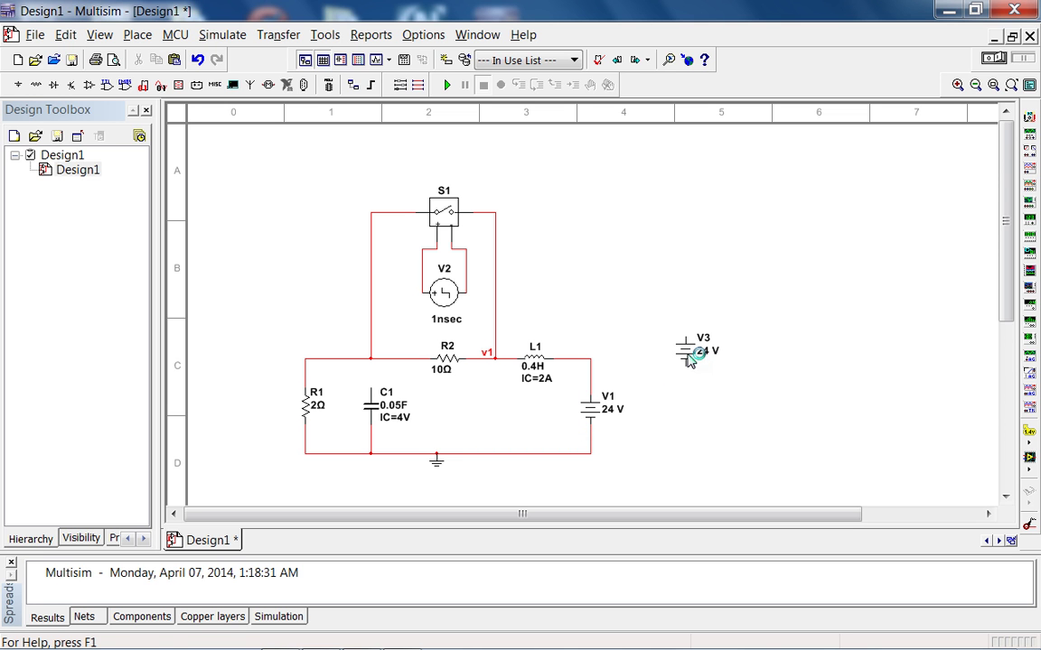
pyautogui.click(690, 359)
# Set the copied DC source's voltage to 0 V and its RefDes to Vc.
pyautogui.doubleClick(695, 352)
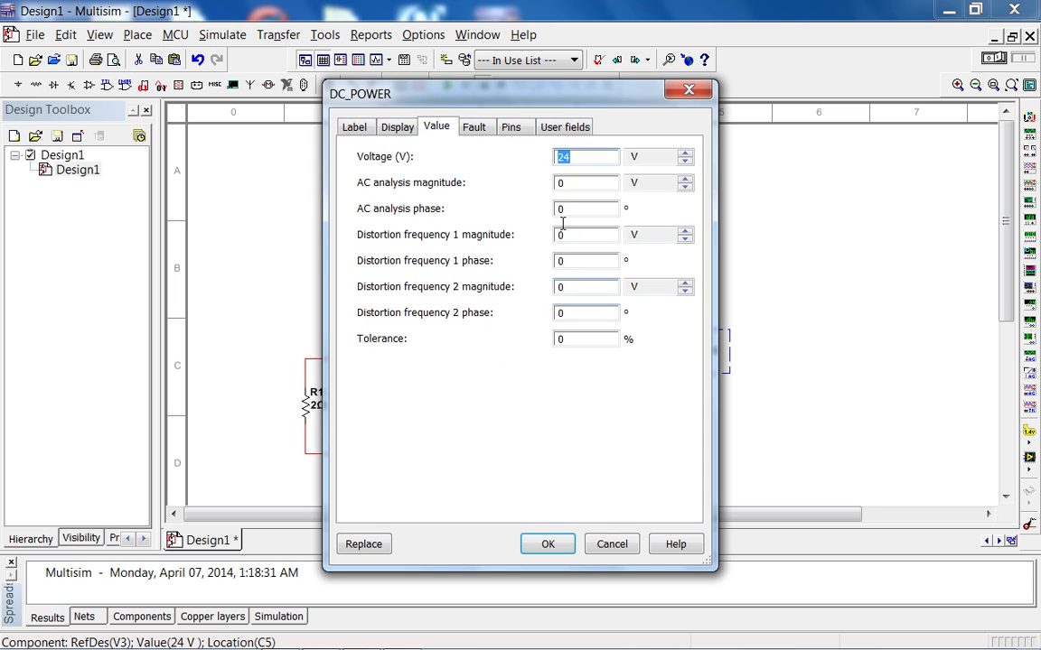
pyautogui.click(354, 127)
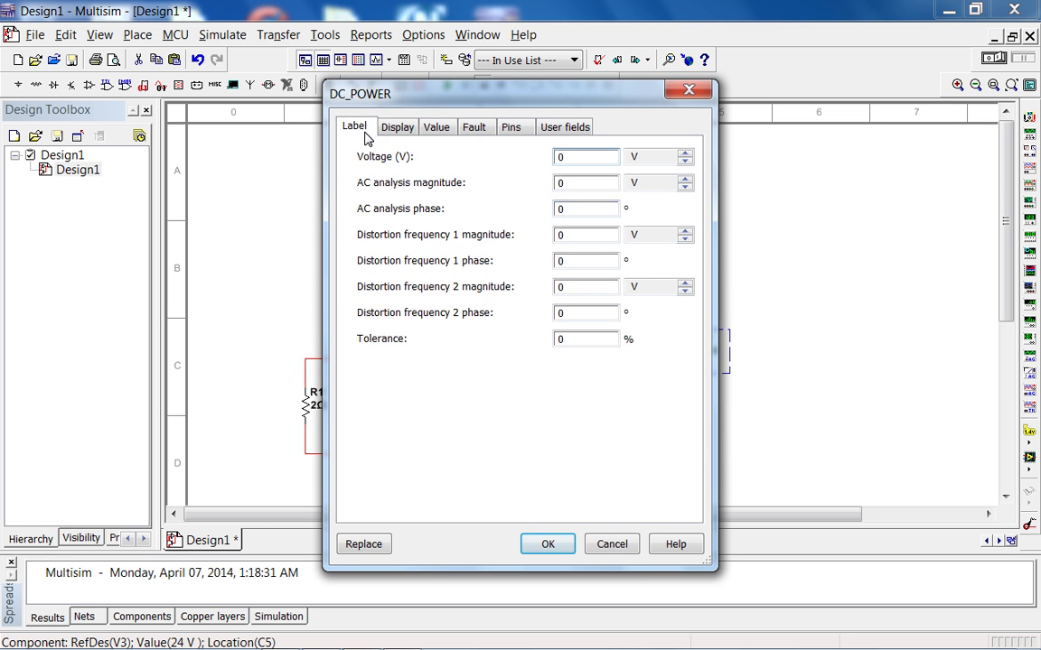
pyautogui.click(444, 187)
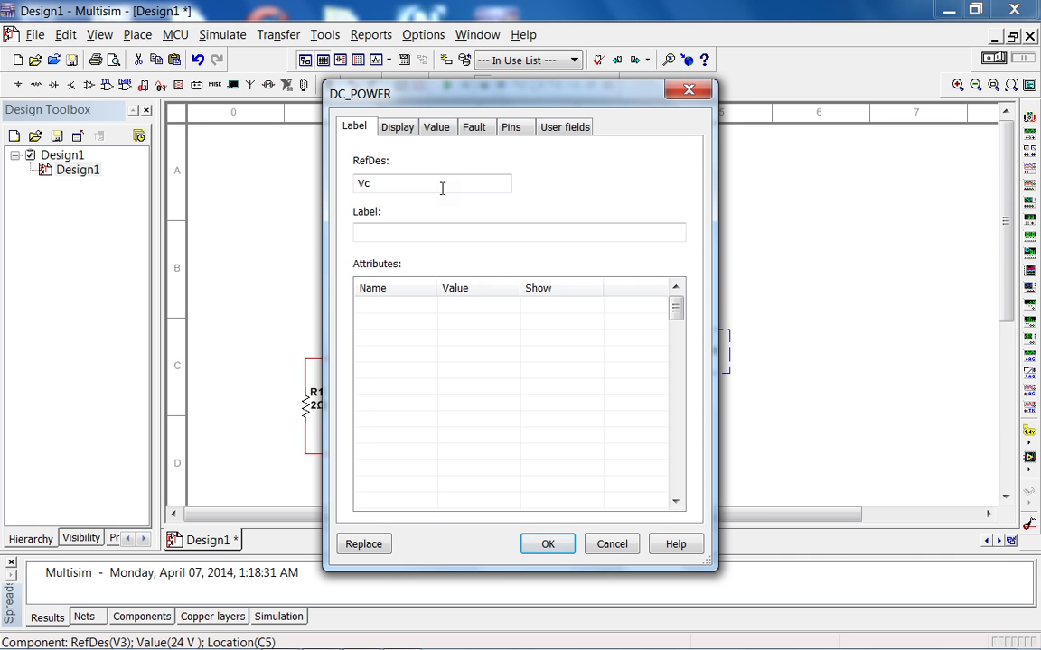
pyautogui.write('c')
pyautogui.press('Return')
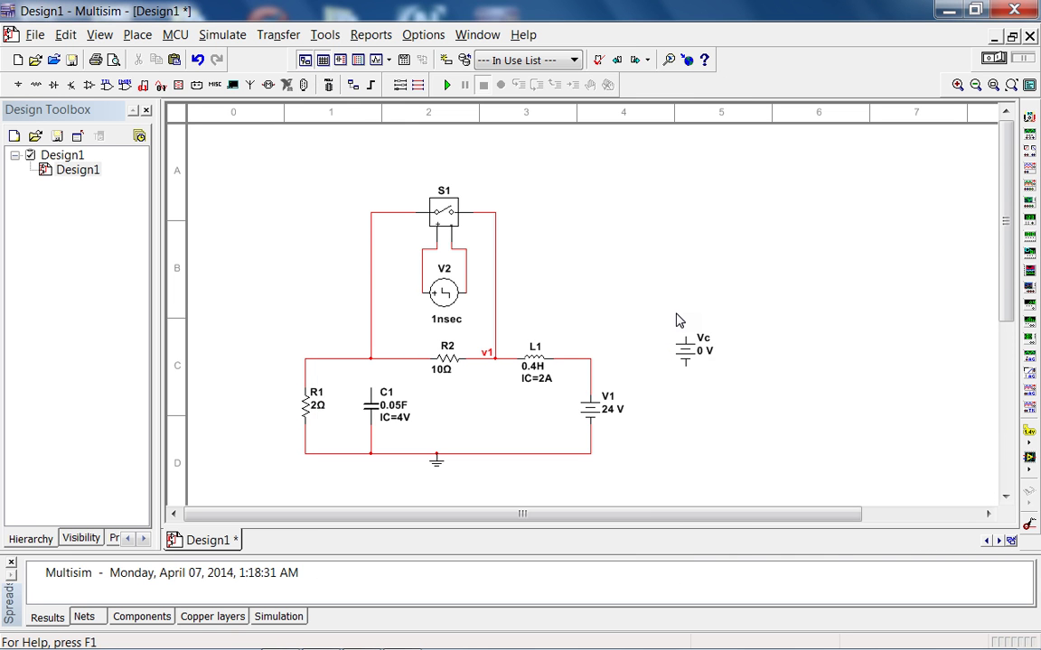
# Insert source Vc in series above capacitor C1, lowering C1 to make room in the branch.
pyautogui.moveTo(641, 368); pyautogui.dragTo(387, 380)
pyautogui.click(343, 350)
pyautogui.moveTo(375, 414); pyautogui.dragTo(376, 436)
pyautogui.moveTo(371, 373); pyautogui.dragTo(372, 395)
pyautogui.click(420, 398)
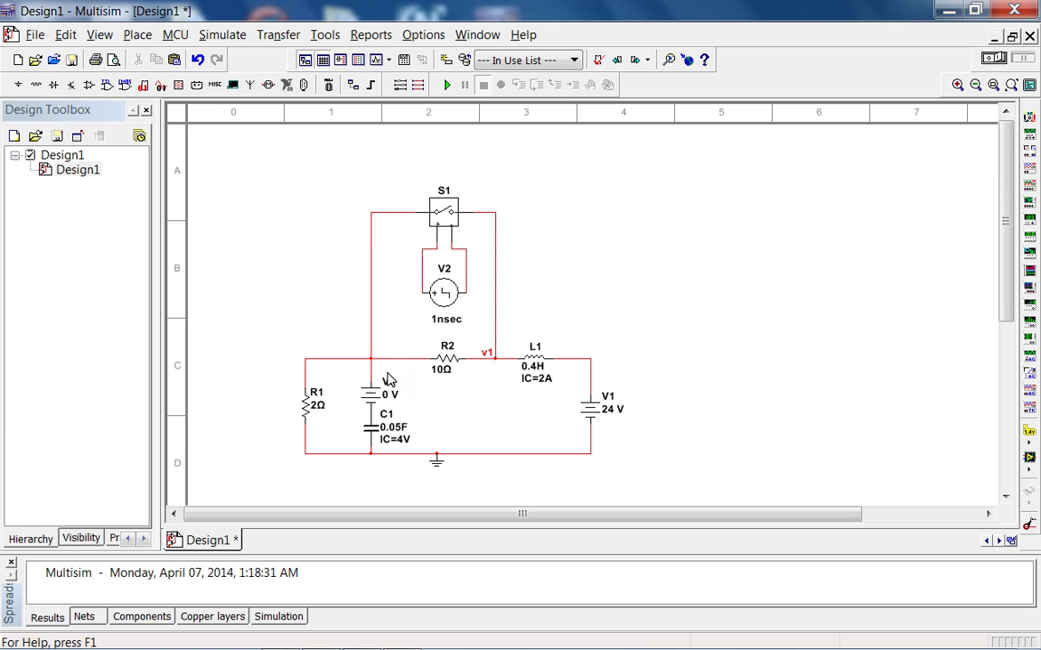
pyautogui.click(226, 34)
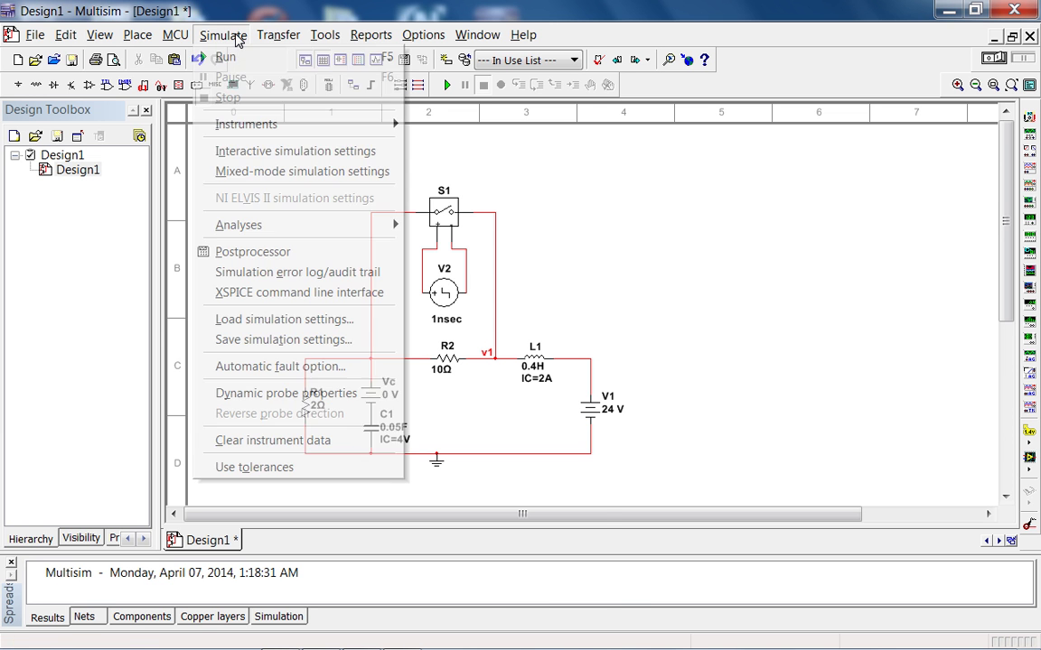
pyautogui.moveTo(255, 227)
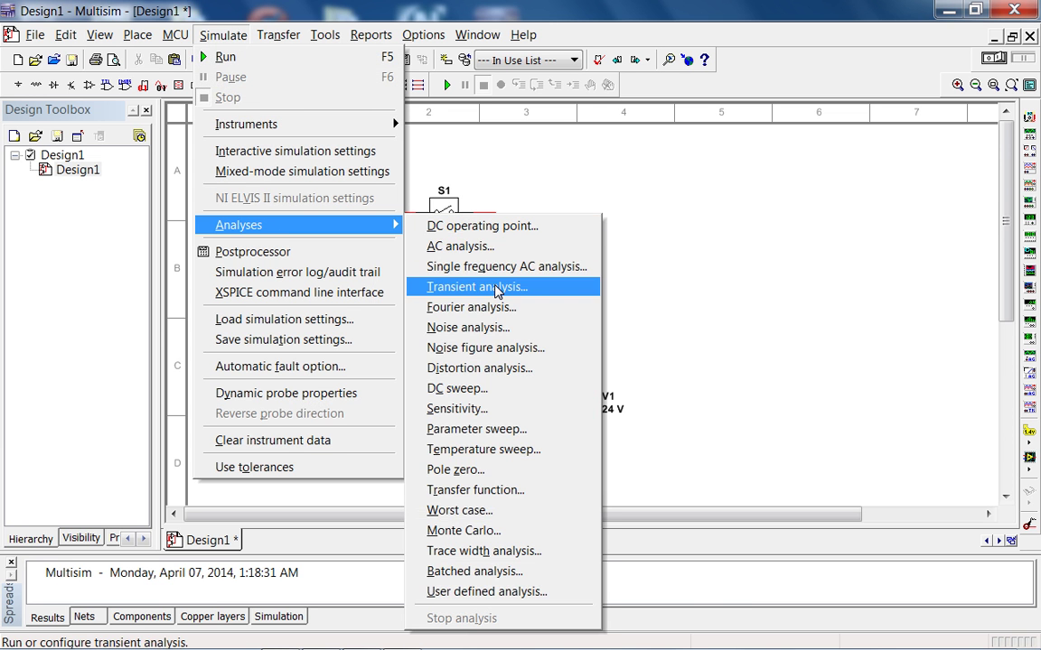
pyautogui.click(492, 291)
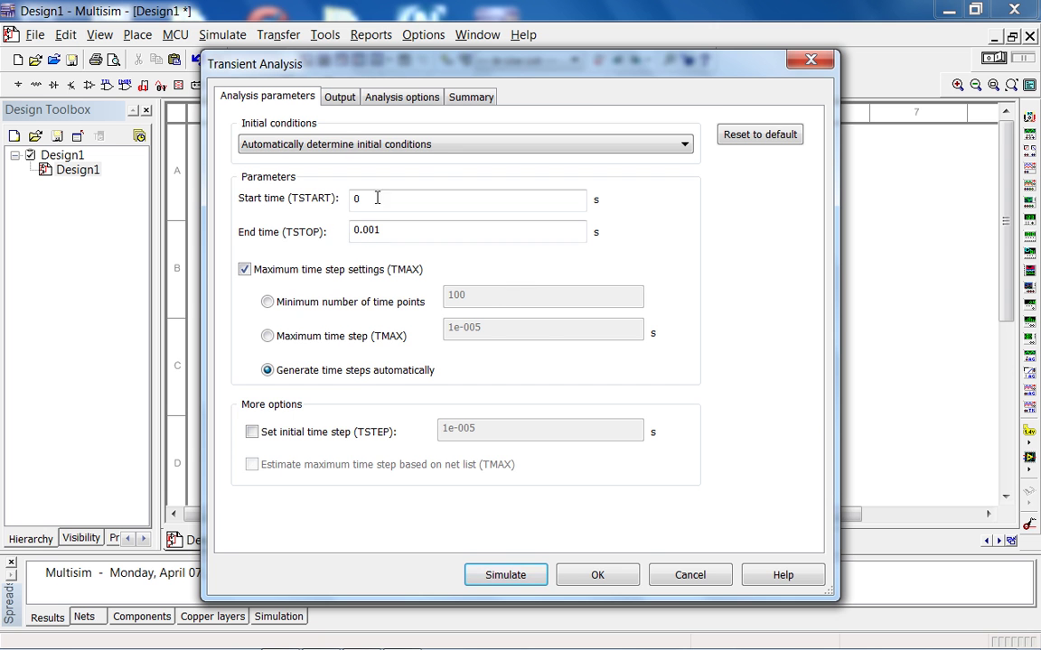
pyautogui.click(332, 97)
pyautogui.moveTo(351, 70); pyautogui.dragTo(642, 135)
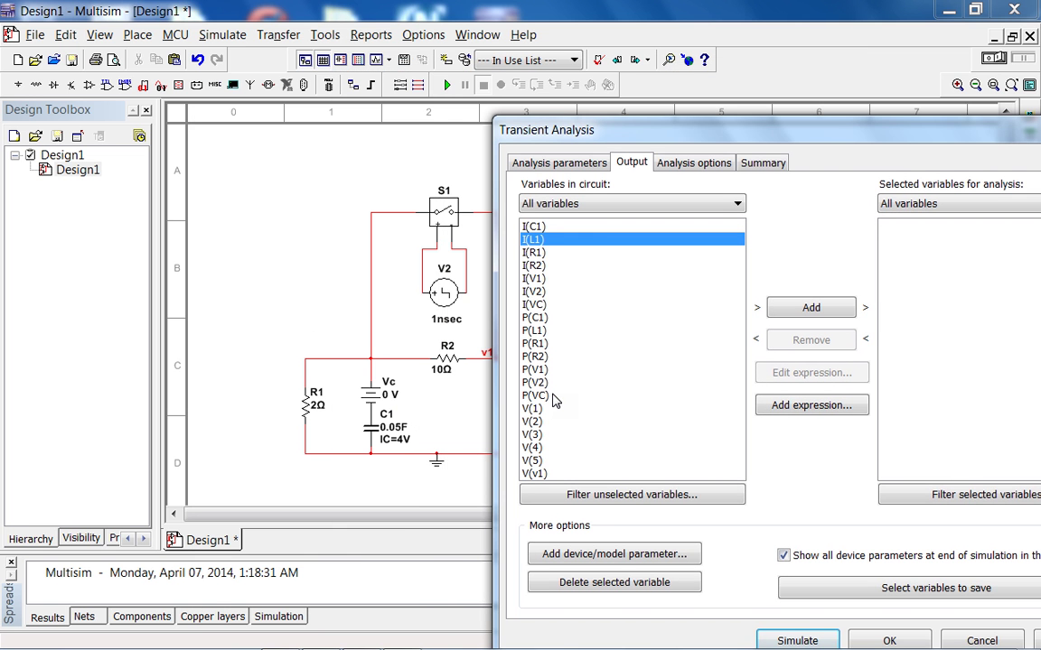
pyautogui.click(551, 306)
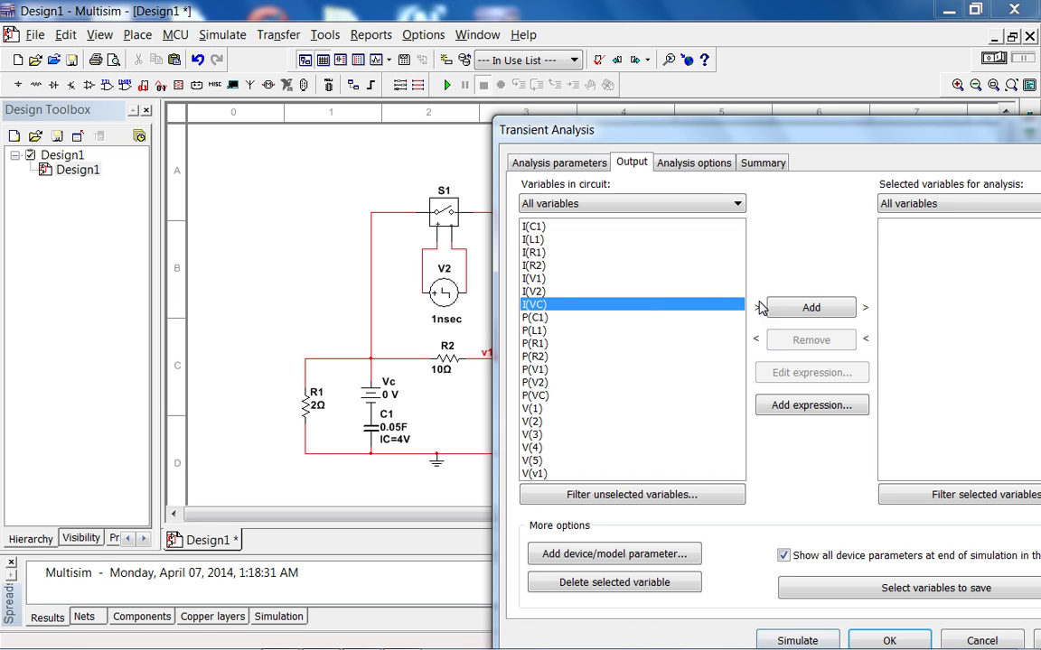
pyautogui.click(812, 308)
pyautogui.click(816, 347)
pyautogui.click(773, 406)
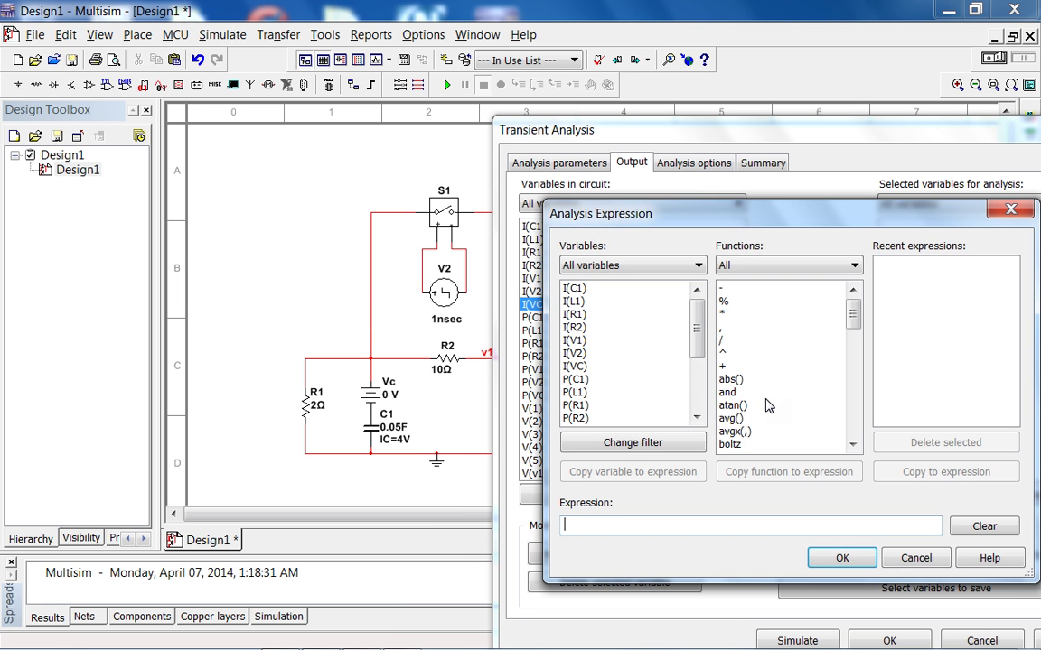
pyautogui.moveTo(697, 321); pyautogui.dragTo(696, 380)
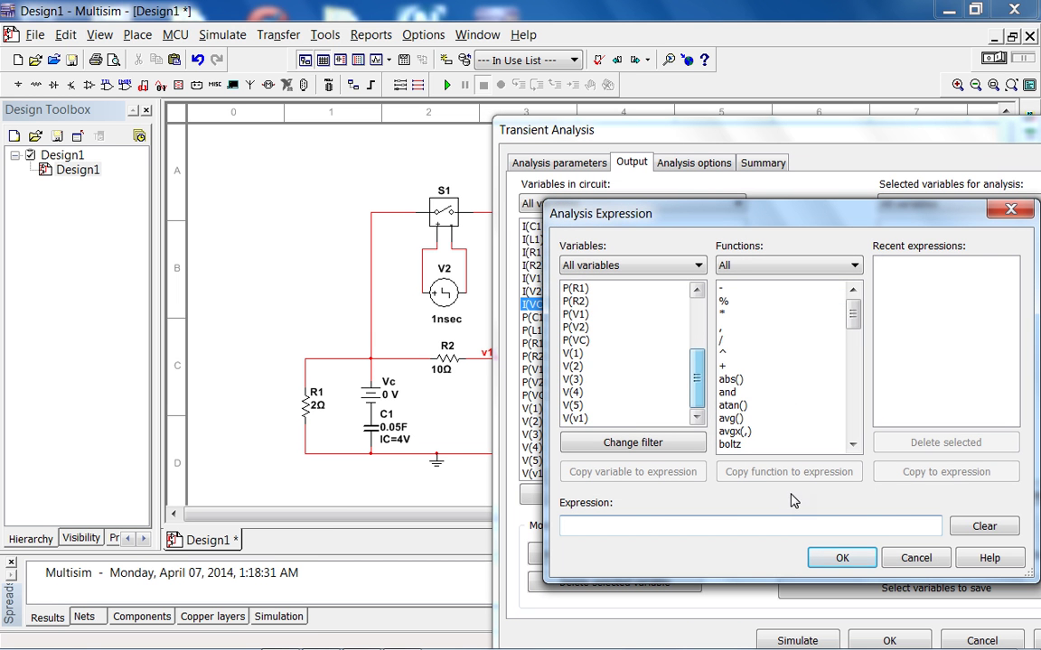
pyautogui.click(915, 557)
pyautogui.click(981, 640)
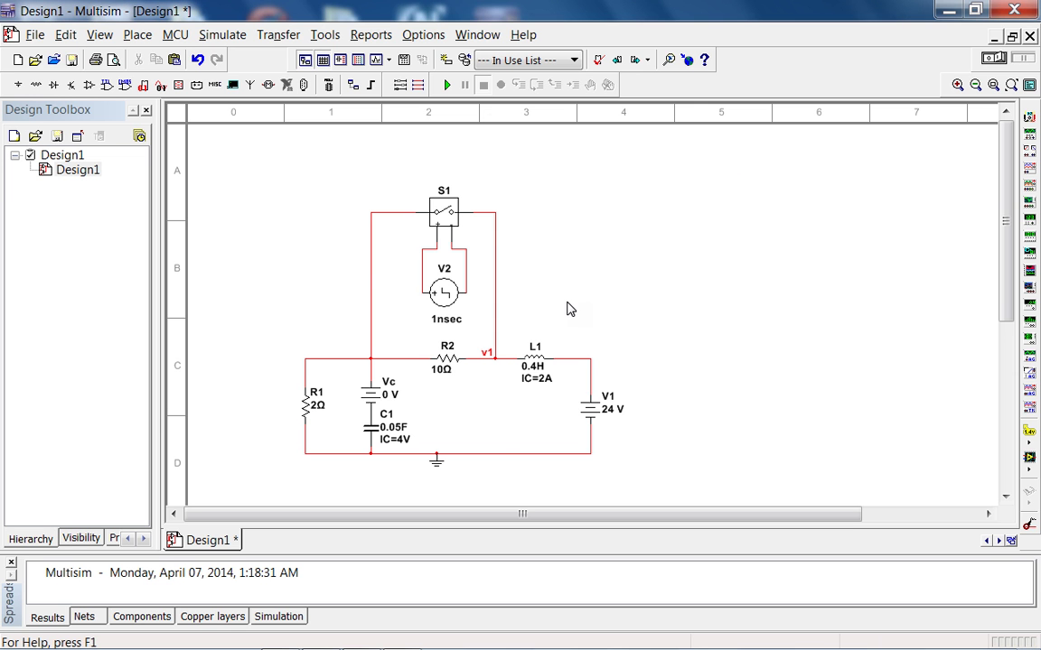
# Name the net between L1 and V1 vS and show its net name on the schematic.
pyautogui.doubleClick(591, 374)
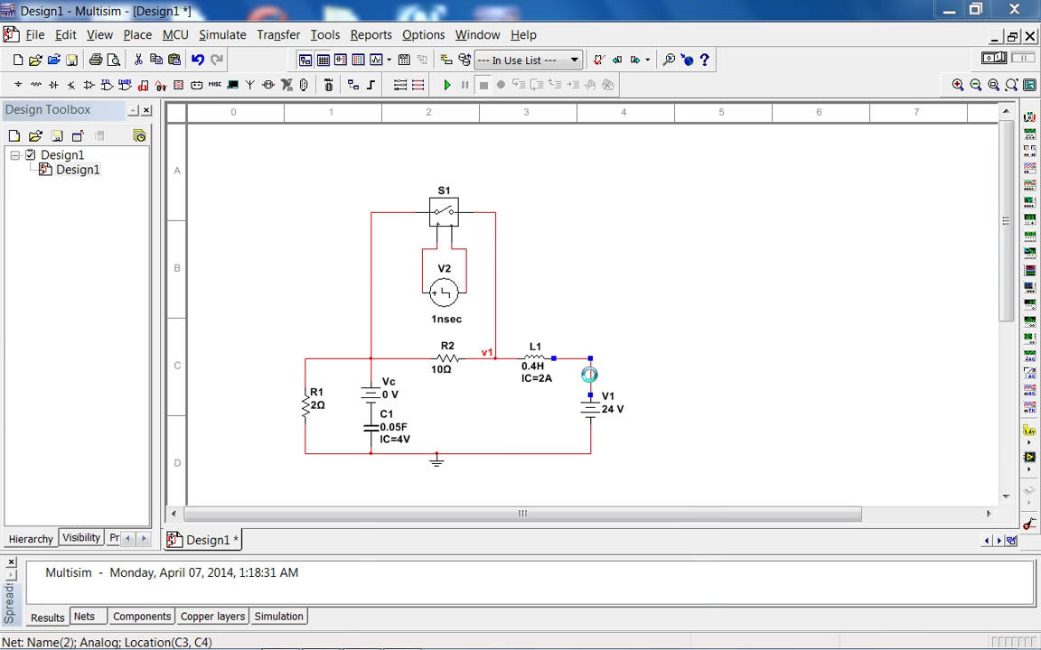
pyautogui.write('V')
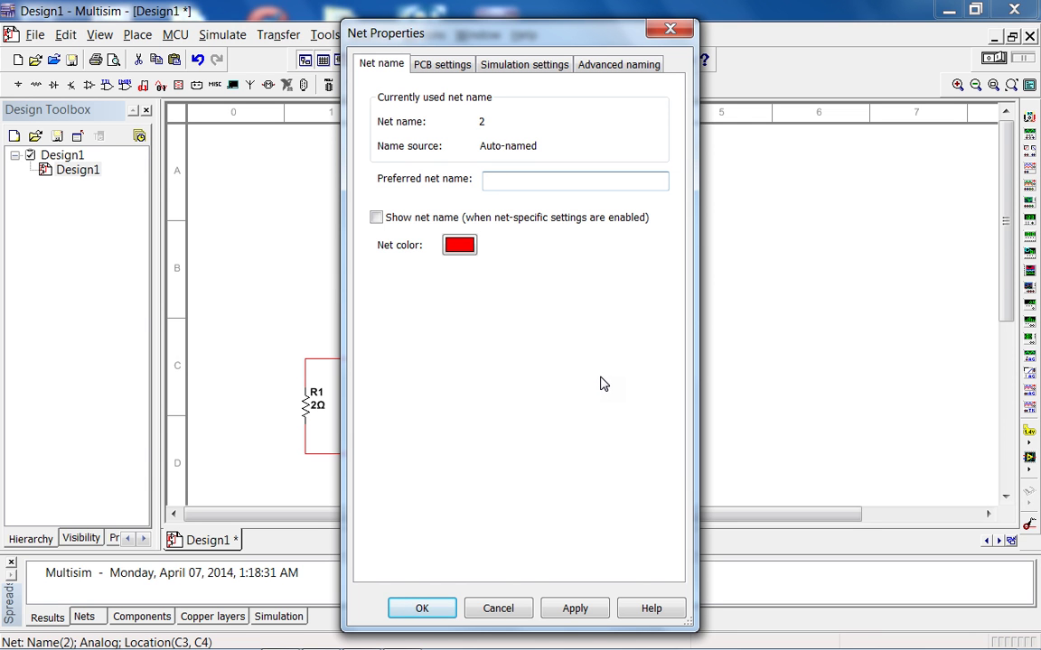
pyautogui.write('SA')
pyautogui.press('Tab')
pyautogui.press('space')
pyautogui.press('Return')
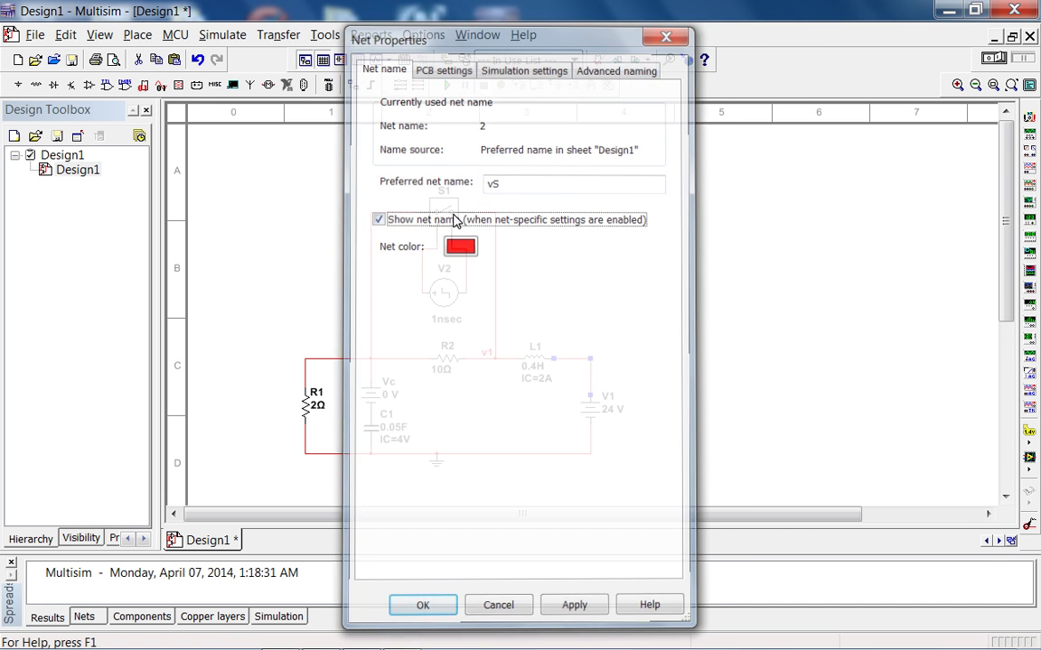
# Set up a transient analysis and add the expression V(vs)-V(v1) to its selected output variables.
pyautogui.click(221, 38)
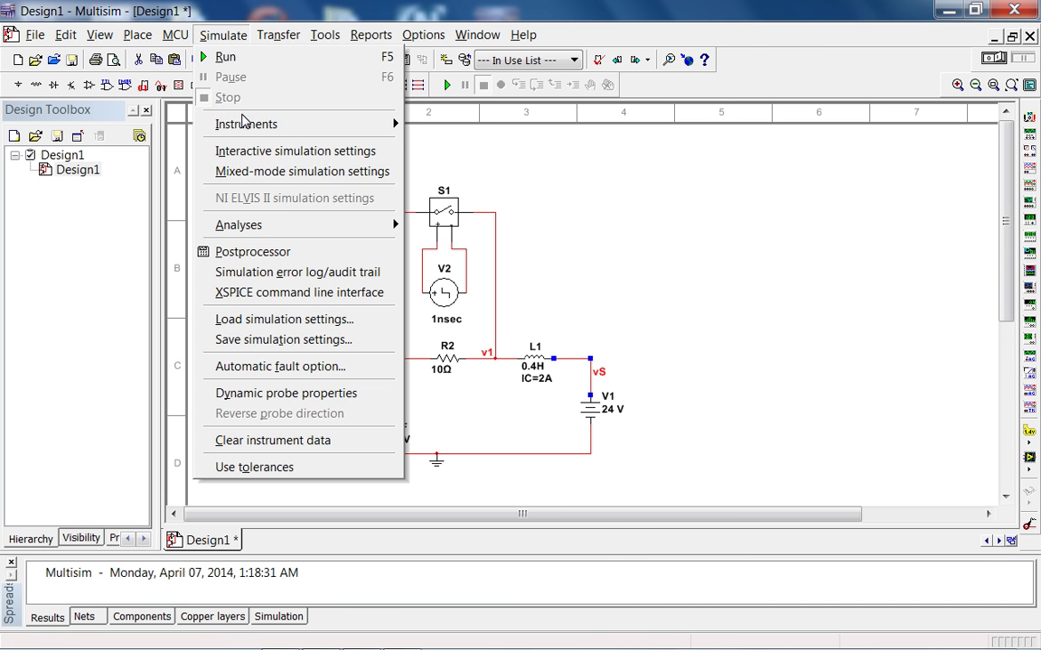
pyautogui.moveTo(270, 228)
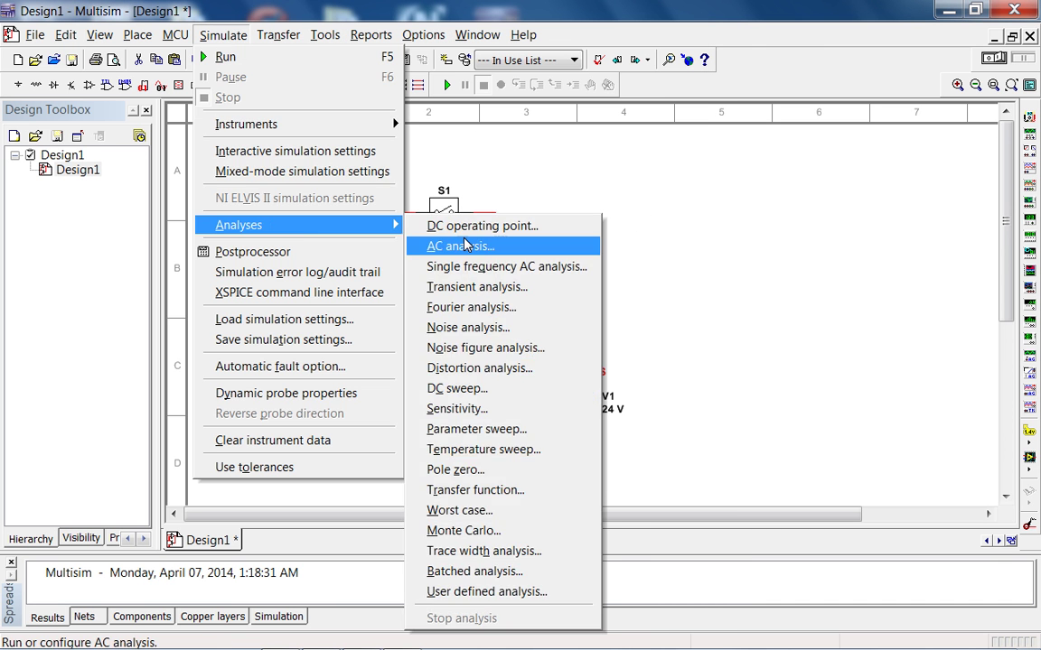
pyautogui.click(479, 286)
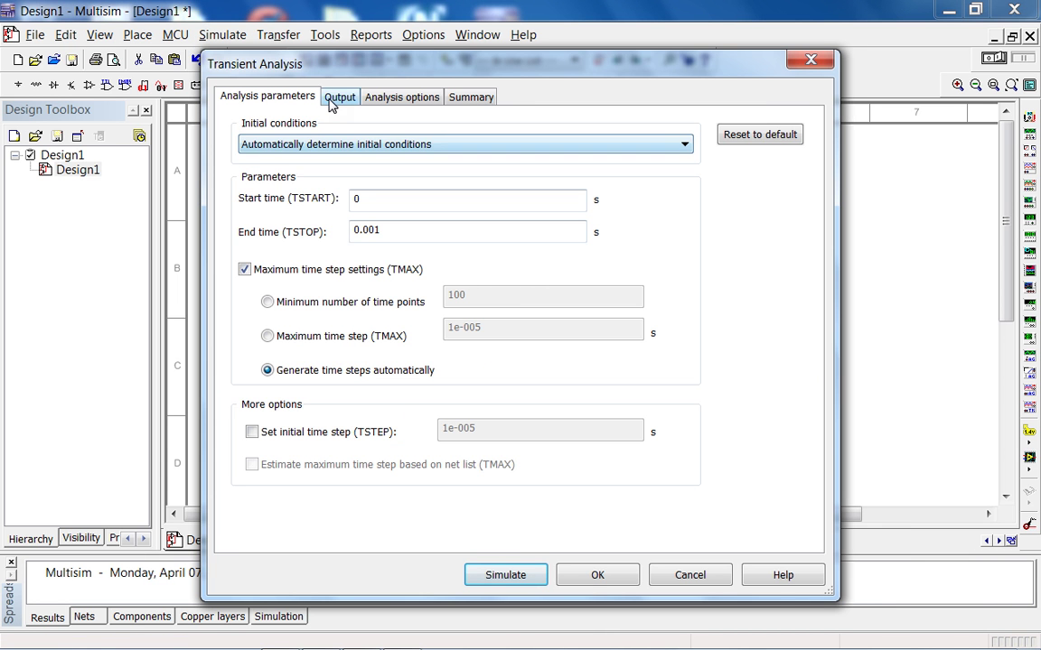
pyautogui.click(339, 97)
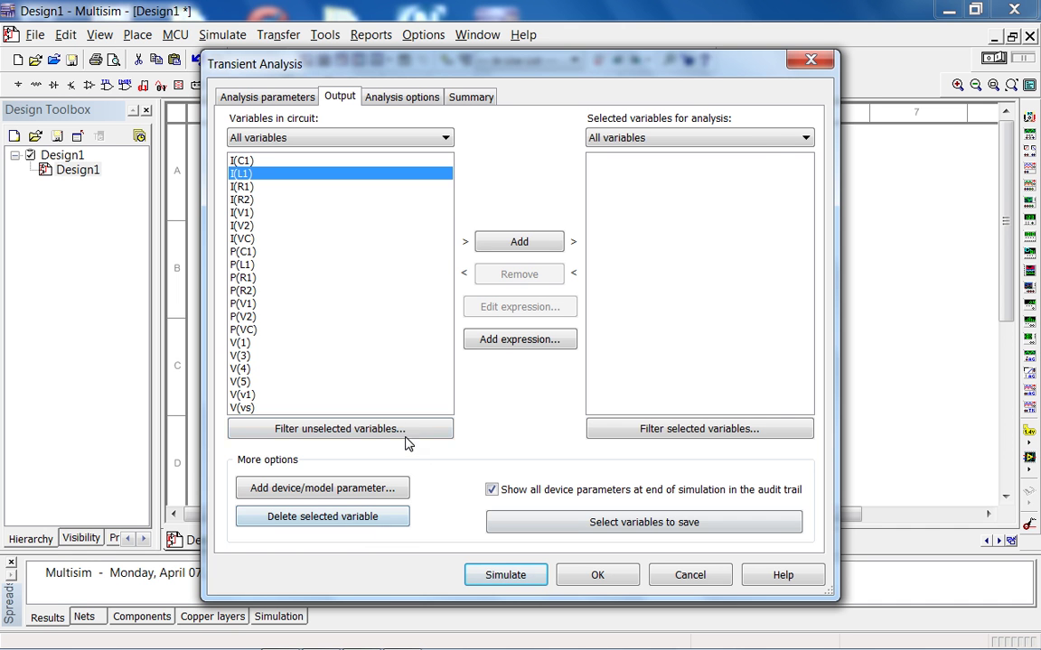
pyautogui.click(482, 342)
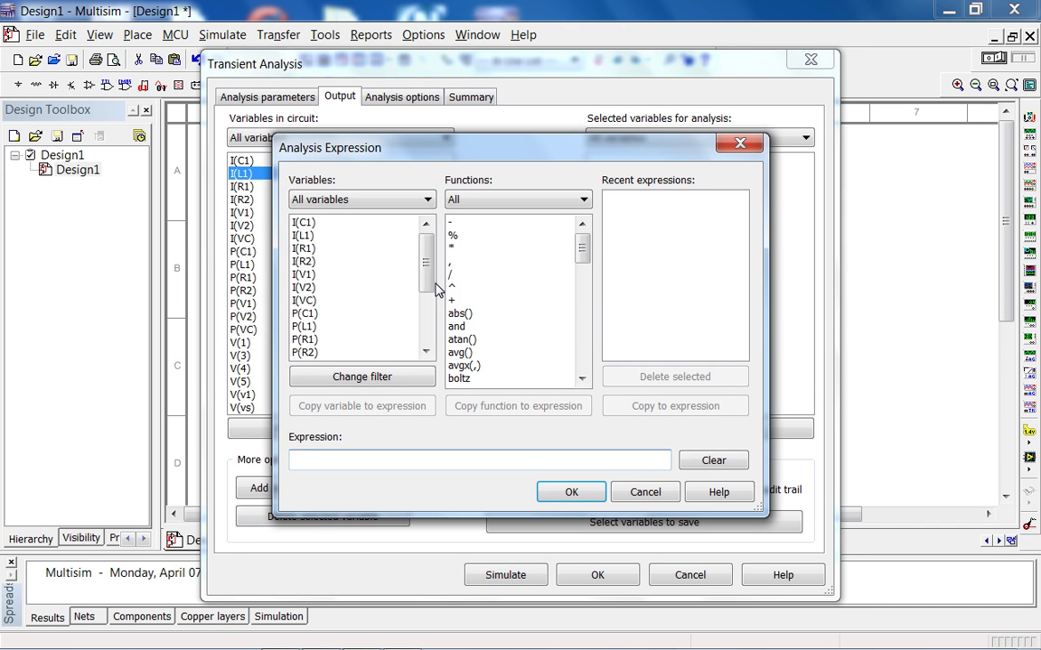
pyautogui.scroll(-3, 420, 361)
pyautogui.click(383, 352)
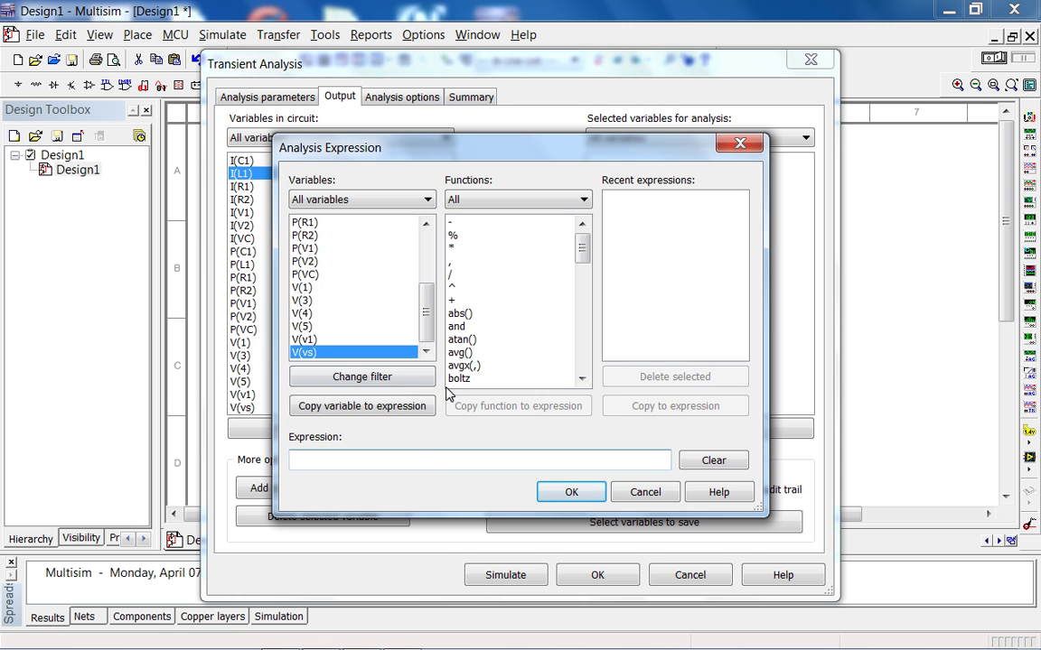
pyautogui.click(393, 406)
pyautogui.click(457, 222)
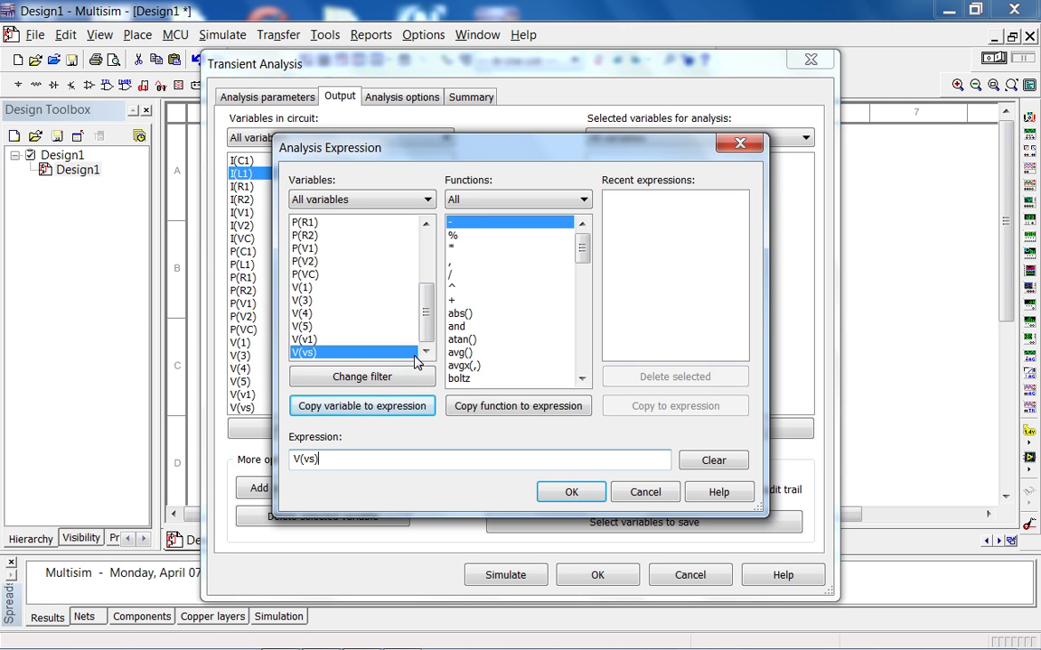
pyautogui.doubleClick(460, 224)
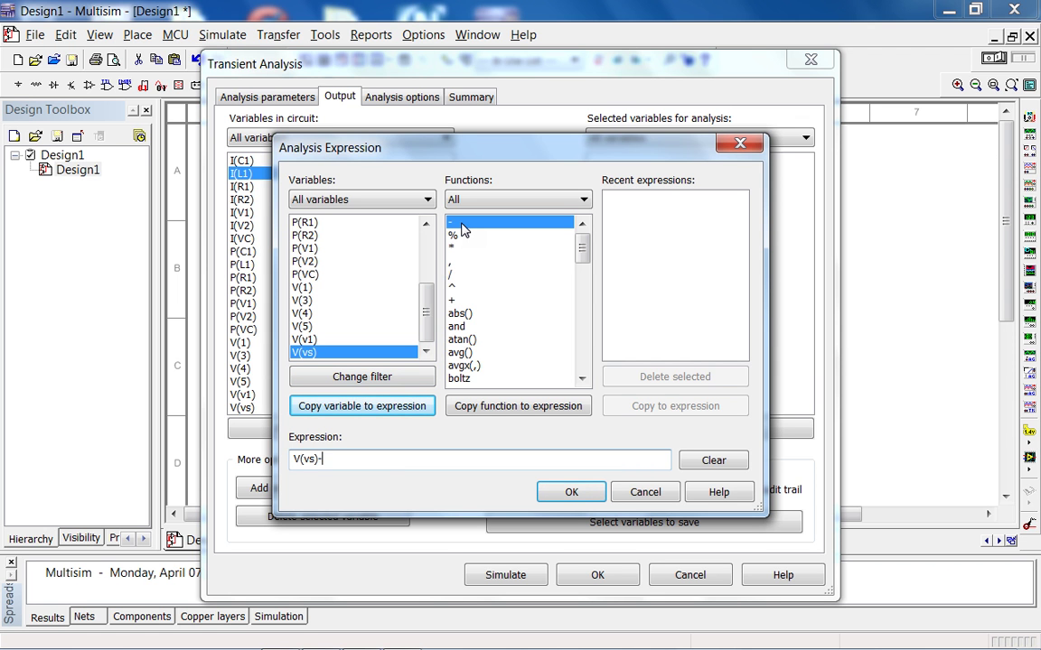
pyautogui.click(351, 340)
pyautogui.click(363, 405)
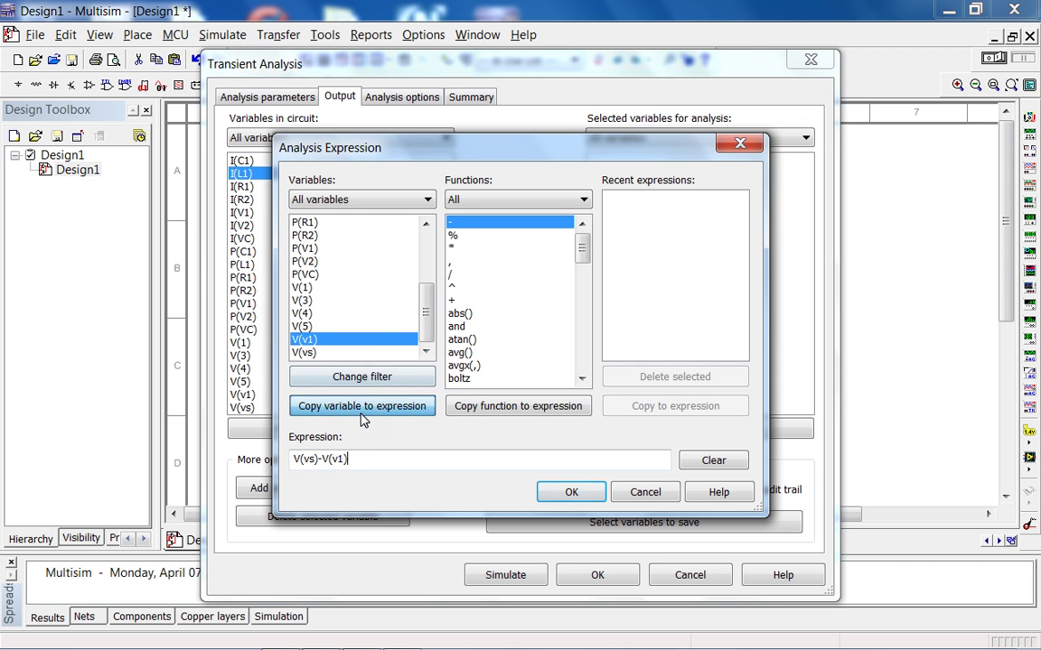
pyautogui.click(542, 494)
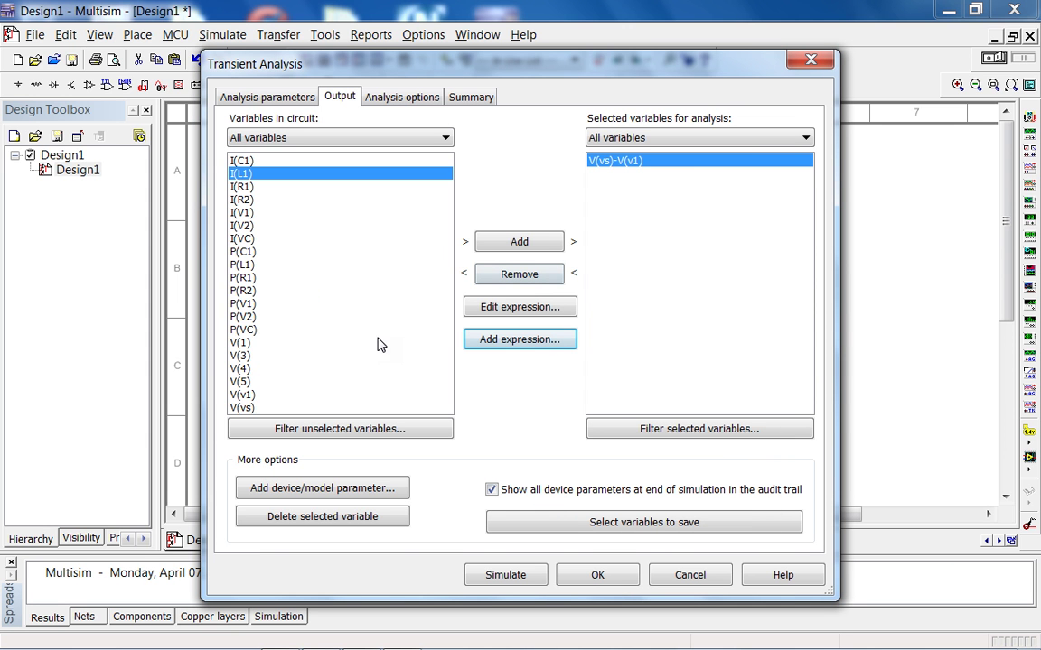
# Add the current I(VC) to the selected output variables and run the transient analysis with an end time of 1e-6 s.
pyautogui.click(255, 240)
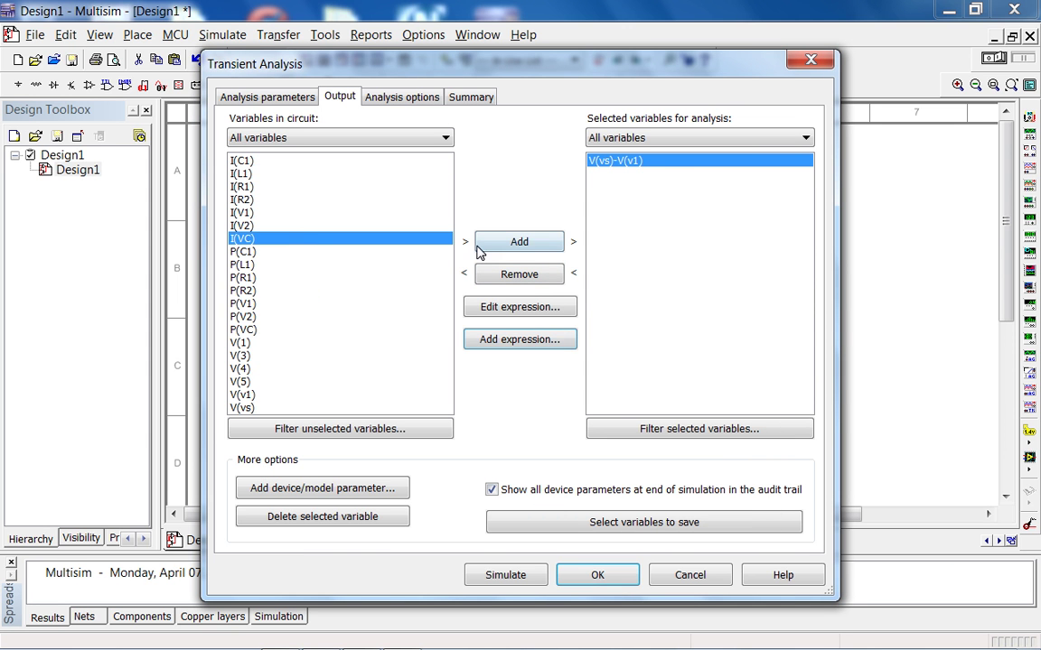
pyautogui.click(495, 243)
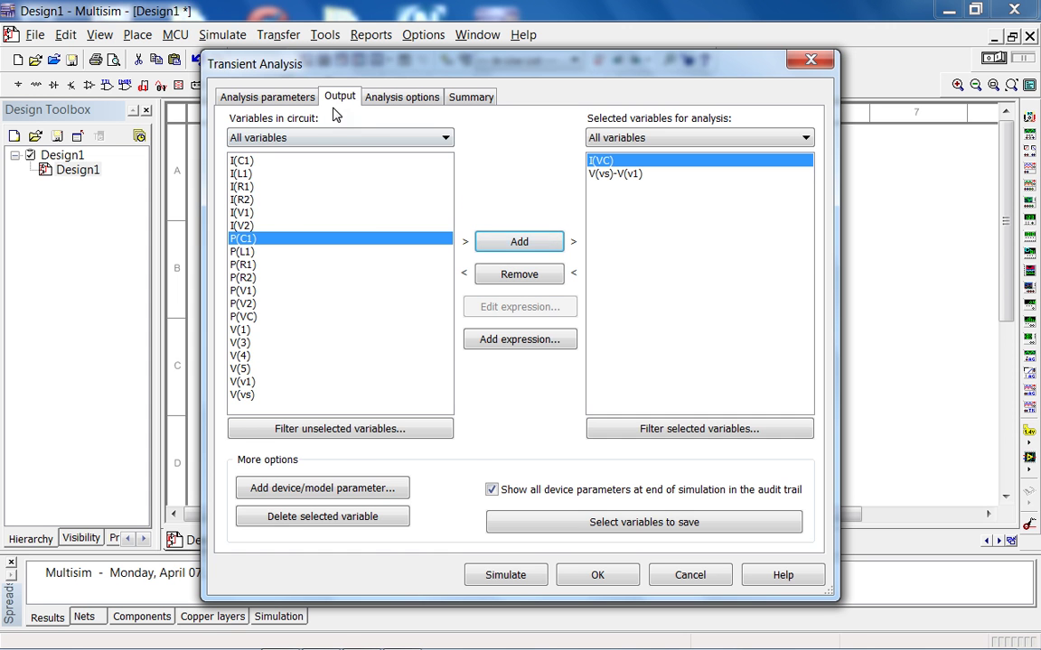
pyautogui.click(268, 95)
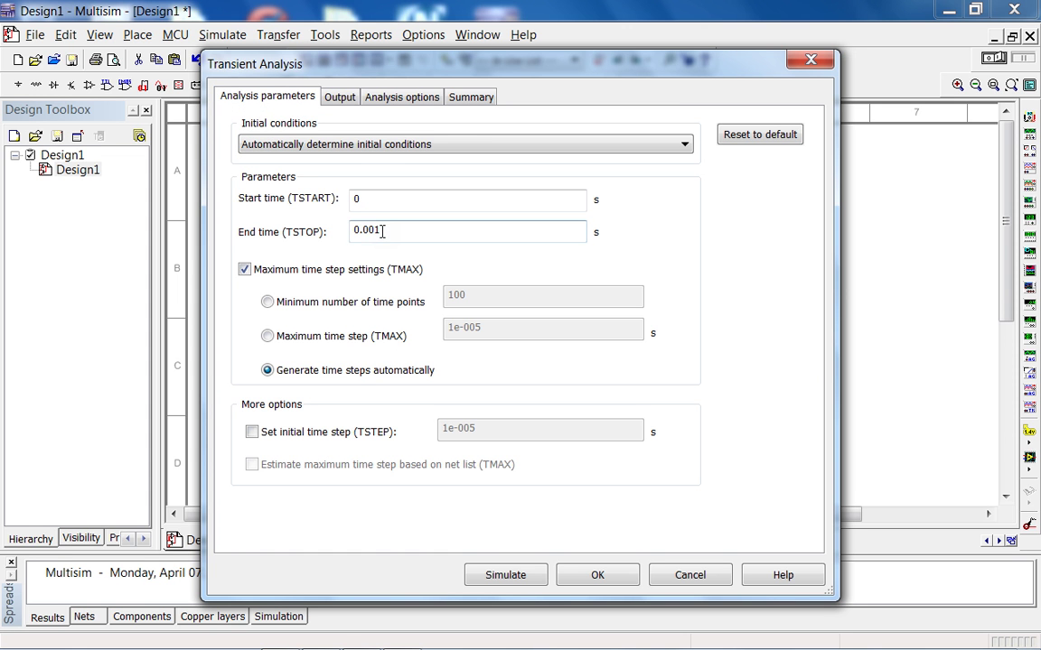
pyautogui.moveTo(383, 230); pyautogui.dragTo(319, 228)
pyautogui.write('1')
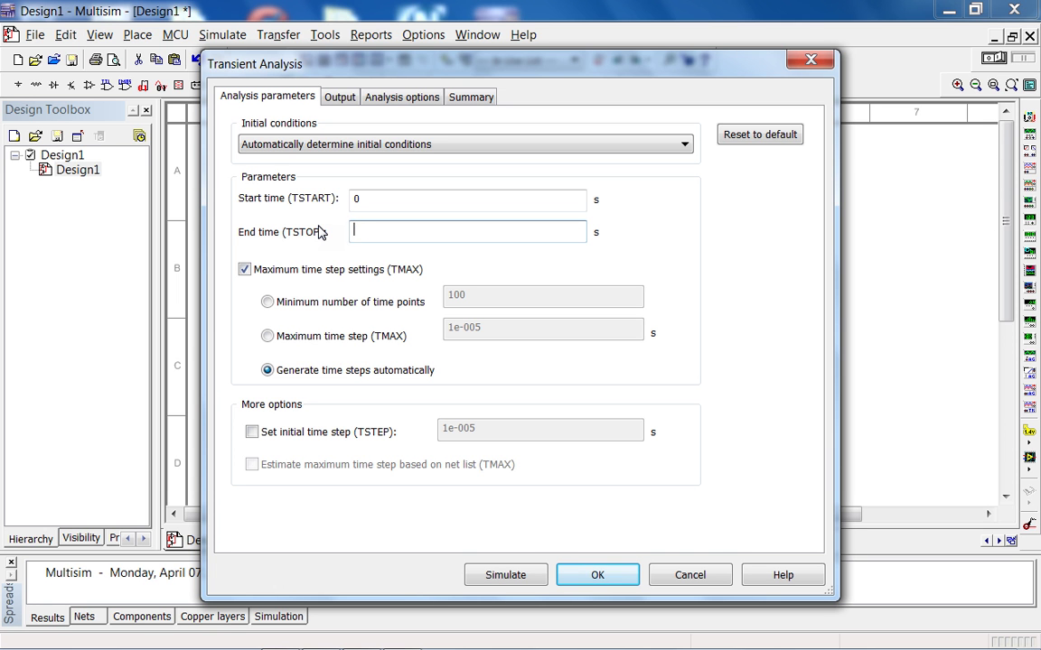
pyautogui.write('e-6')
pyautogui.click(520, 574)
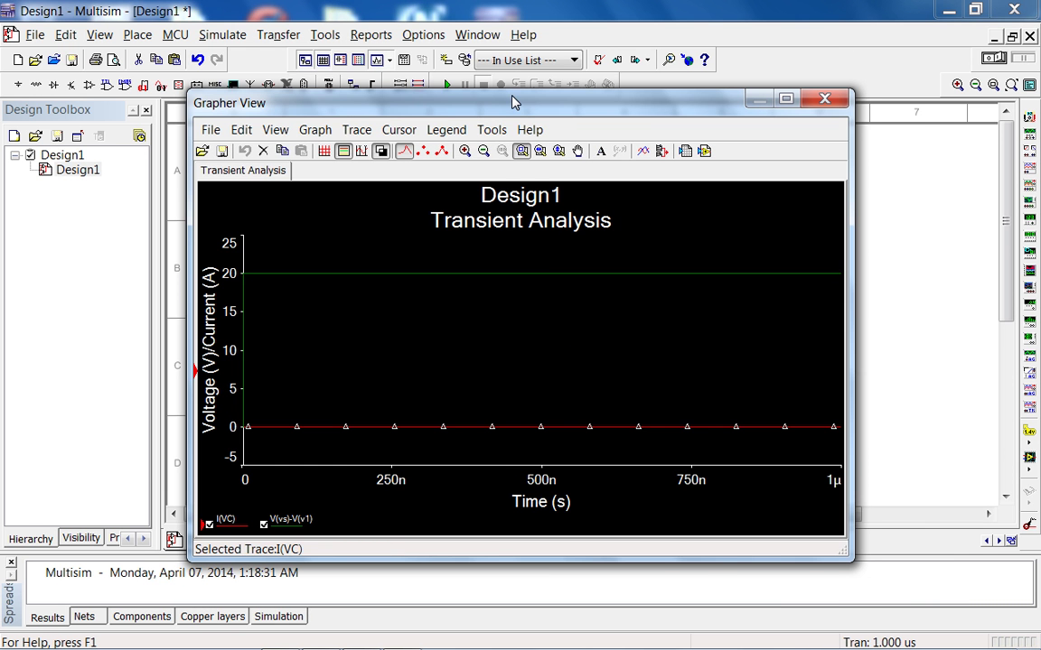
# Arrange the Windows Journal solution notes beside the Grapher View and compare the hand-solved initial derivatives with the plotted traces.
pyautogui.moveTo(512, 102); pyautogui.dragTo(682, 98)
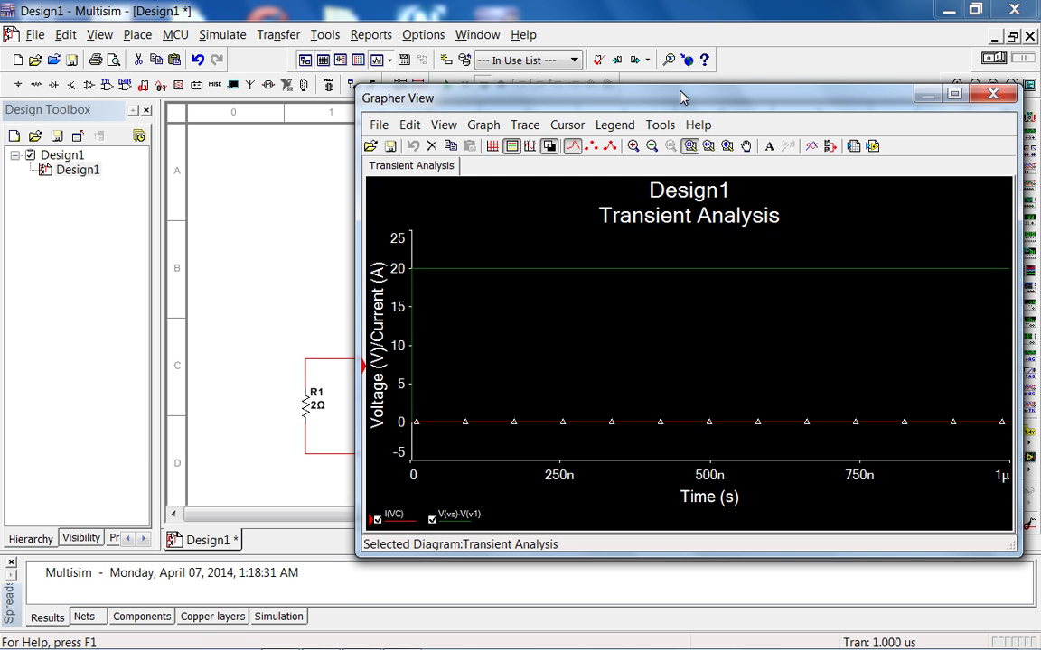
pyautogui.moveTo(333, 644)
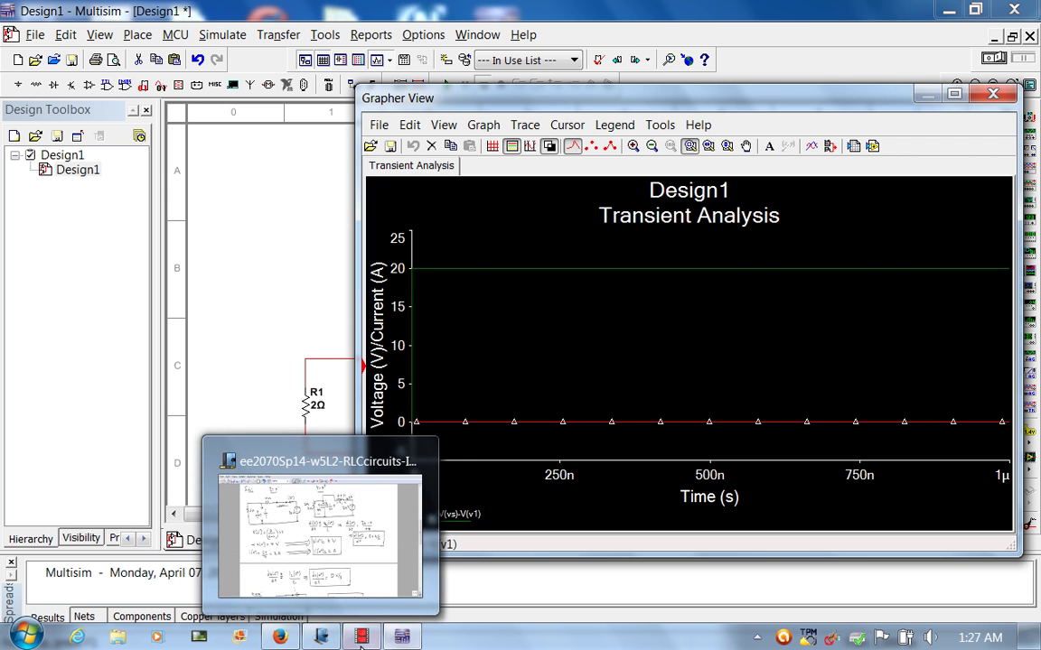
pyautogui.click(321, 637)
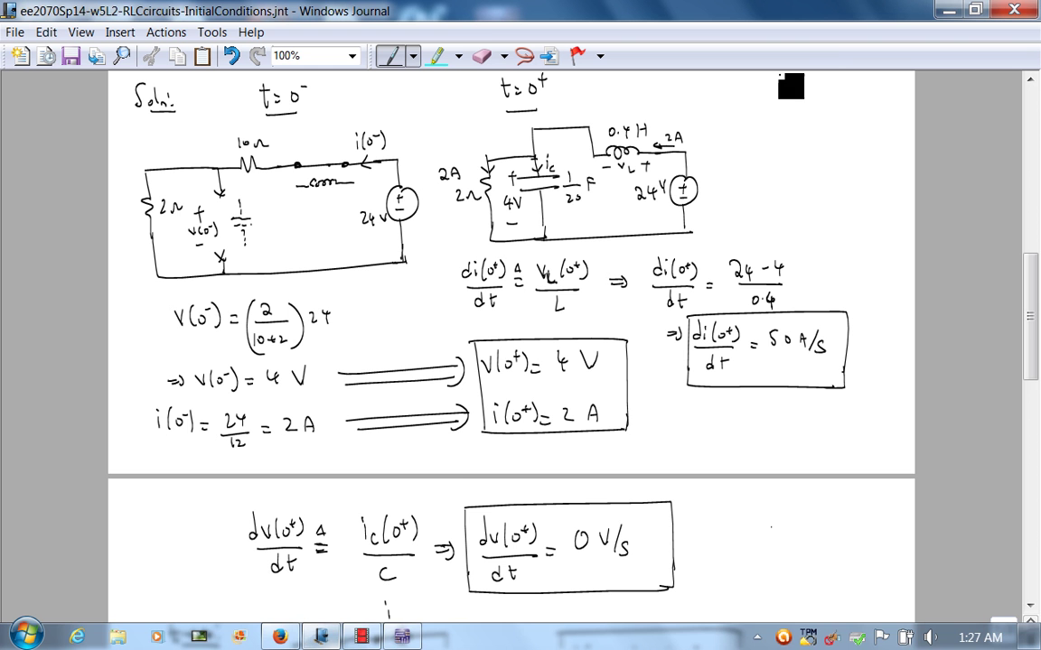
pyautogui.doubleClick(858, 10)
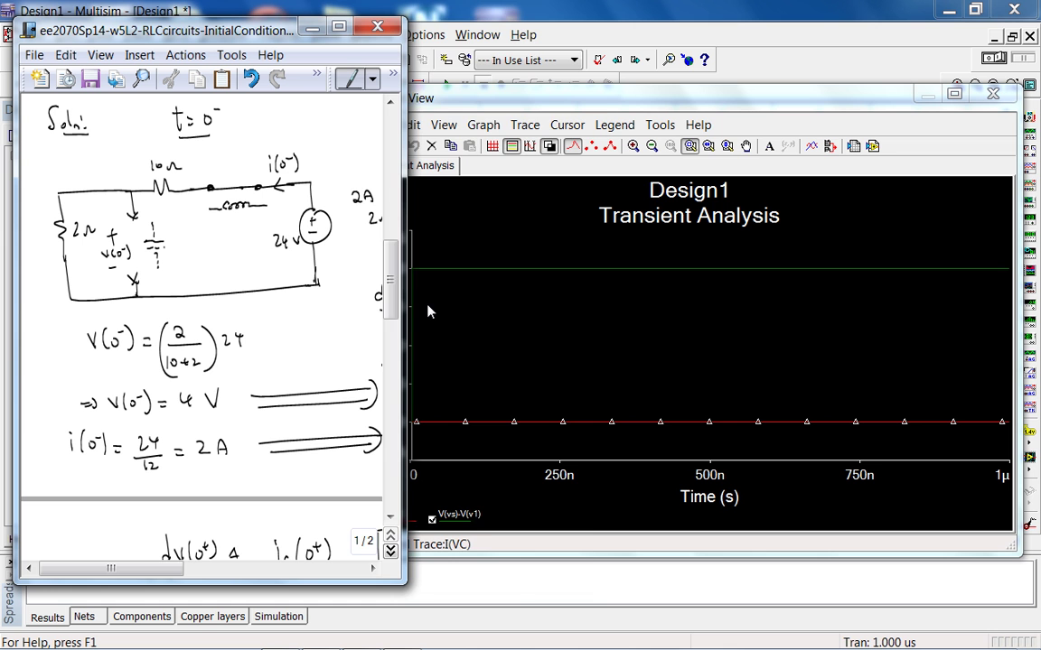
pyautogui.moveTo(406, 312); pyautogui.dragTo(596, 327)
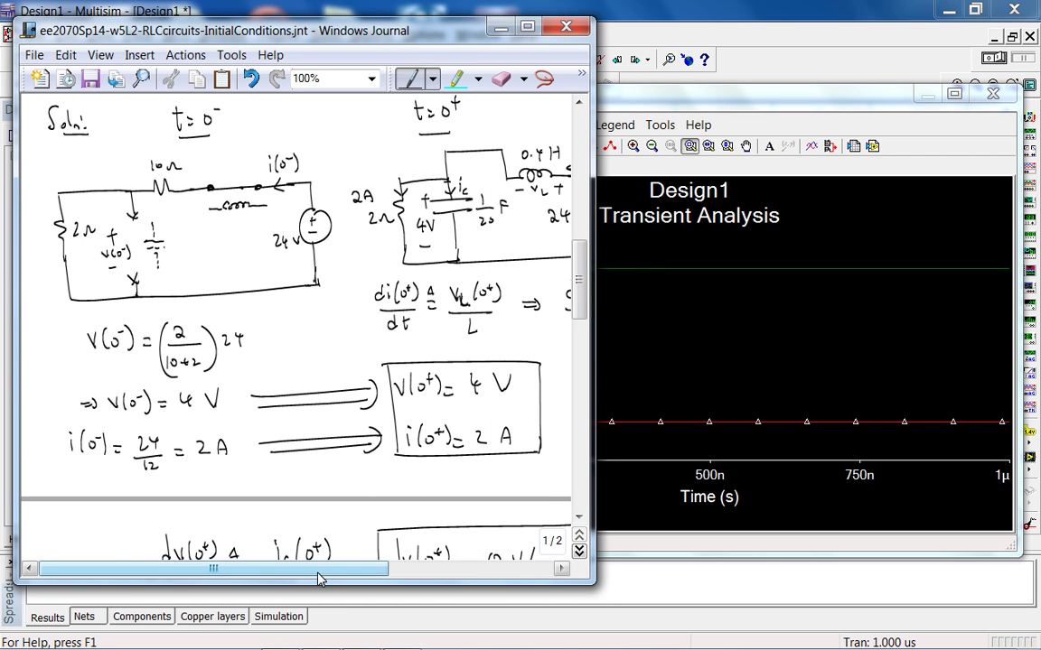
pyautogui.moveTo(320, 578); pyautogui.dragTo(434, 569)
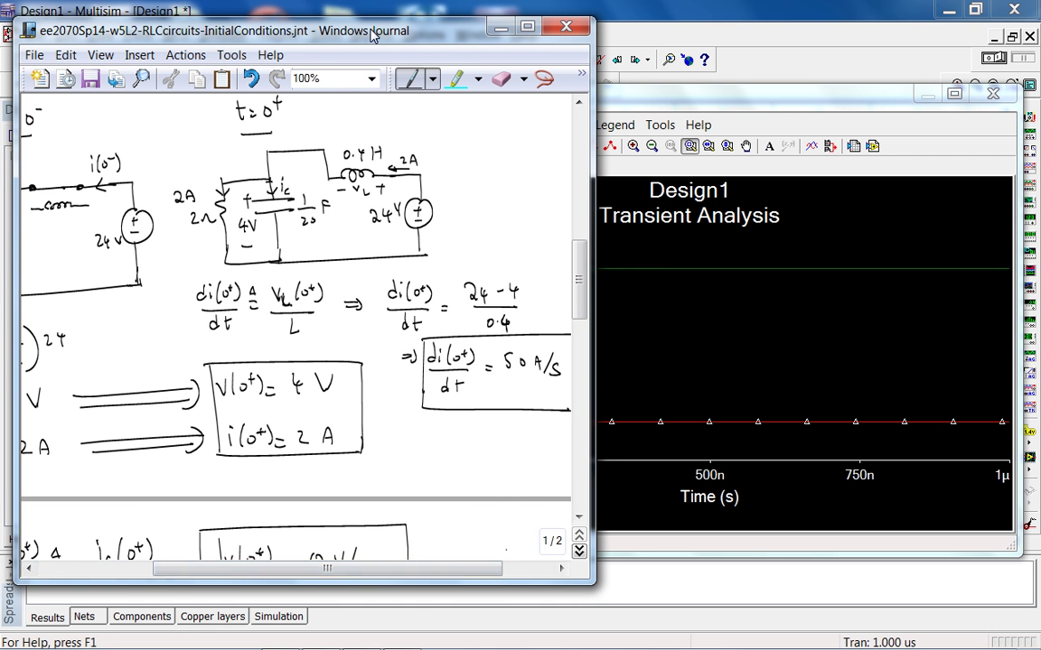
pyautogui.moveTo(370, 33); pyautogui.dragTo(169, 62)
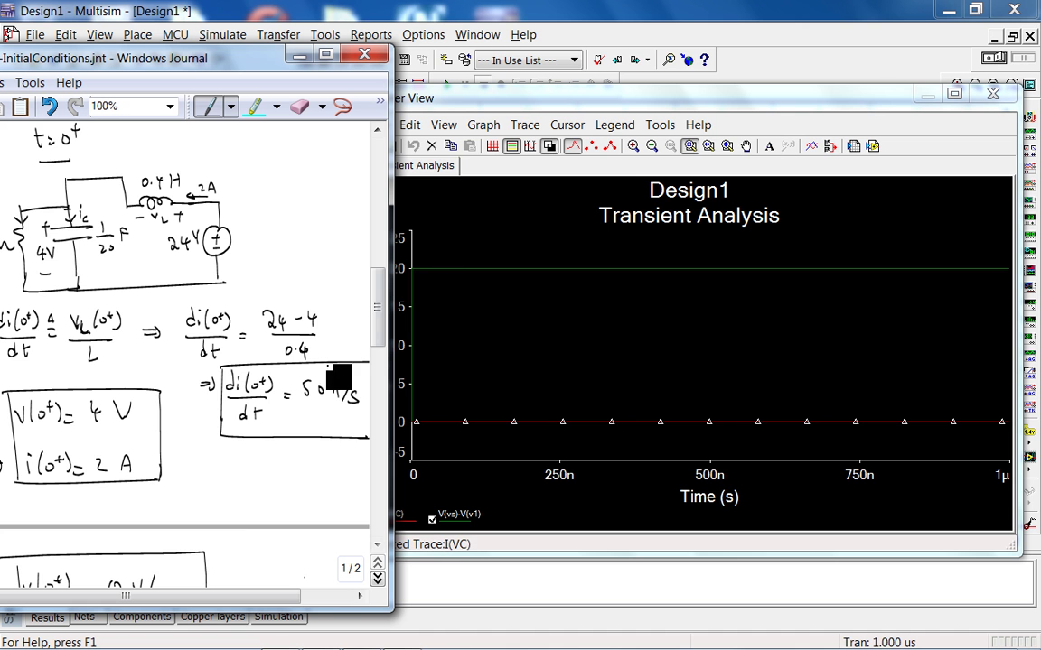
pyautogui.scroll(-2, 226, 511)
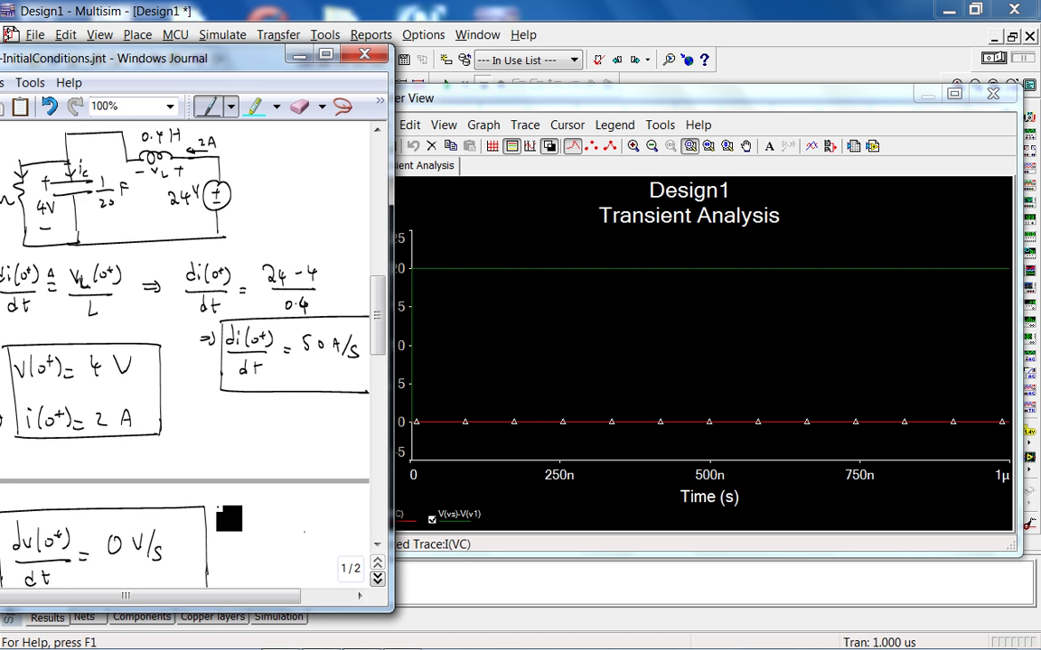
pyautogui.scroll(-3, 228, 518)
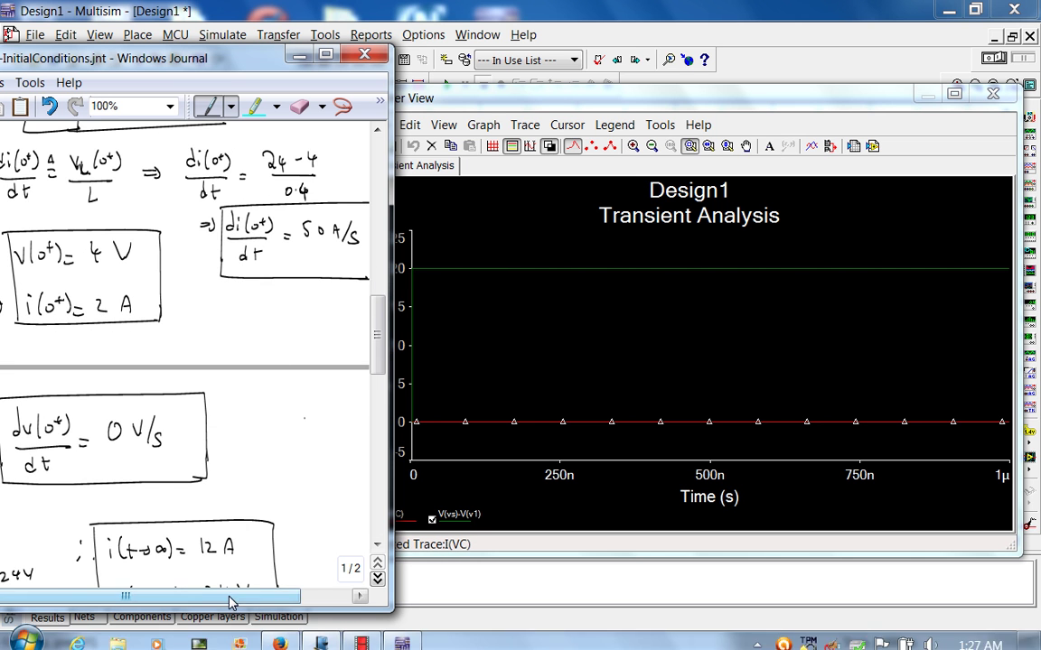
pyautogui.moveTo(229, 603); pyautogui.dragTo(78, 583)
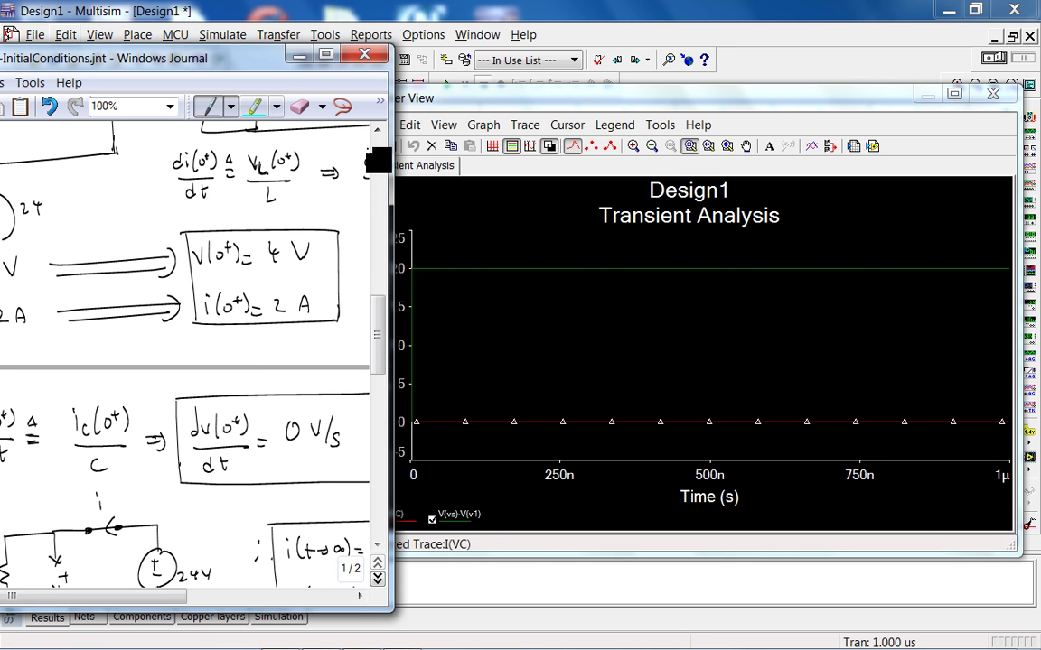
pyautogui.moveTo(217, 637)
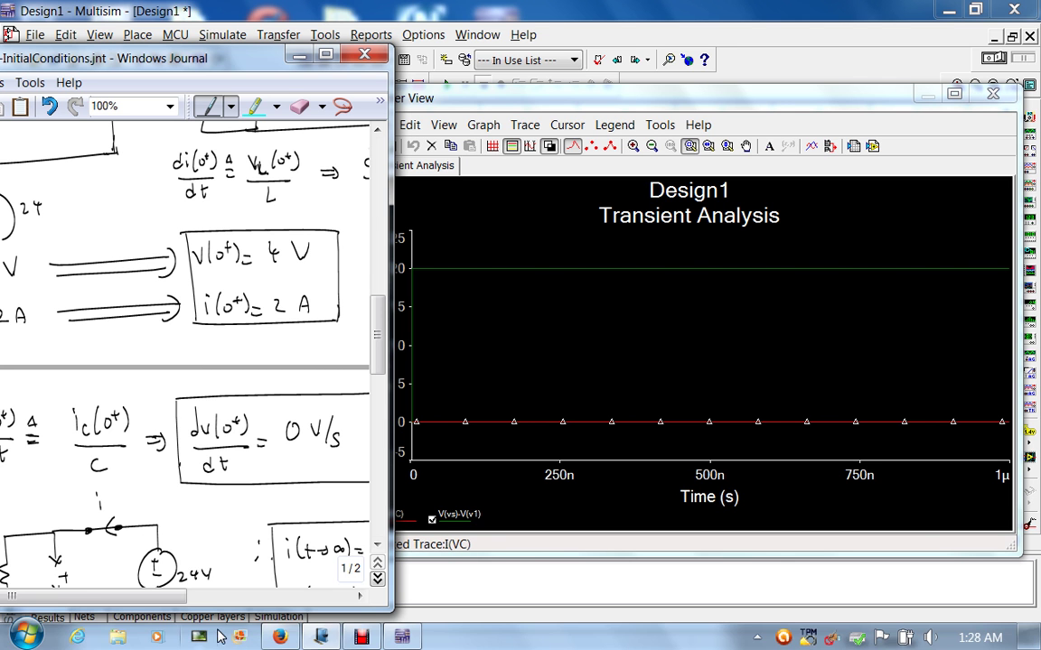
pyautogui.click(362, 636)
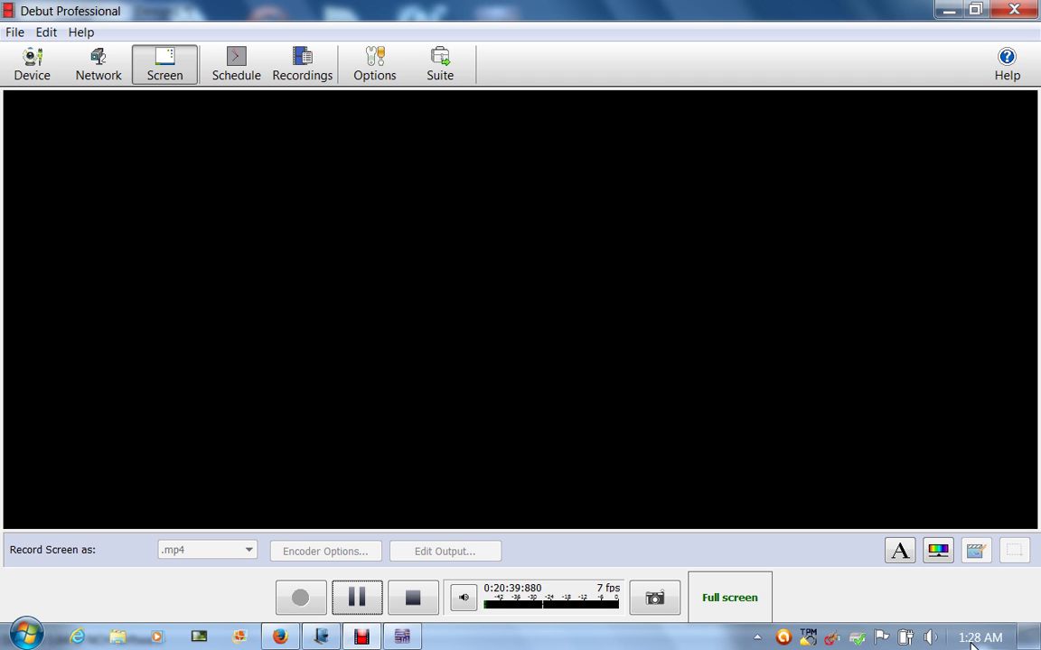